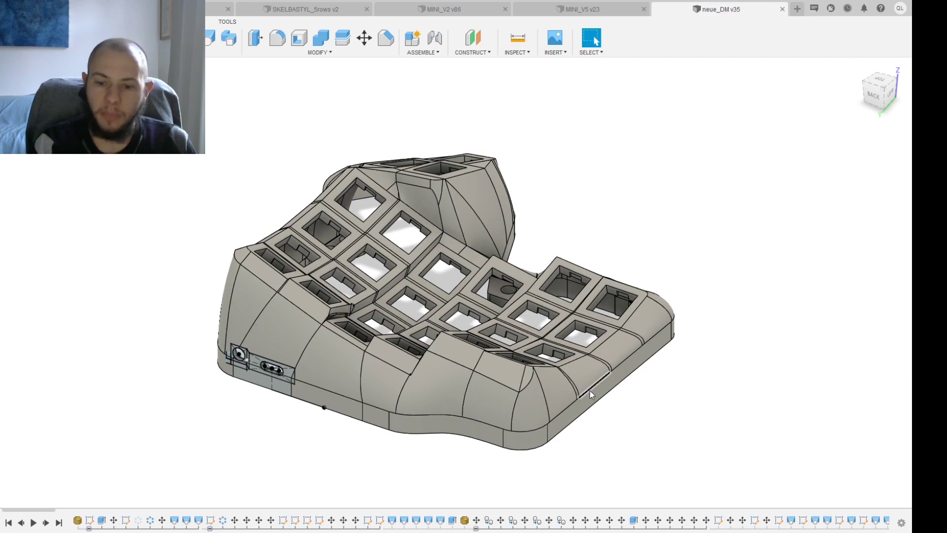
Step: Roll the design history back to the stage where only the first column of four key sockets exists
scroll(592, 395, up, 6)
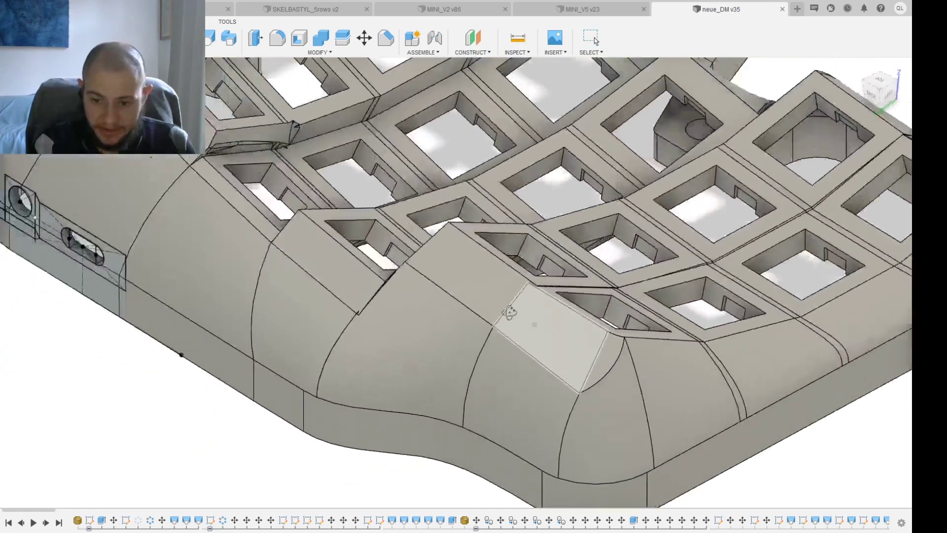
shift+middle_drag(510, 312, 247, 493)
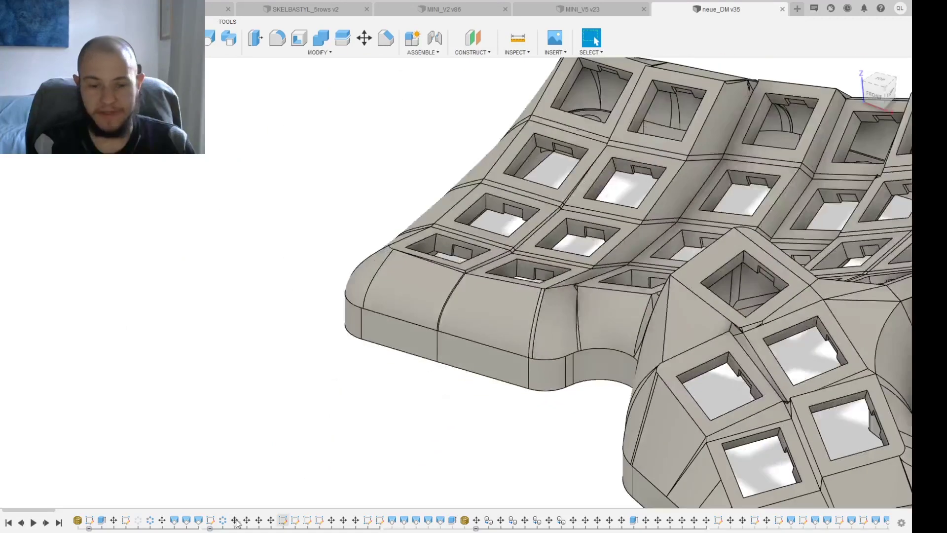
click(126, 521)
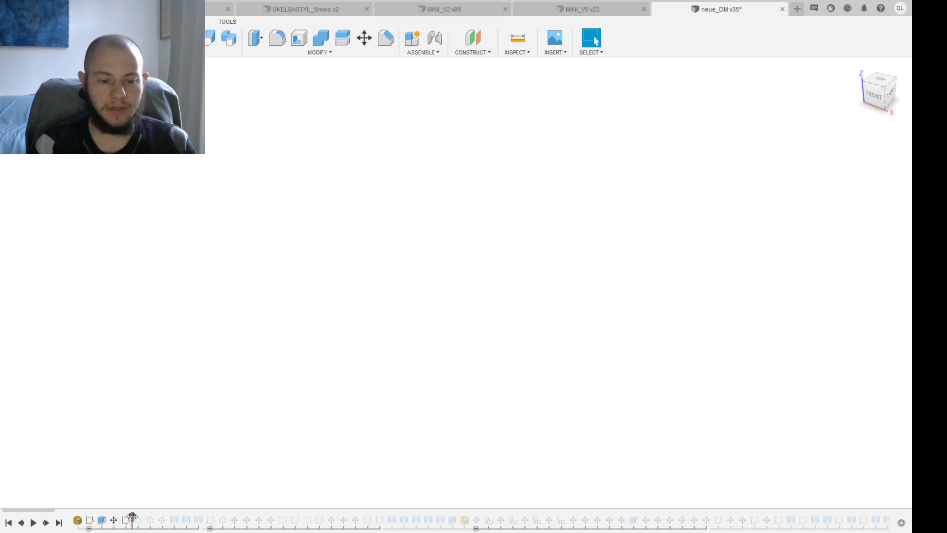
drag(132, 516, 216, 516)
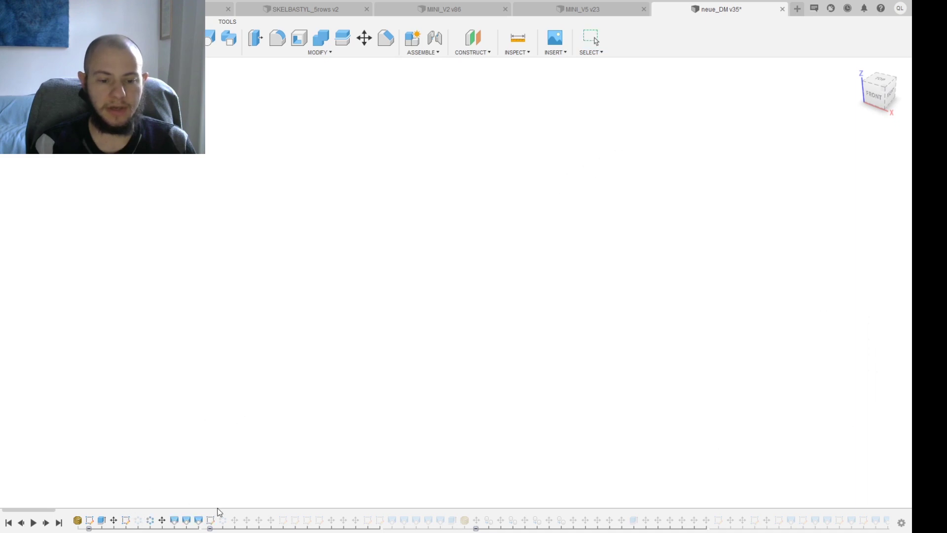
mouse_move(304, 445)
shift+middle_down()
mouse_move(260, 399)
mouse_move(317, 405)
mouse_move(341, 375)
shift+middle_up()
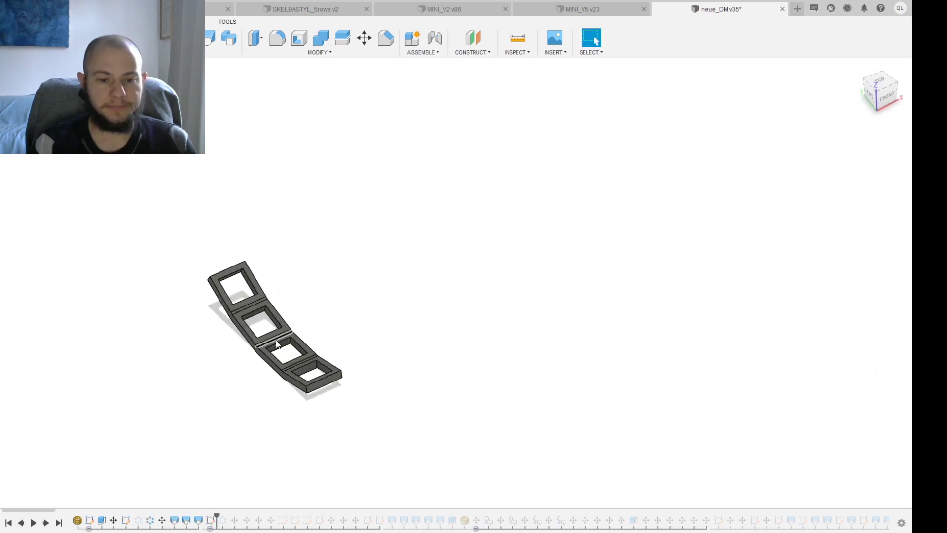
scroll(296, 341, up, 3)
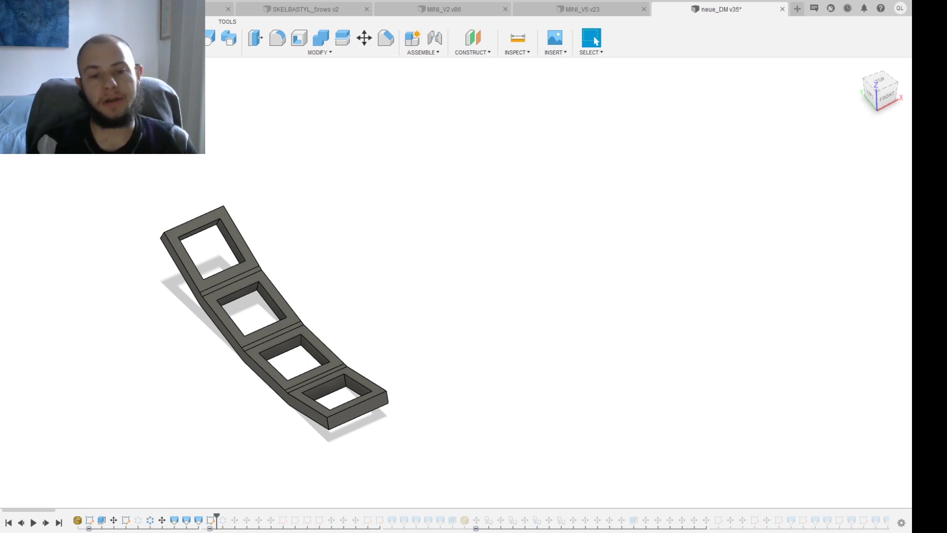
mouse_move(202, 372)
shift+middle_down()
mouse_move(212, 375)
mouse_move(206, 387)
shift+middle_up()
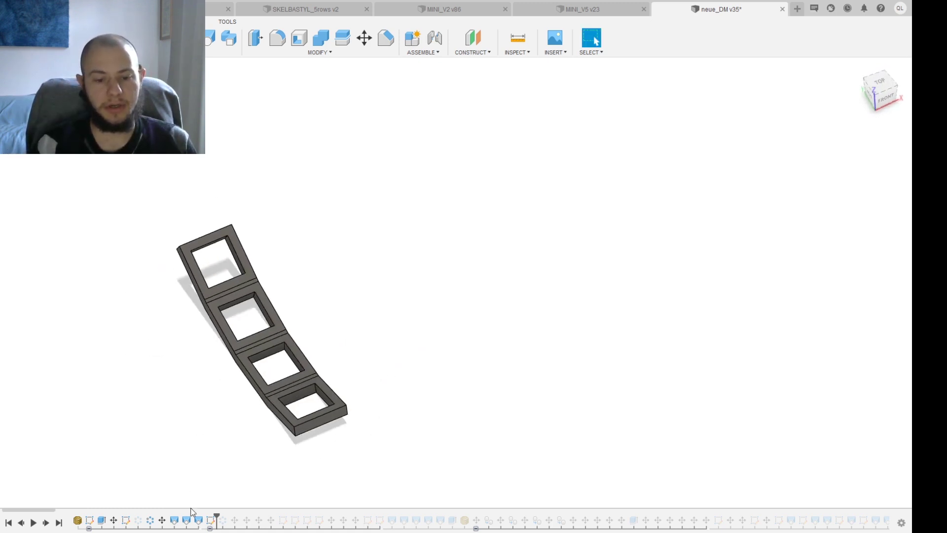
Step: Advance the history to the full key grid with four thumb sockets, and select two opposite inner edges of the corner socket's opening
mouse_move(216, 515)
mouse_down()
mouse_move(313, 516)
mouse_move(358, 503)
mouse_move(449, 527)
mouse_move(556, 516)
mouse_up()
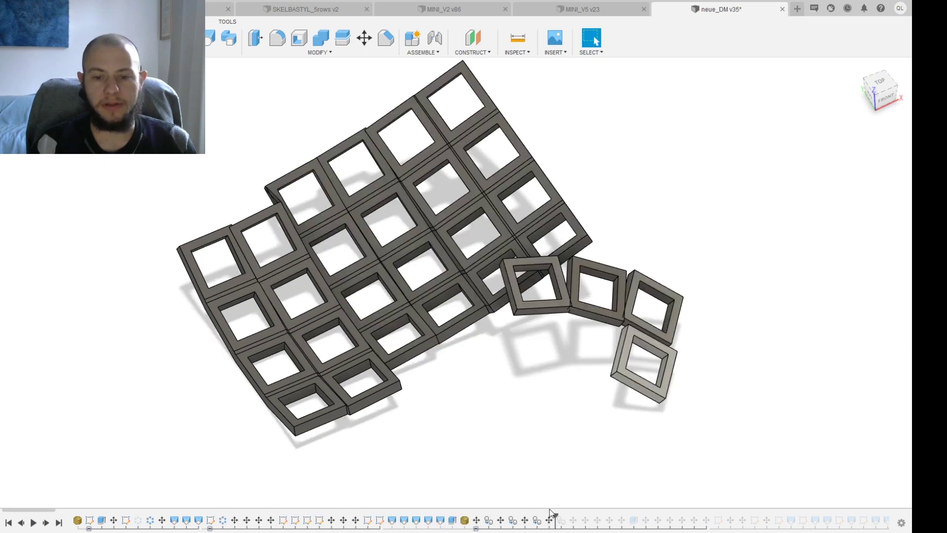
mouse_move(540, 462)
shift+middle_down()
mouse_move(467, 417)
mouse_move(539, 428)
shift+middle_up()
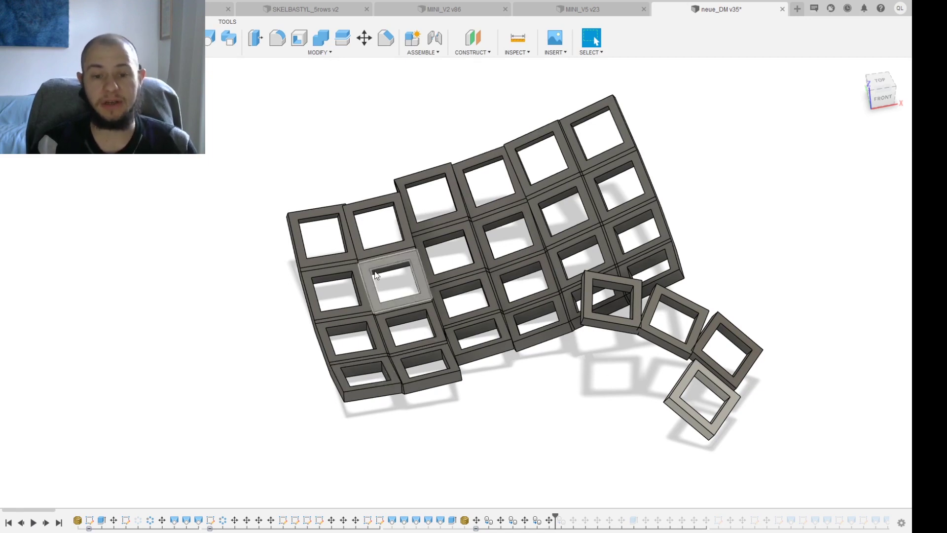
scroll(345, 275, up, 10)
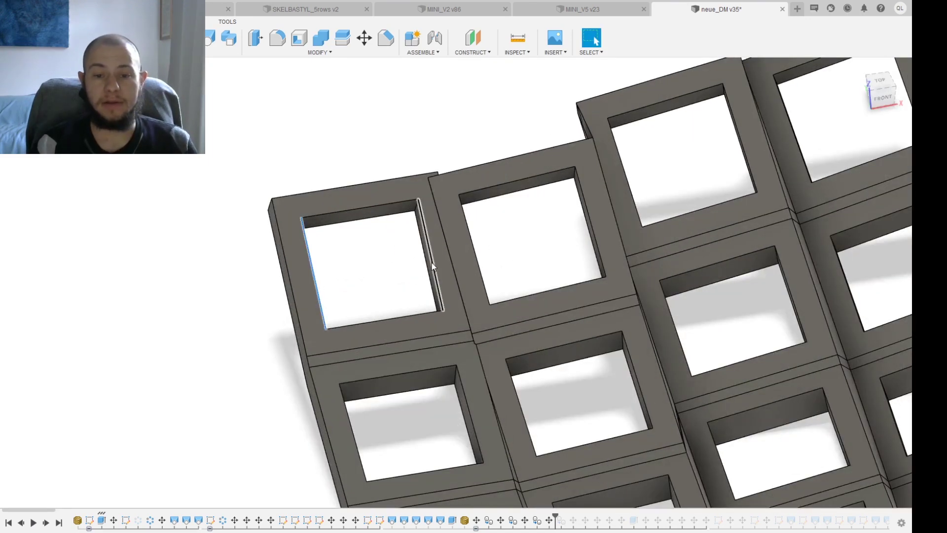
shift+click(432, 266)
shift+middle_drag(410, 275, 390, 275)
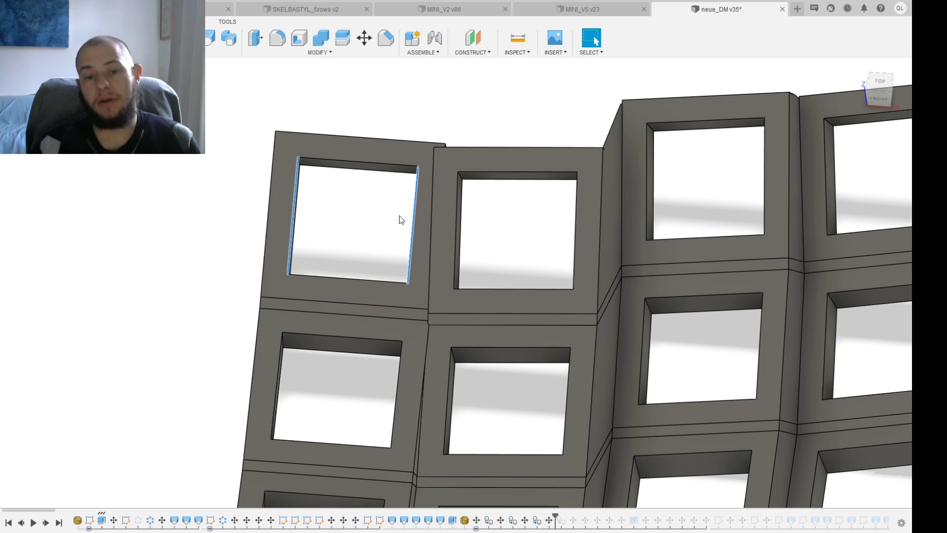
scroll(359, 182, down, 3)
scroll(355, 190, up, 6)
shift+middle_drag(356, 190, 465, 233)
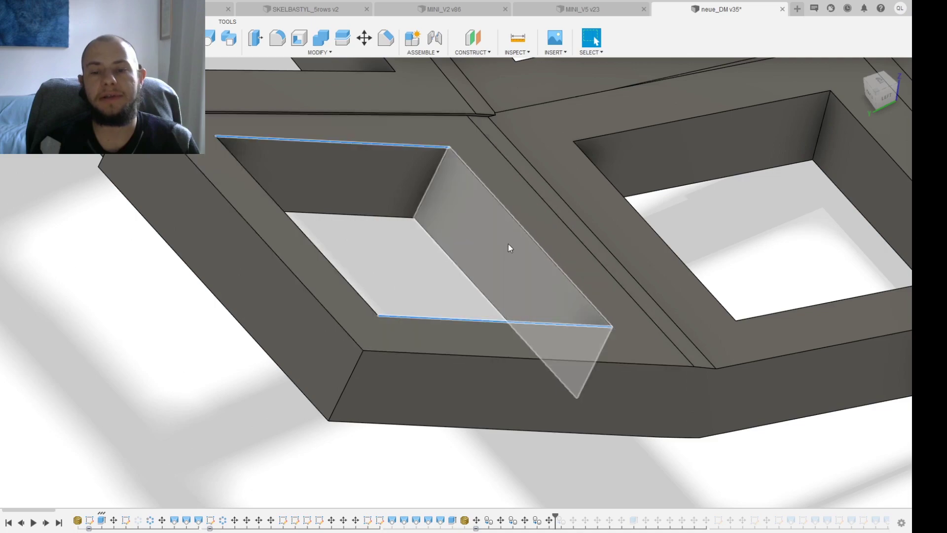
Step: Switch to the finished keyboard case design, inspect its key openings up close, and return to neue_DM
key(ctrl+Tab)
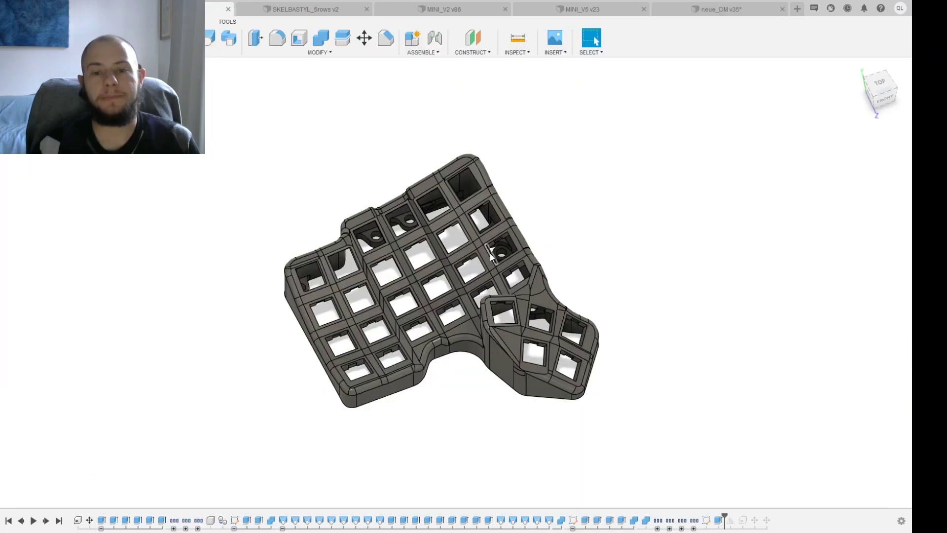
scroll(488, 253, up, 5)
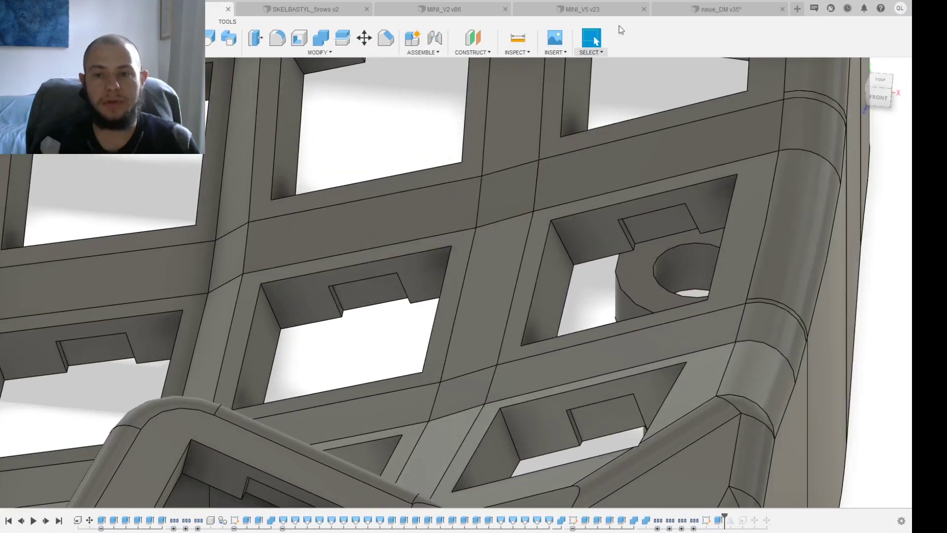
click(721, 9)
Step: Select the two opposite outer edges of the corner key socket for comparison
scroll(441, 295, down, 2)
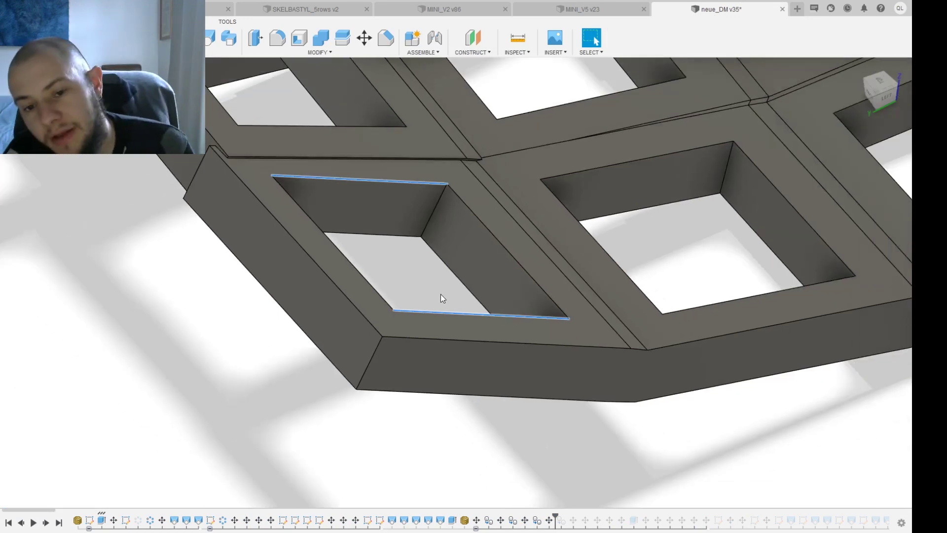
scroll(440, 294, down, 2)
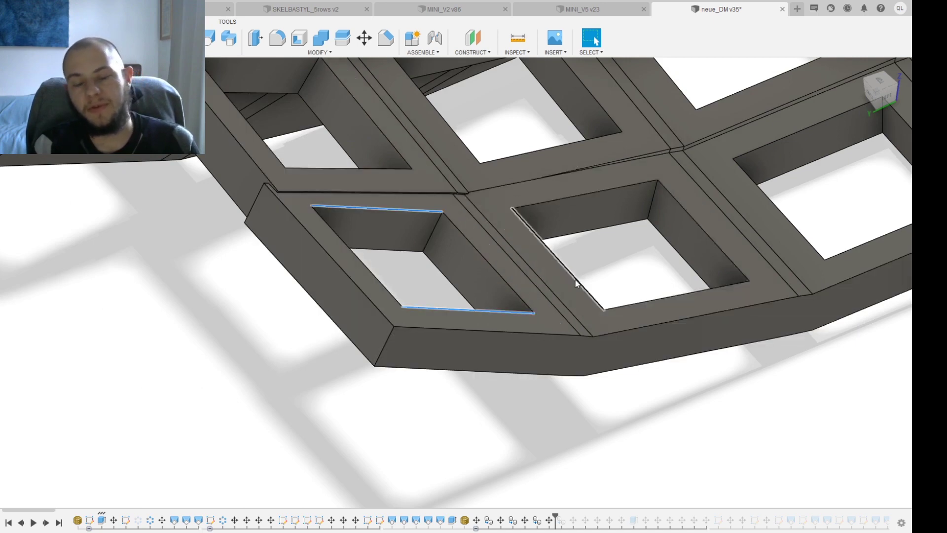
click(534, 283)
shift+click(344, 271)
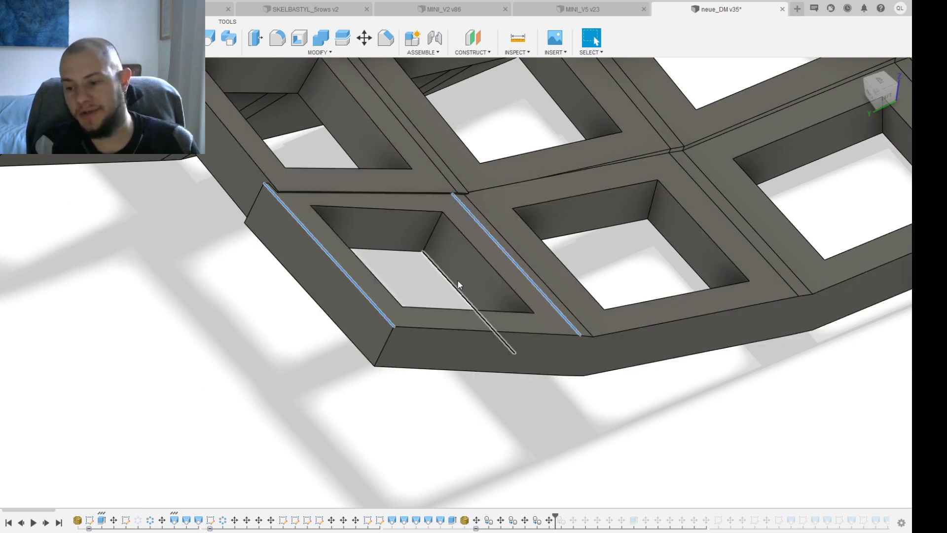
Step: In the finished keyboard case design, select the two outer side edges flanking one key opening
click(217, 9)
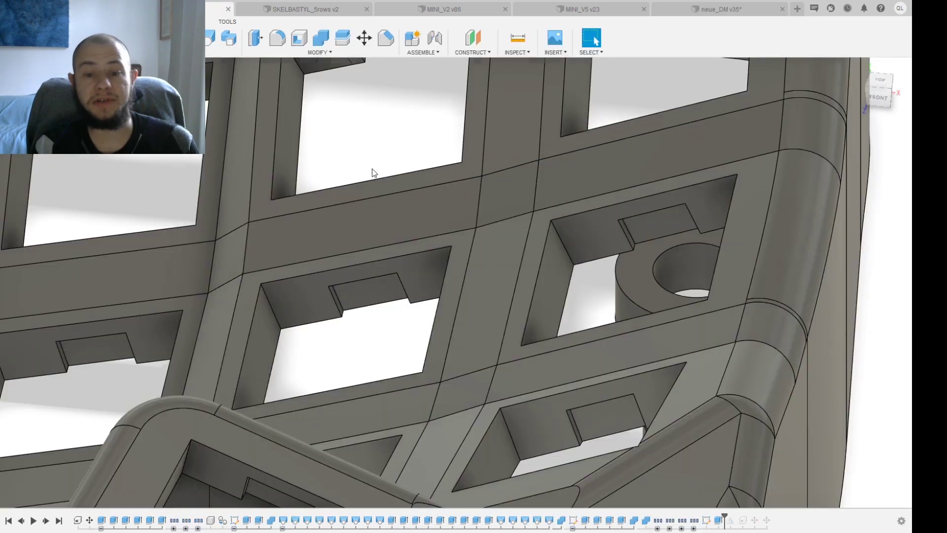
click(463, 279)
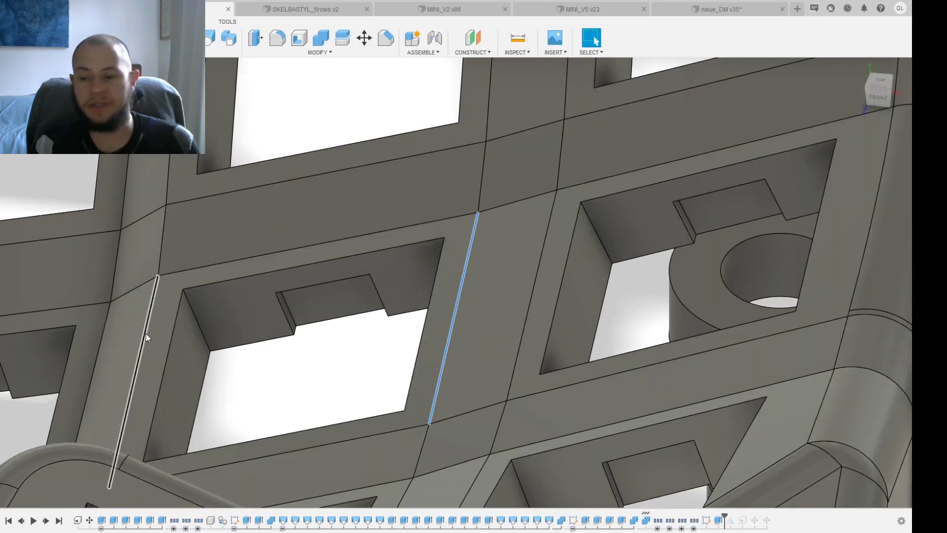
shift+click(146, 332)
shift+middle_drag(146, 333, 389, 354)
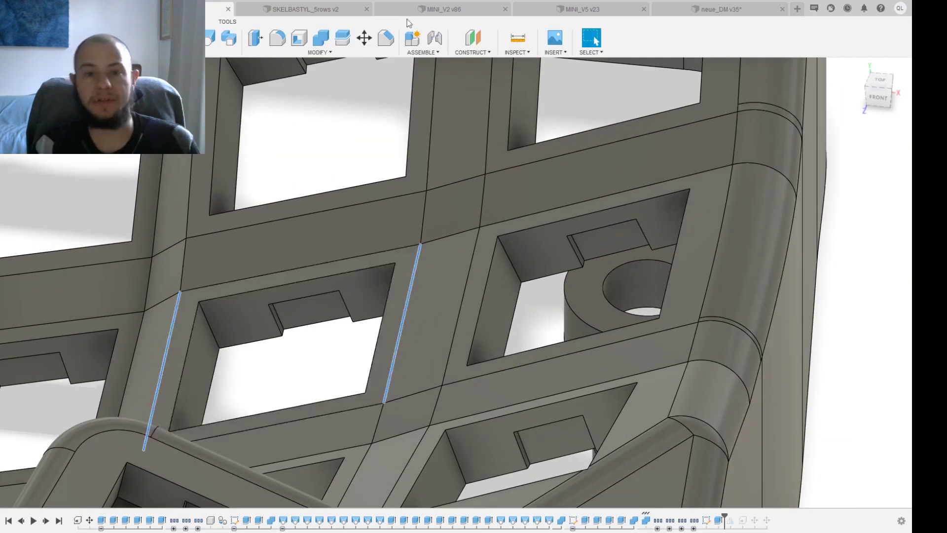
Step: Return to neue_DM and select the side face joining two height-offset key columns at the back of the grid
click(720, 9)
shift+middle_drag(485, 230, 365, 250)
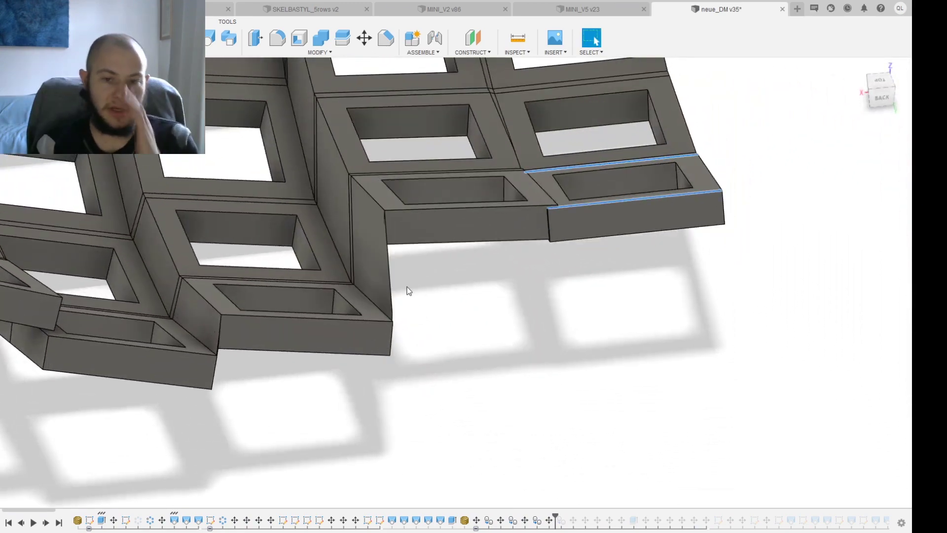
shift+middle_drag(423, 296, 418, 292)
scroll(410, 272, up, 10)
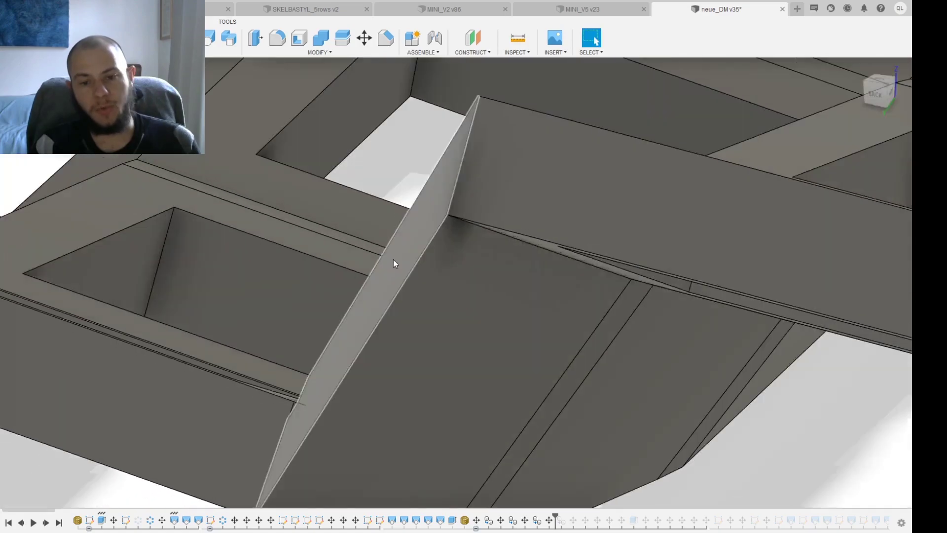
scroll(428, 283, down, 5)
click(434, 286)
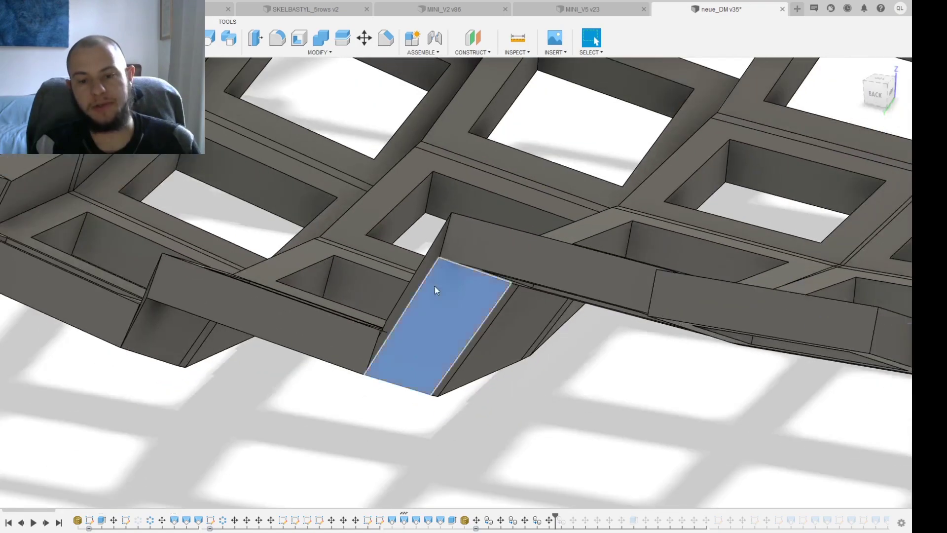
shift+middle_drag(434, 286, 582, 237)
shift+middle_drag(668, 235, 892, 475)
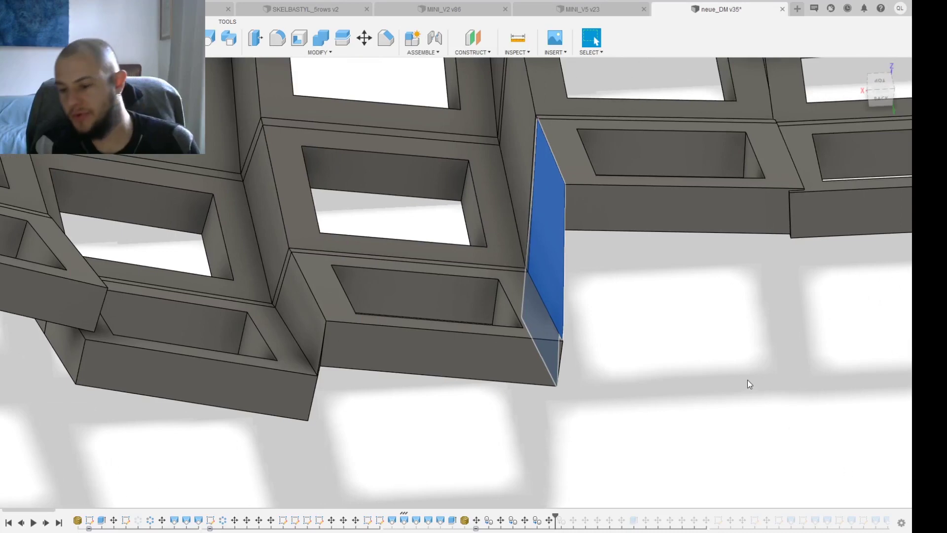
Step: Examine the whole key grid and thumb sockets from the back and front, including the offsets between neighbouring columns
scroll(720, 371, down, 3)
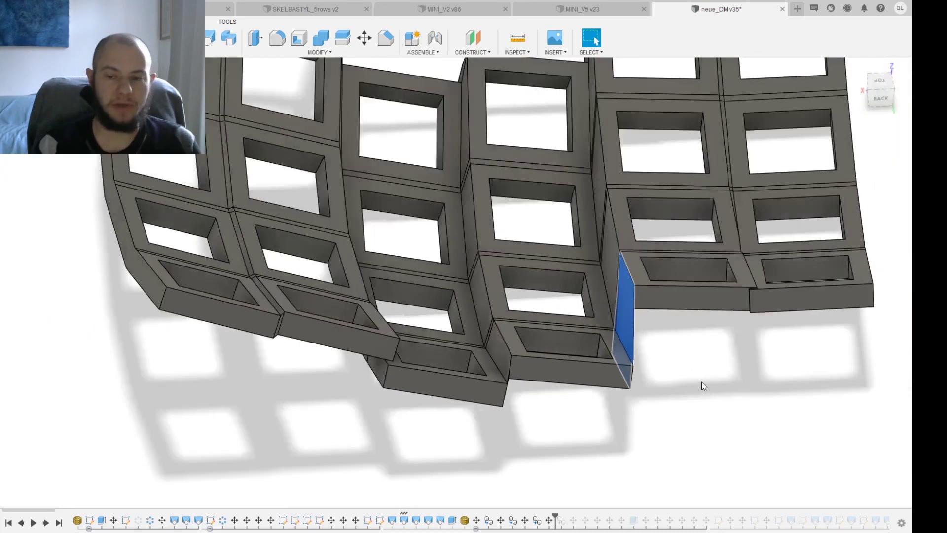
scroll(700, 390, down, 5)
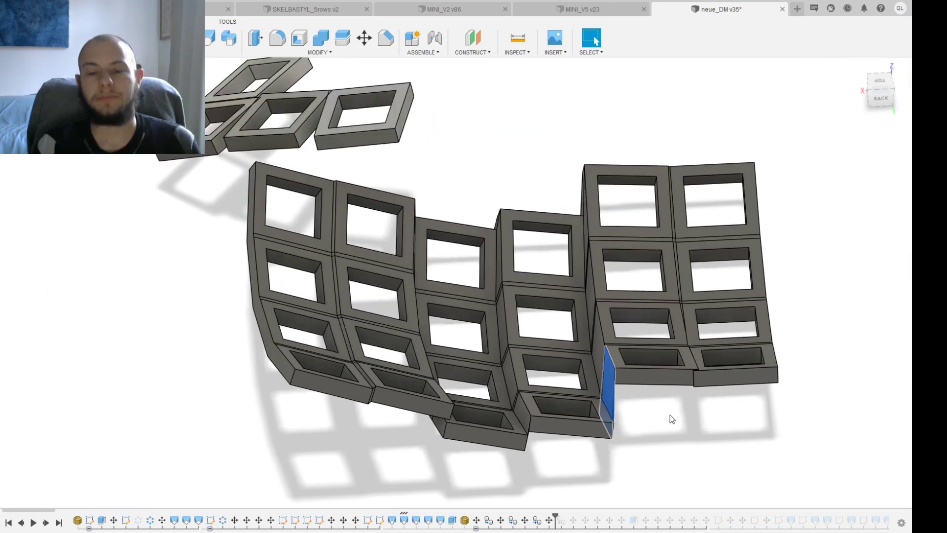
shift+middle_drag(670, 416, 570, 366)
shift+middle_drag(701, 326, 414, 466)
scroll(415, 521, down, 5)
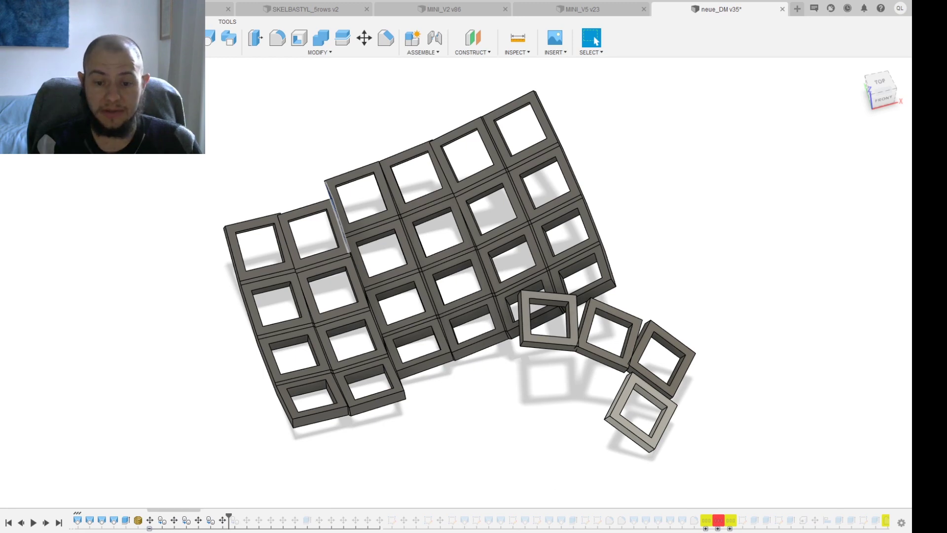
drag(187, 511, 176, 495)
scroll(408, 443, up, 5)
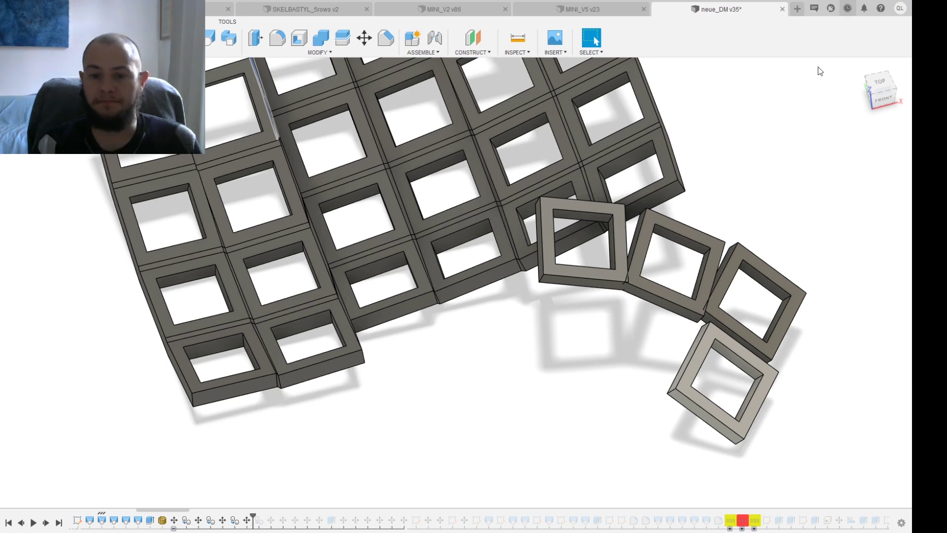
middle_drag(486, 383, 497, 398)
scroll(512, 381, down, 2)
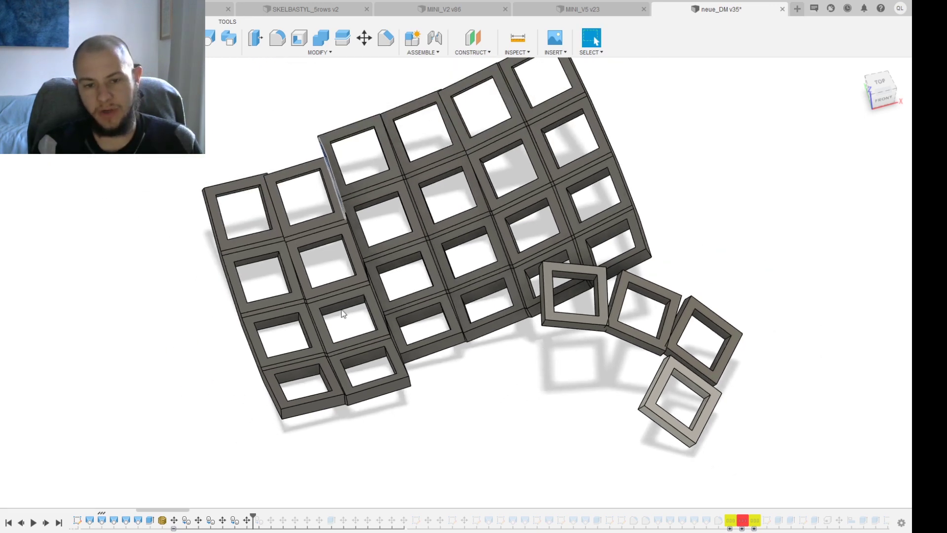
shift+middle_drag(228, 371, 548, 393)
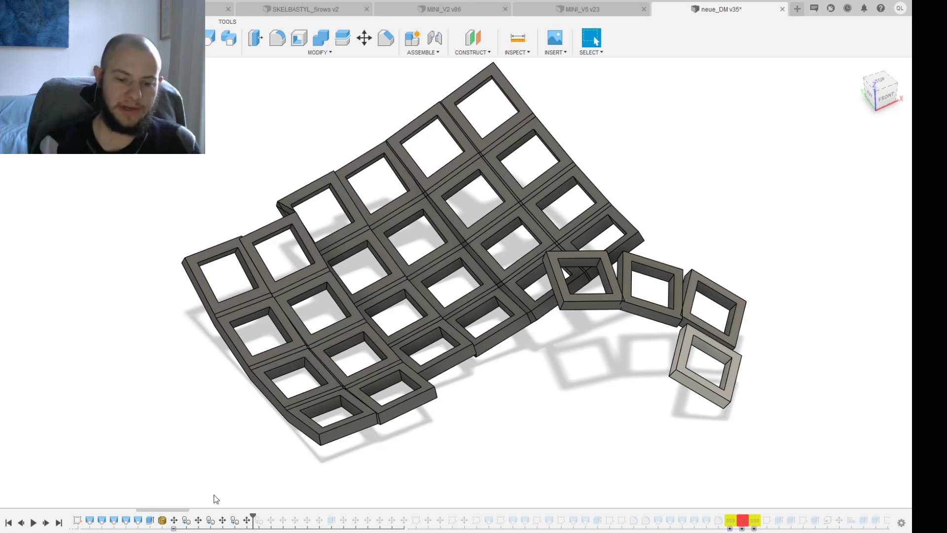
scroll(197, 276, up, 5)
shift+middle_drag(188, 269, 311, 210)
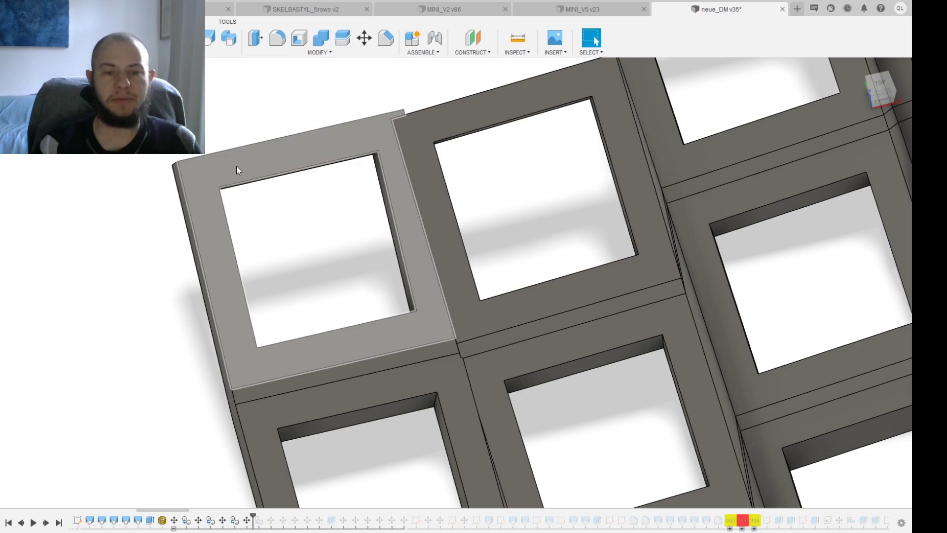
shift+middle_drag(291, 214, 129, 399)
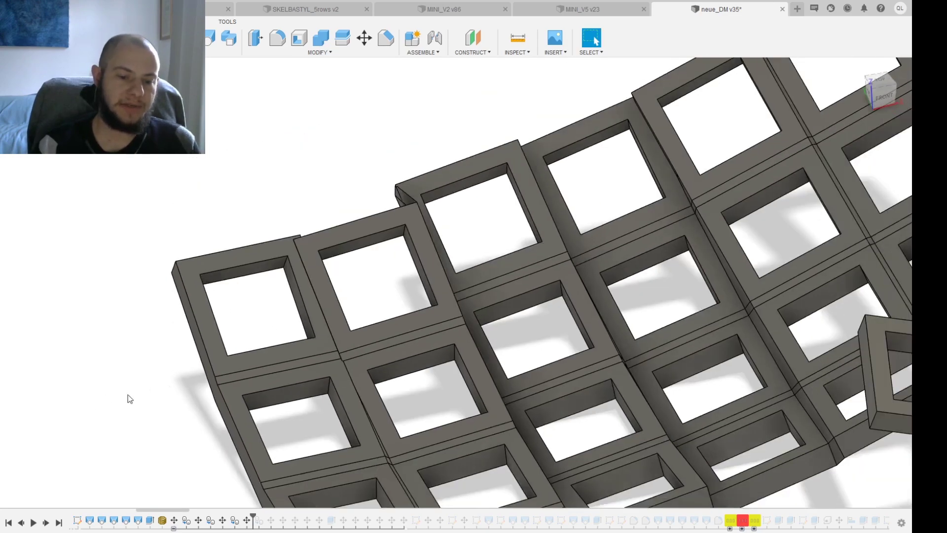
Step: Advance the design history past the placement of the fifth thumb key socket and examine the thumb cluster
scroll(129, 399, down, 5)
drag(253, 517, 409, 517)
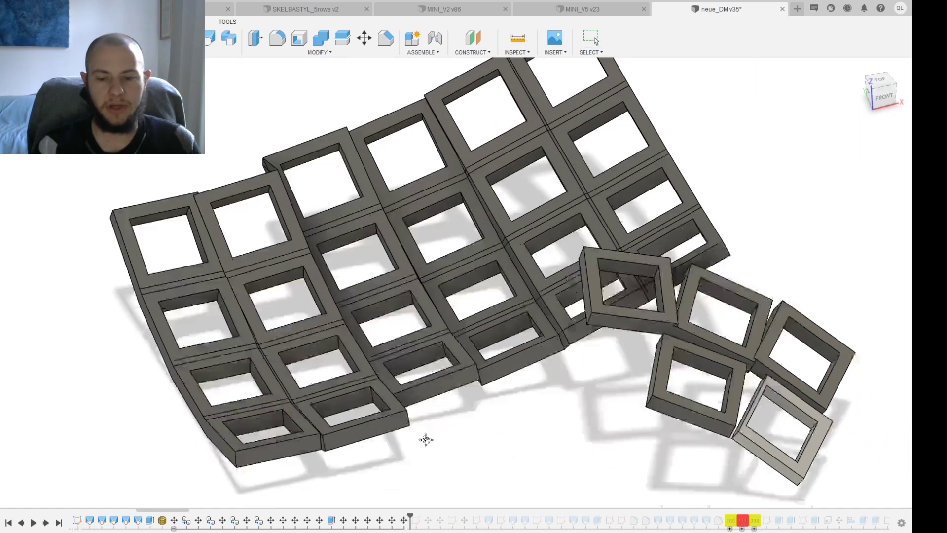
scroll(426, 440, down, 2)
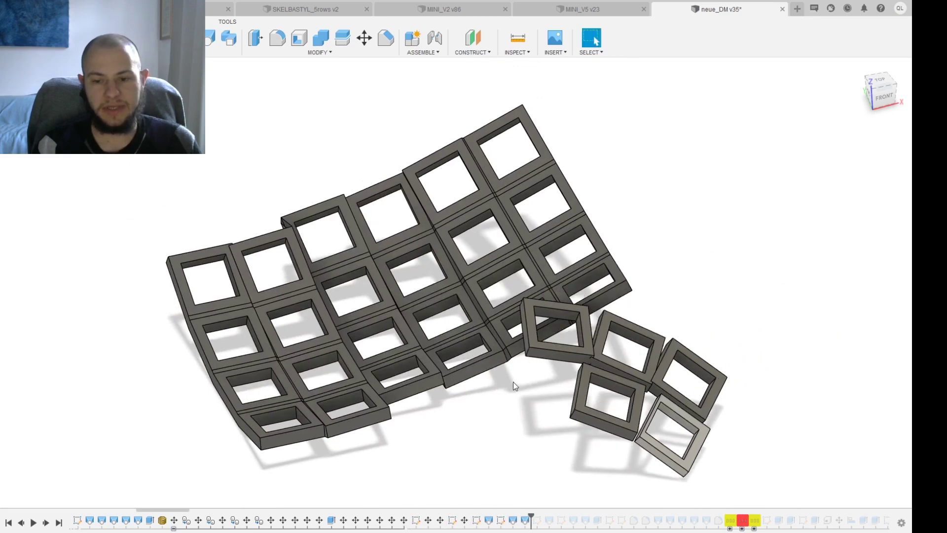
middle_drag(513, 382, 458, 325)
scroll(413, 523, down, 5)
scroll(414, 525, down, 2)
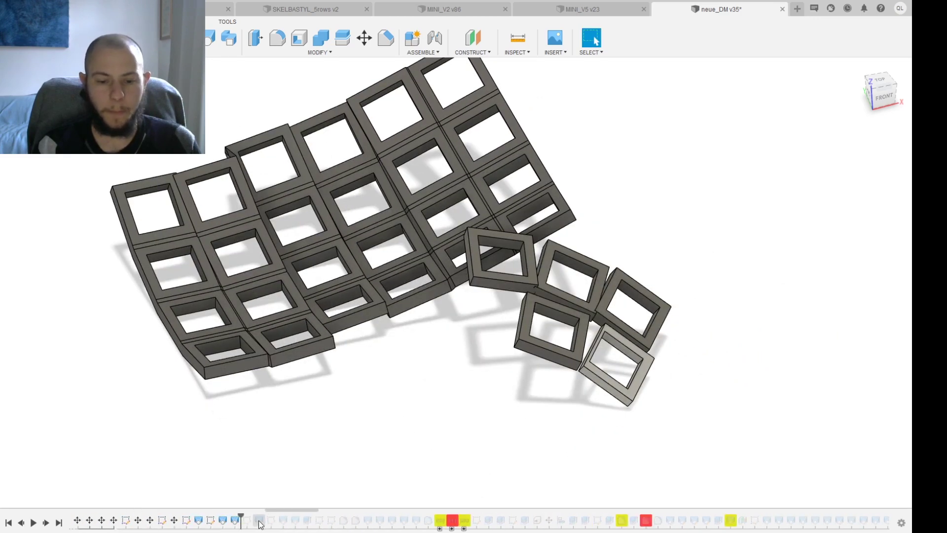
Step: Set the design history to just after the base rim extrusion and examine the rim outline around the key grid from above
drag(241, 518, 410, 519)
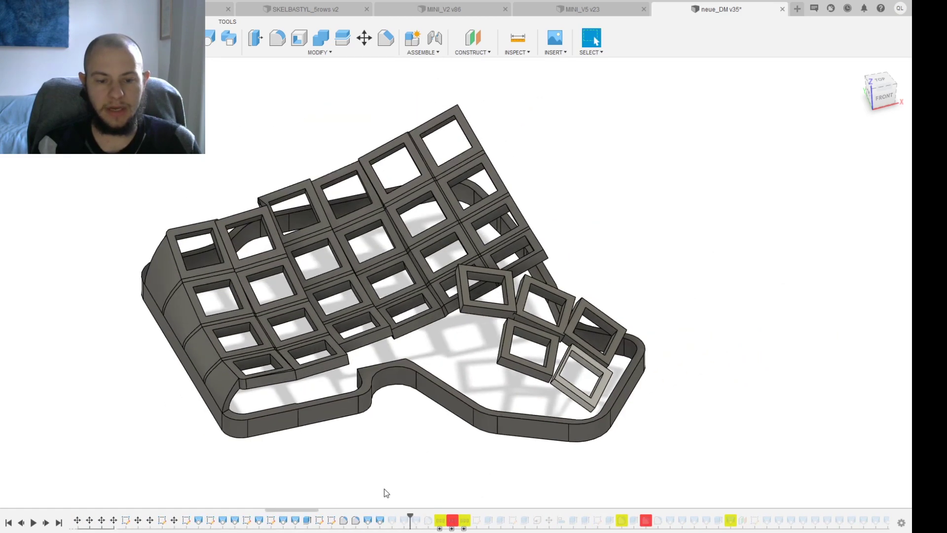
drag(326, 519, 313, 516)
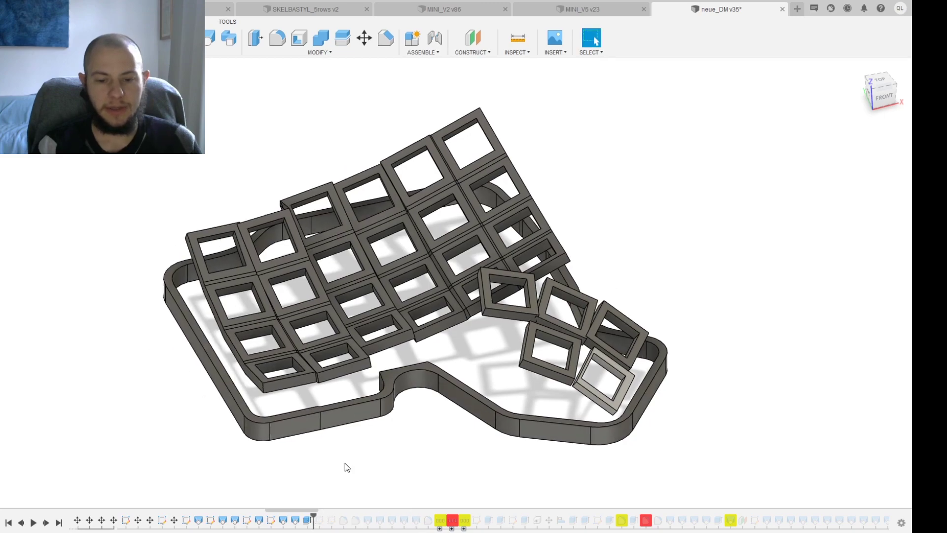
shift+middle_drag(345, 465, 727, 178)
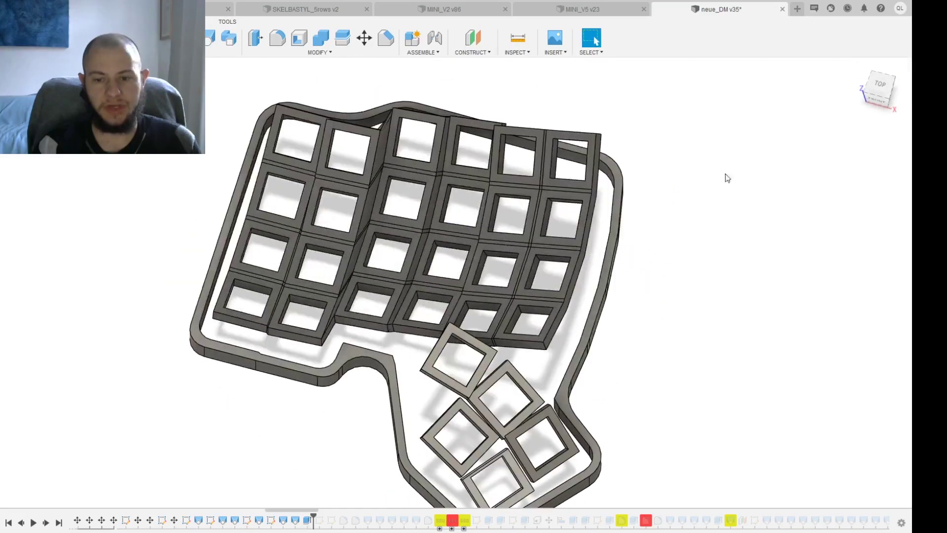
click(888, 91)
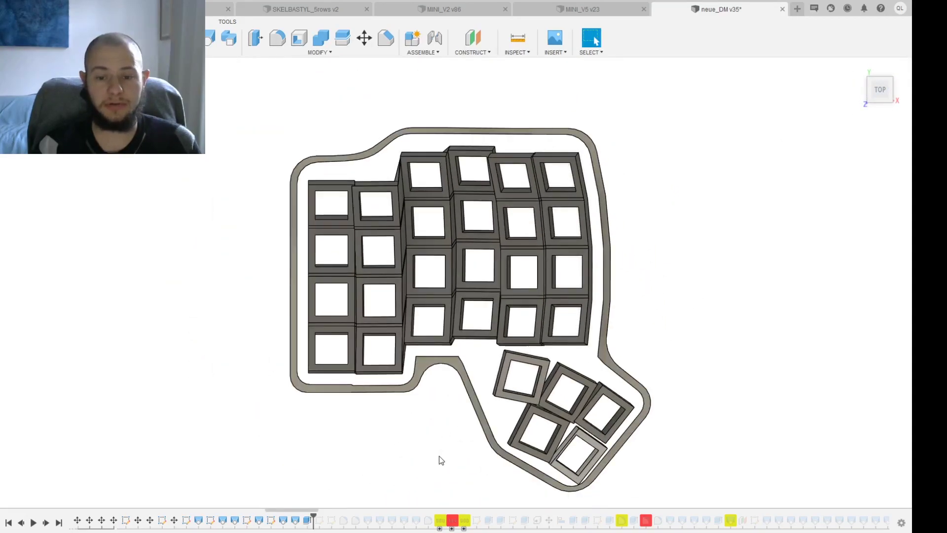
shift+middle_drag(439, 457, 325, 431)
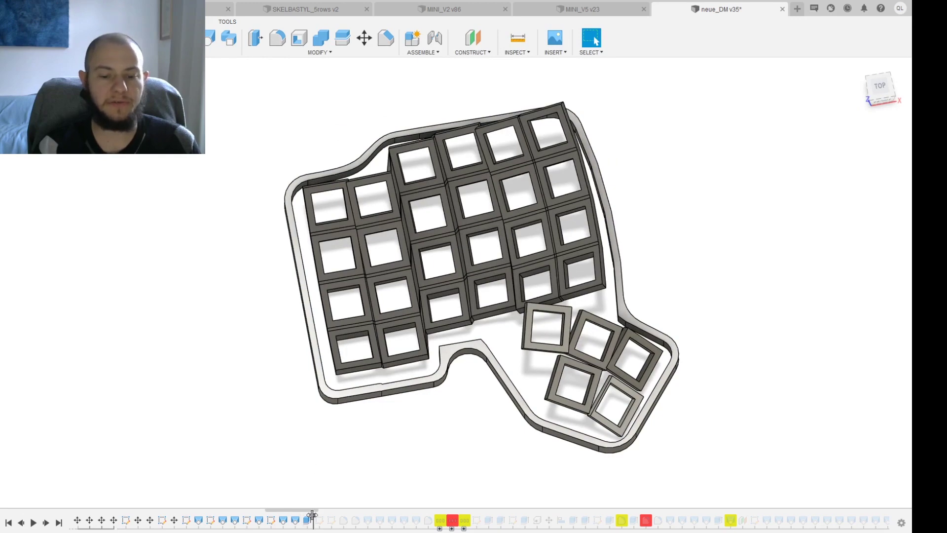
Step: Advance the design history past the lofts joining the outer key column to the base rim and examine that side wall
drag(325, 522, 360, 518)
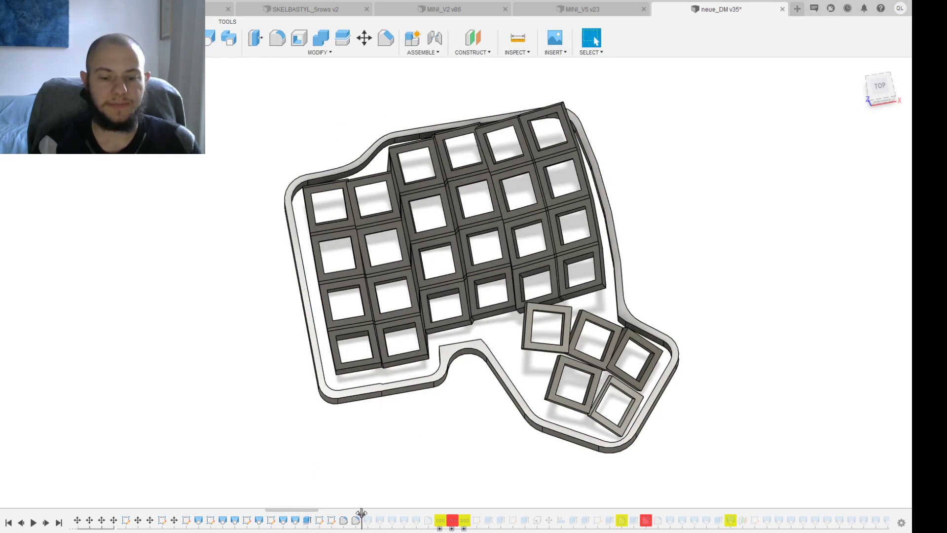
shift+middle_drag(362, 496, 365, 463)
drag(401, 510, 434, 518)
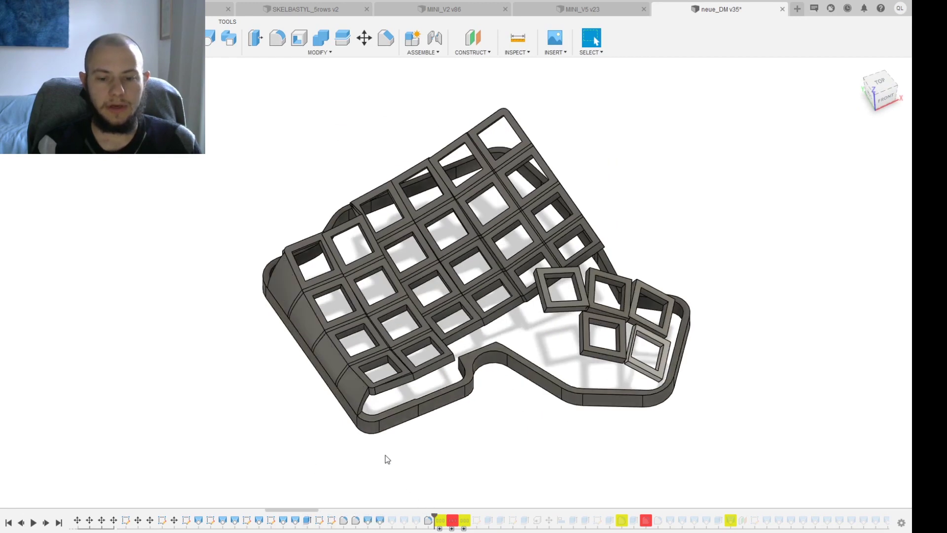
shift+middle_drag(387, 457, 429, 435)
scroll(434, 399, up, 4)
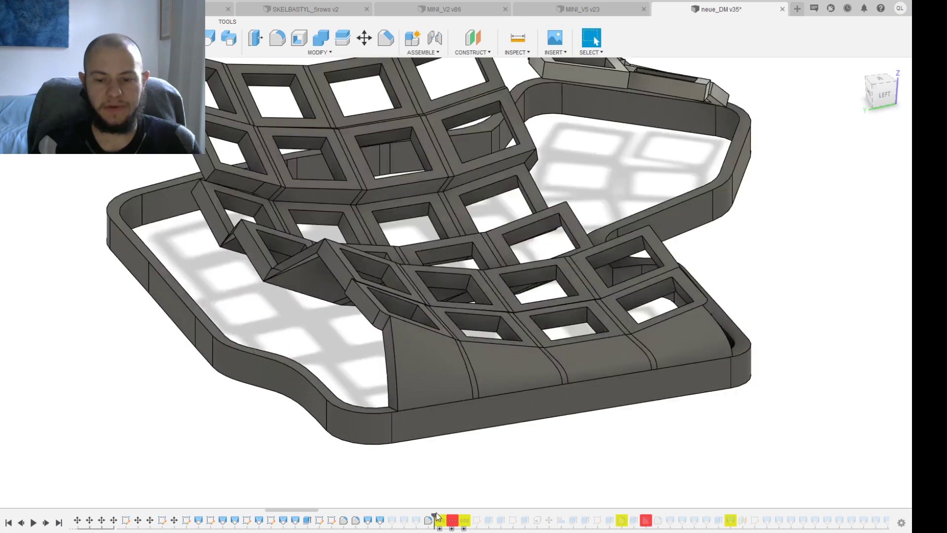
Step: Advance the design history through the remaining outer wall lofts around the key grid and examine the enclosed sides
drag(437, 515, 554, 518)
scroll(455, 367, down, 3)
mouse_move(455, 367)
shift+middle_down()
mouse_move(518, 366)
mouse_move(531, 500)
shift+middle_up()
drag(557, 515, 807, 515)
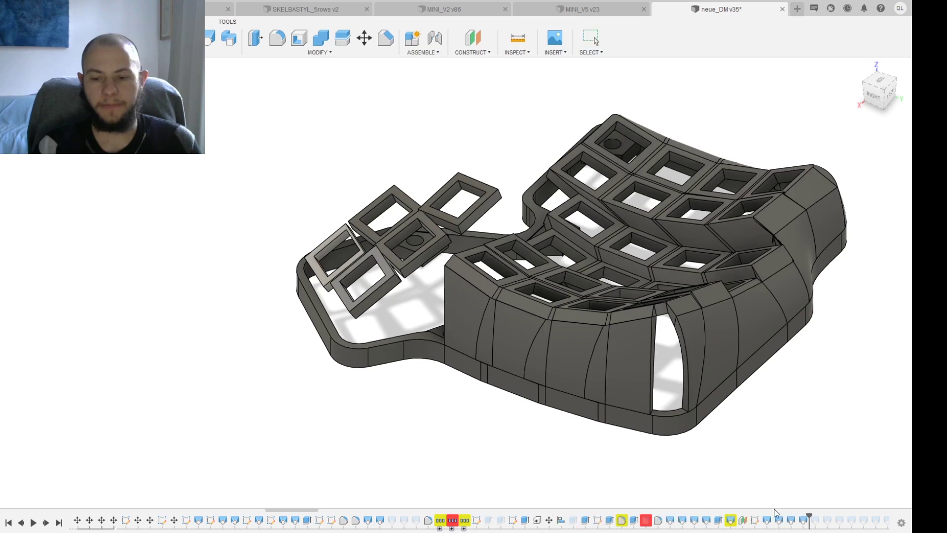
mouse_move(488, 434)
shift+middle_down()
mouse_move(503, 459)
mouse_move(592, 468)
shift+middle_up()
scroll(693, 529, down, 2)
scroll(694, 529, down, 3)
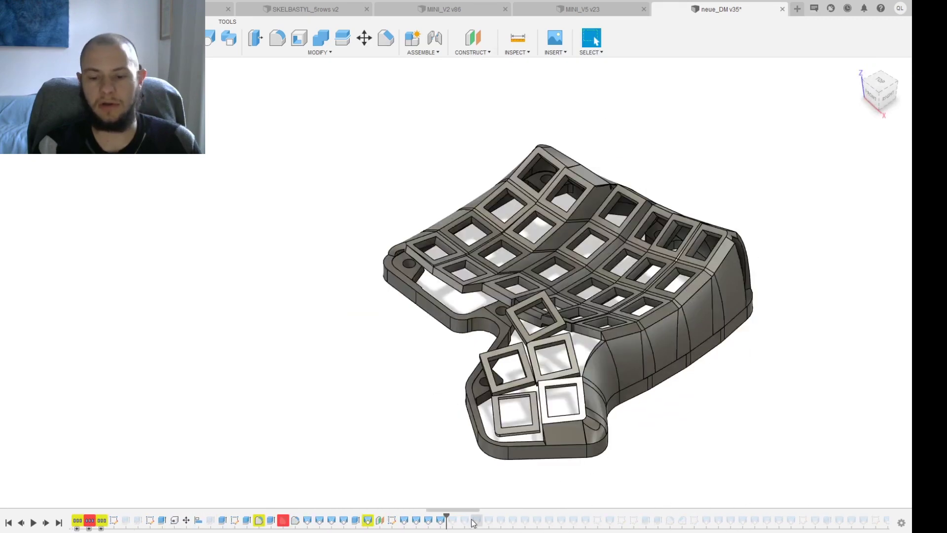
Step: Advance the design history past the thumb cluster walls and examine the rounded corner beside the lowest thumb sockets
drag(446, 516, 639, 515)
mouse_move(643, 461)
shift+middle_down()
mouse_move(624, 454)
mouse_move(637, 484)
shift+middle_up()
drag(640, 515, 797, 516)
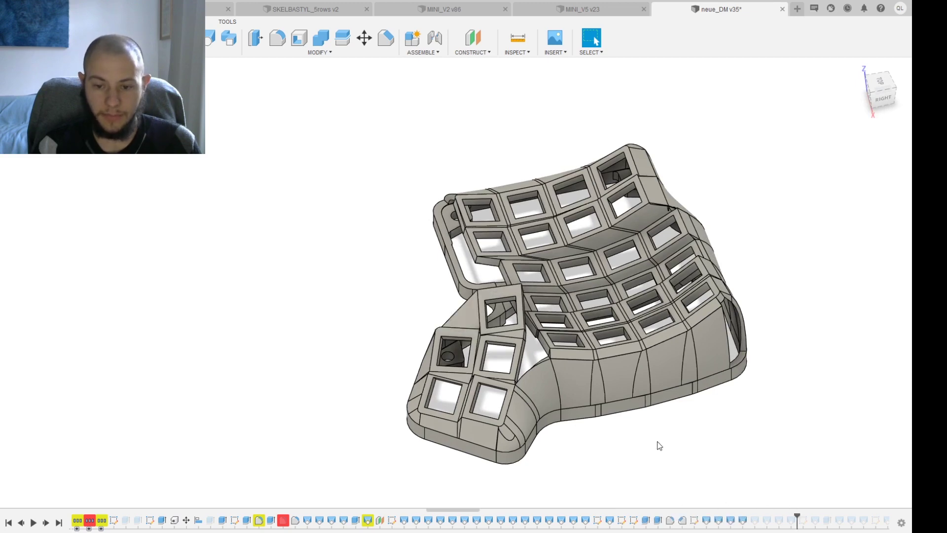
scroll(462, 439, up, 5)
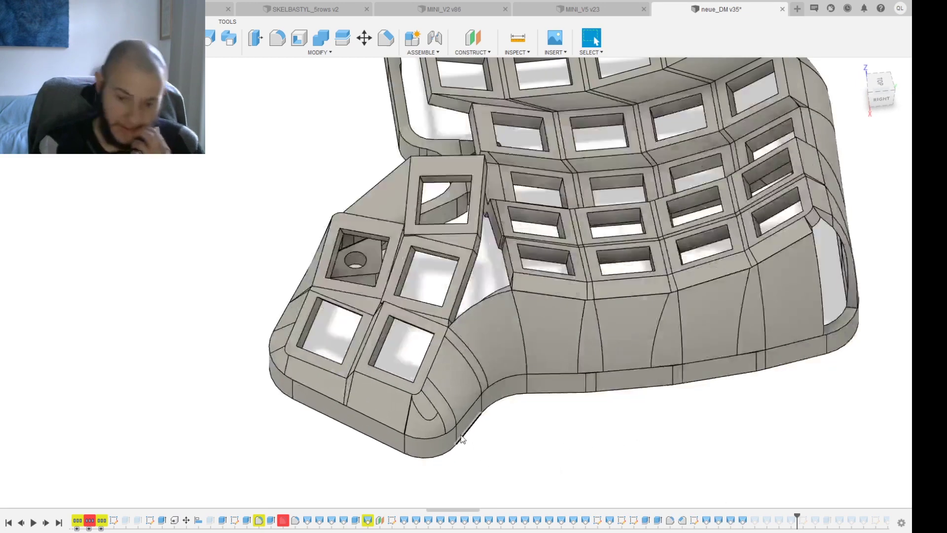
scroll(416, 386, up, 3)
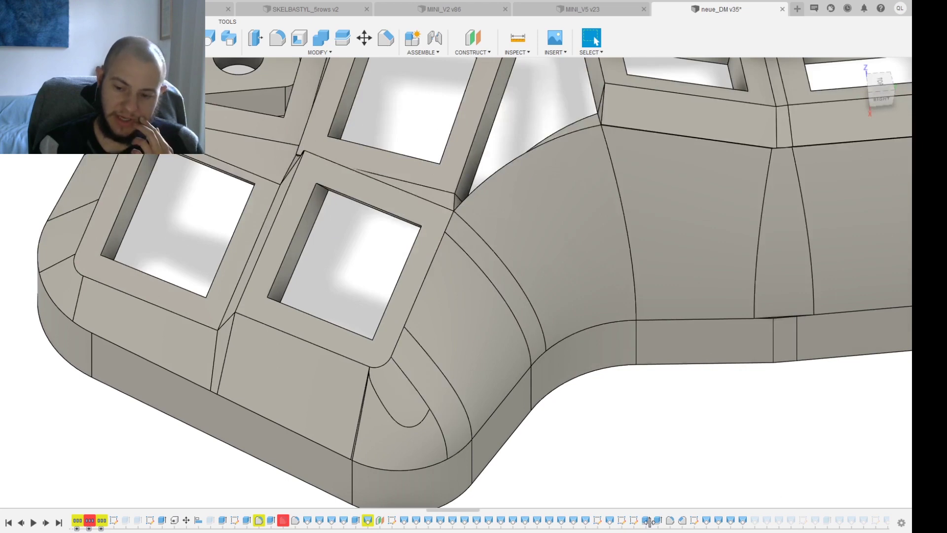
Step: Roll the design history back to before the rounded thumb corner is closed, inspecting the closed corner surface on the way
drag(649, 522, 592, 522)
scroll(411, 430, up, 5)
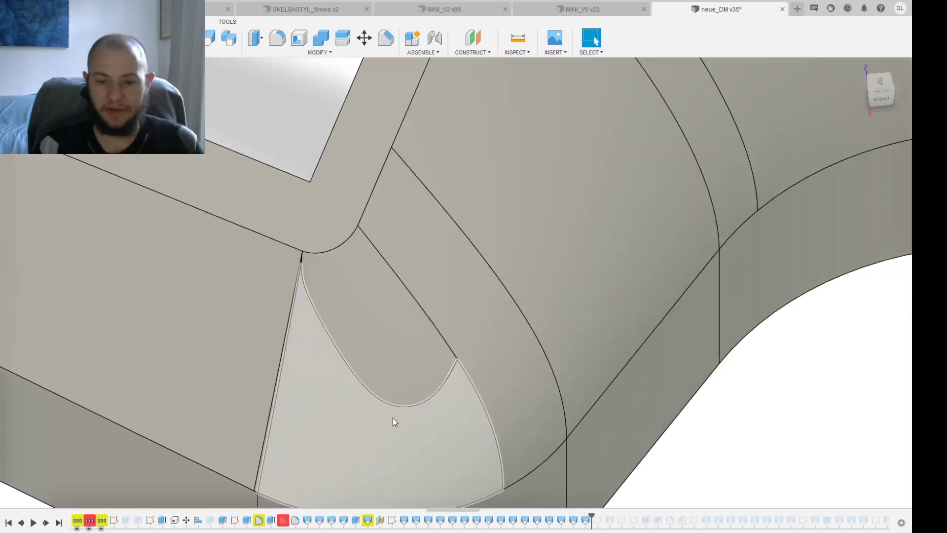
scroll(393, 418, down, 5)
shift+middle_drag(374, 431, 393, 364)
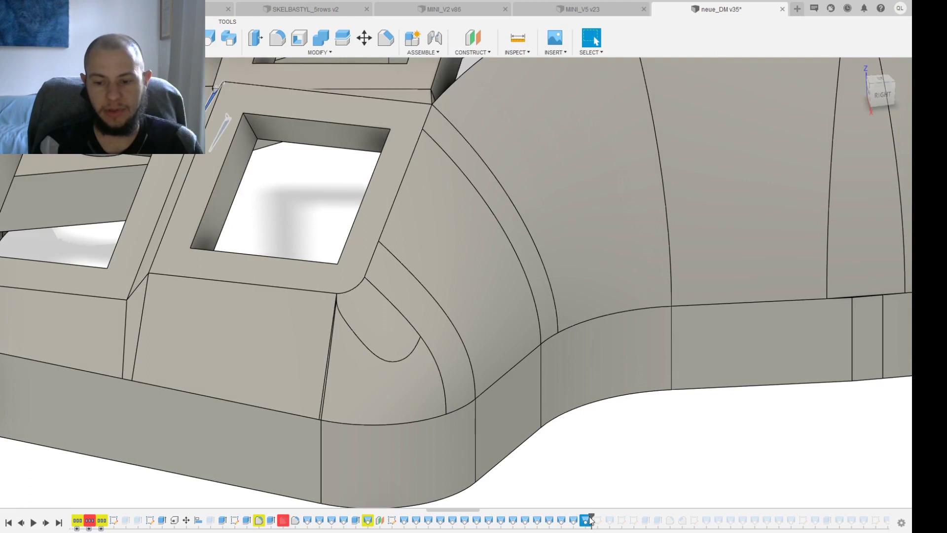
mouse_move(439, 516)
mouse_down()
mouse_move(446, 519)
mouse_move(330, 518)
mouse_up()
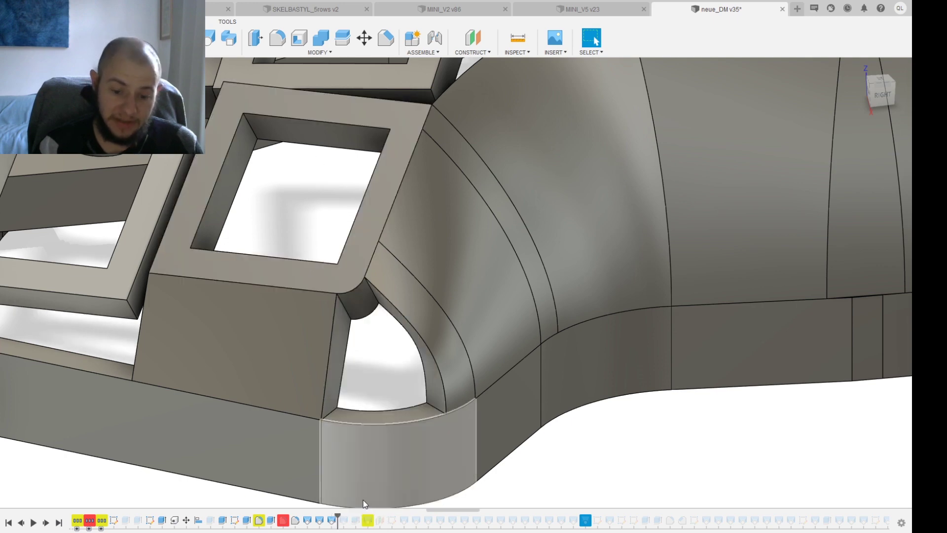
Step: Examine the open rounded corners of the thumb cluster and key grid from directly above
scroll(431, 444, down, 5)
shift+middle_drag(431, 445, 605, 402)
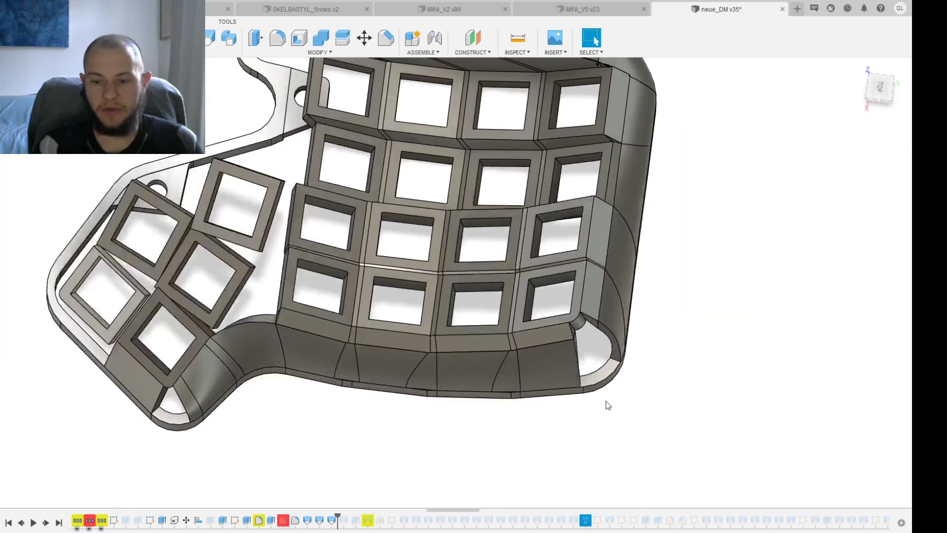
click(880, 87)
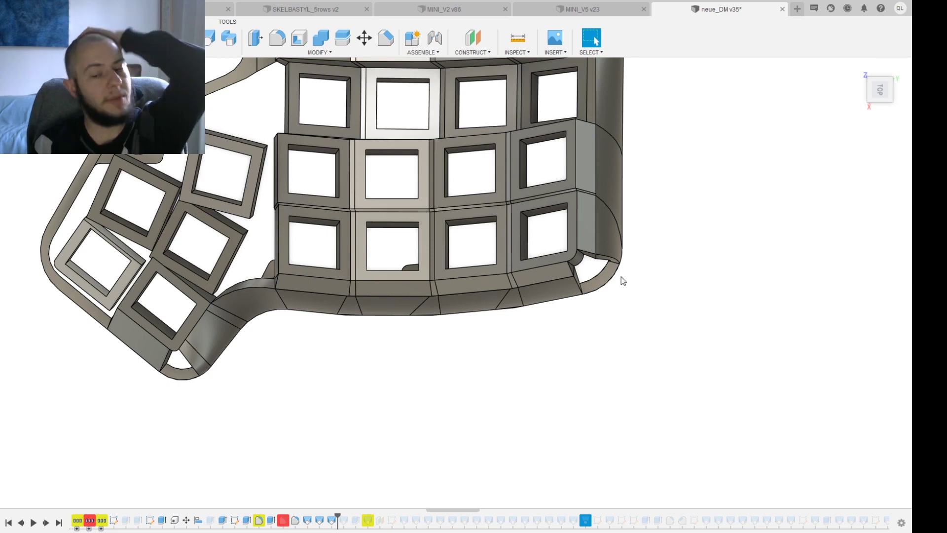
middle_drag(622, 281, 644, 388)
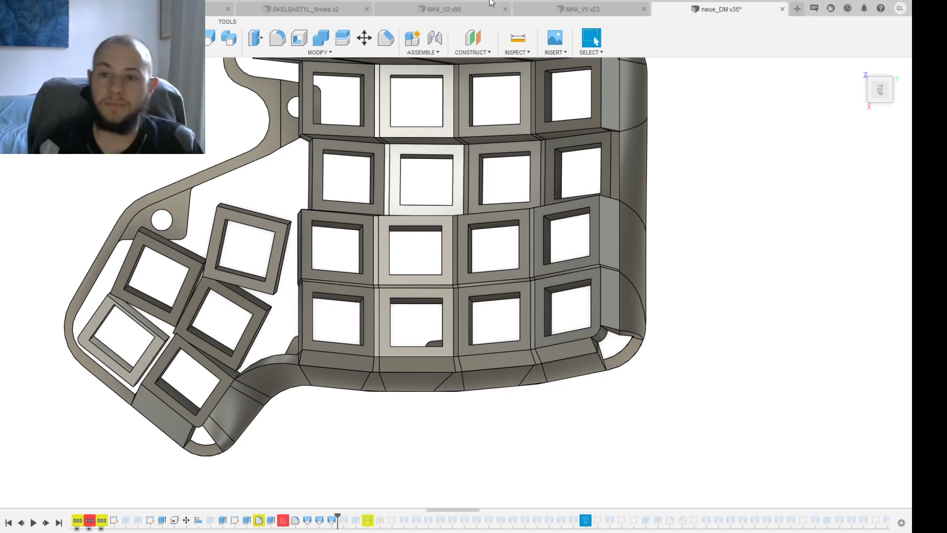
Step: Switch to the MINI_V2 design and examine the case from several sides, including the back
click(576, 16)
click(444, 9)
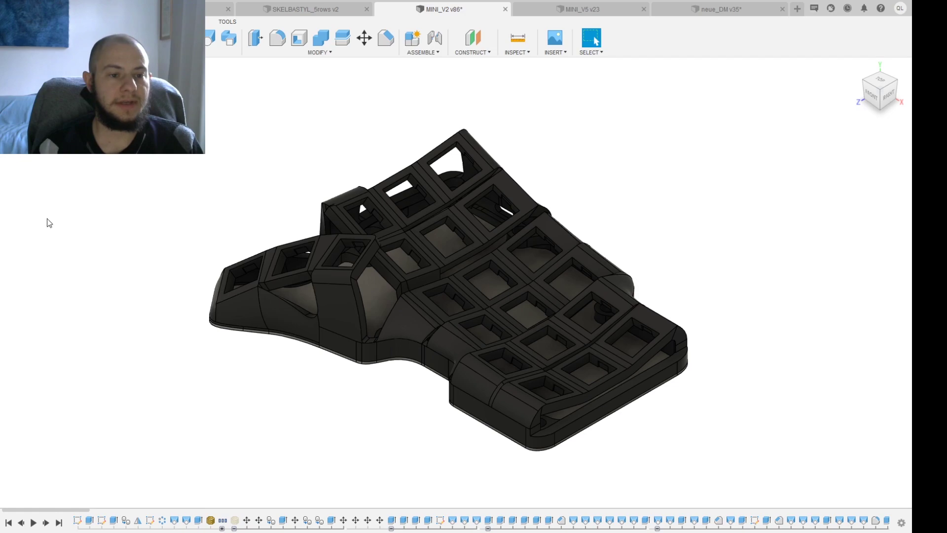
shift+middle_drag(48, 223, 476, 349)
scroll(435, 363, up, 5)
scroll(454, 326, down, 8)
shift+middle_drag(430, 303, 349, 184)
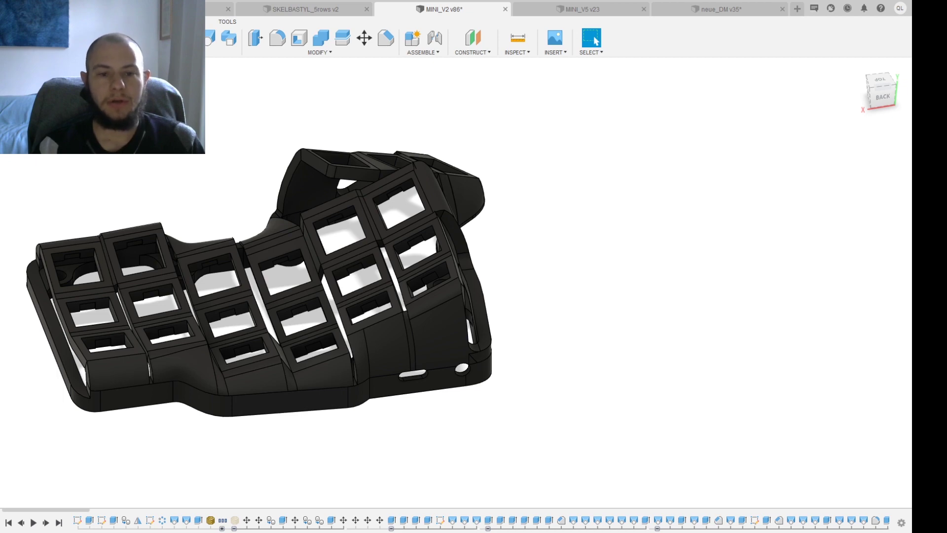
Step: Examine the open gaps between neighbouring key columns of the MINI_V2 case from the front
shift+middle_drag(256, 380, 425, 414)
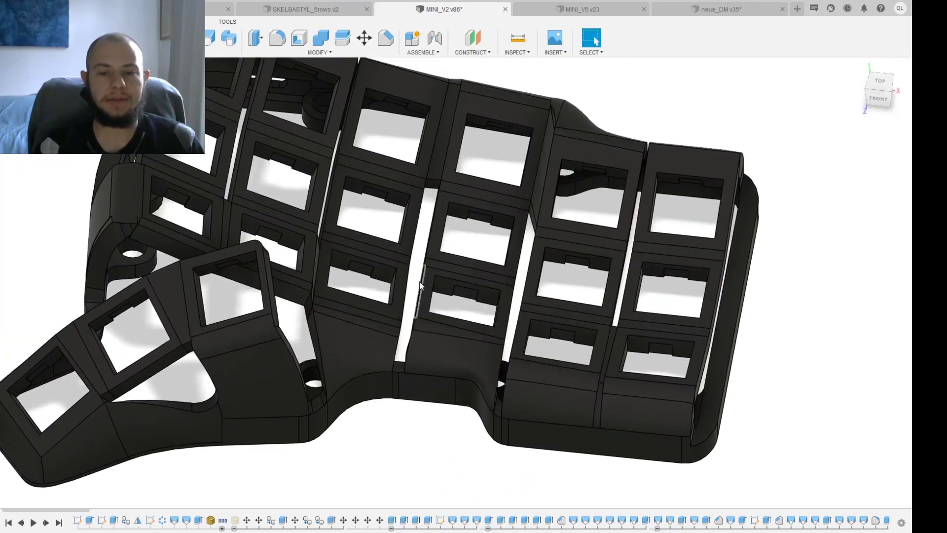
scroll(419, 286, up, 3)
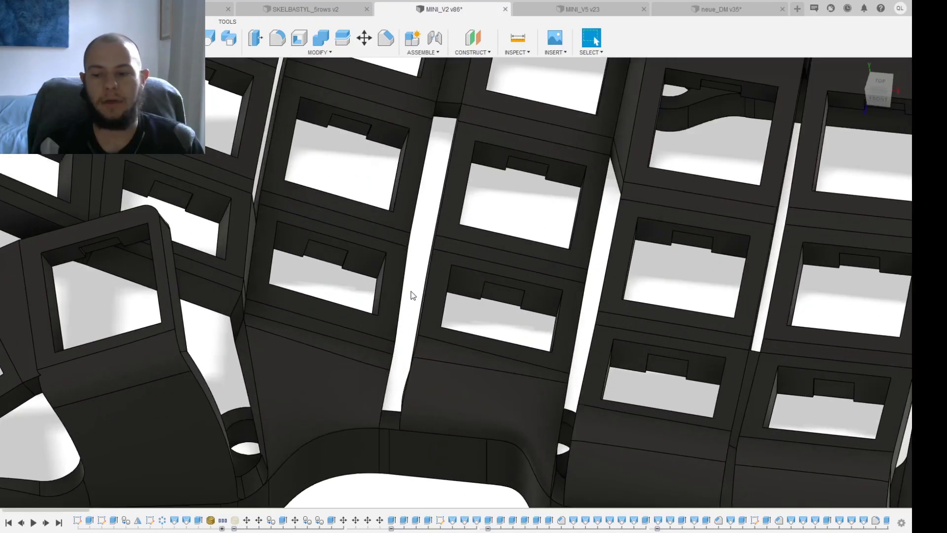
scroll(413, 296, down, 3)
shift+middle_drag(409, 296, 391, 285)
scroll(392, 286, down, 5)
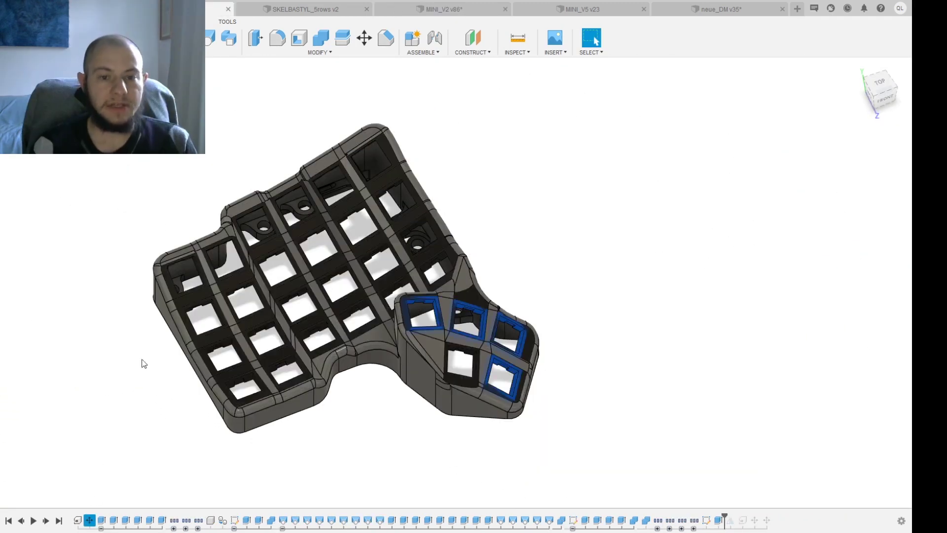
Step: Switch to the SKELBASTYL_5rows design and examine its separate key columns and five thumb sockets from the front and above
click(261, 11)
shift+middle_drag(389, 366, 511, 352)
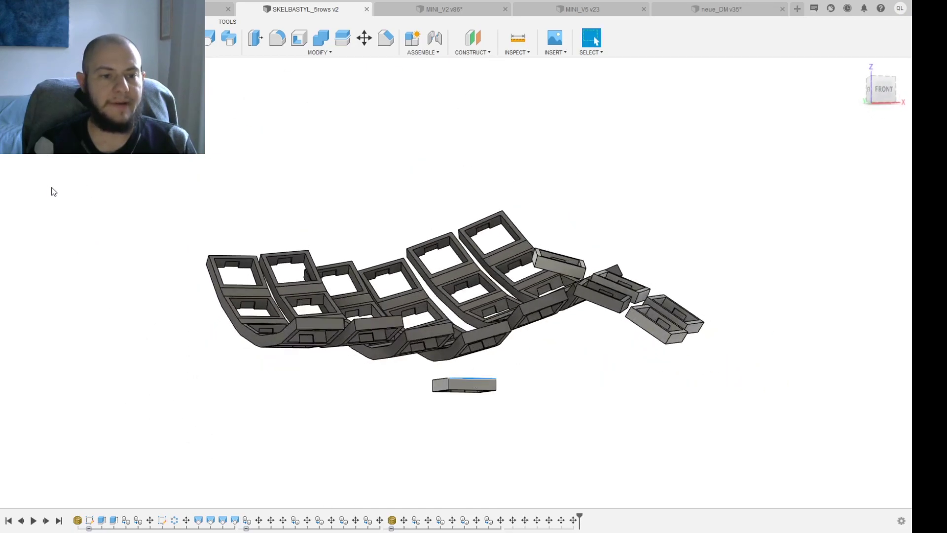
shift+middle_drag(188, 174, 604, 249)
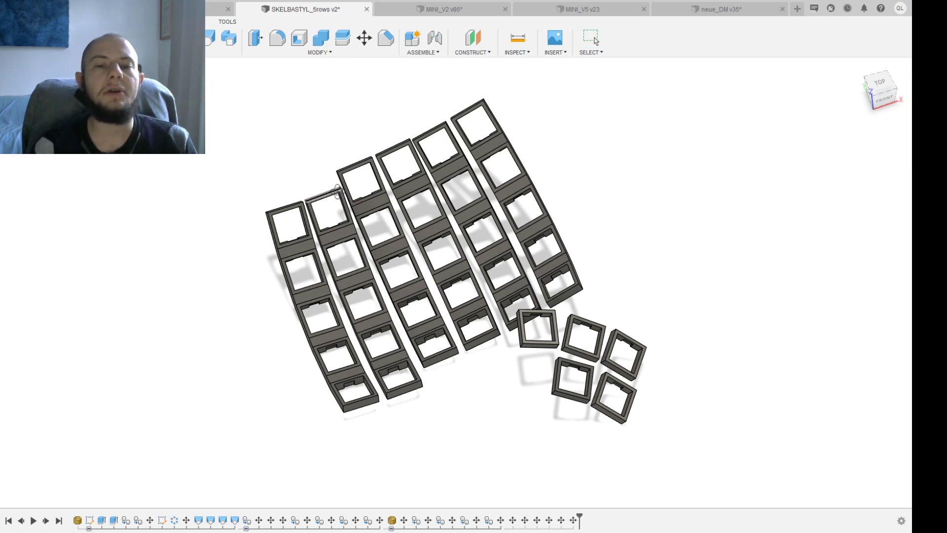
shift+middle_drag(316, 198, 306, 191)
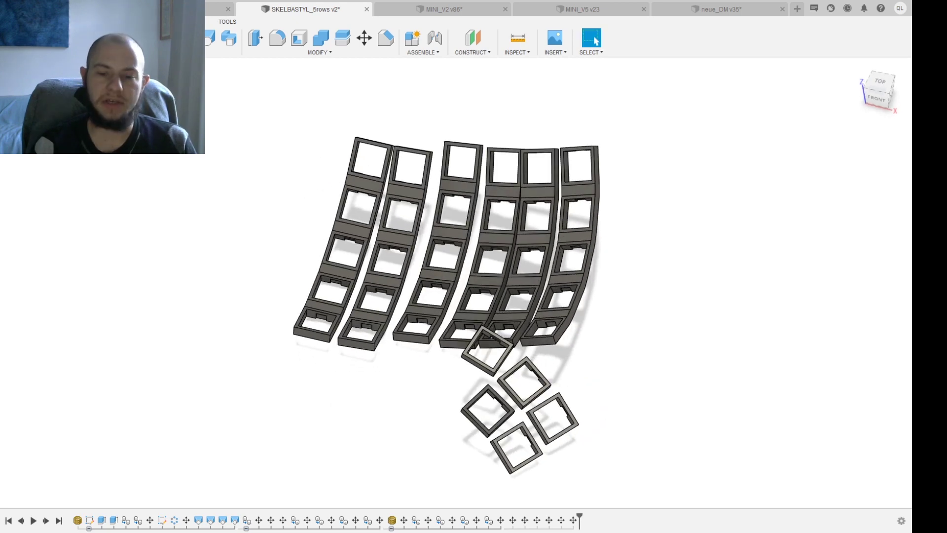
shift+middle_drag(641, 319, 638, 298)
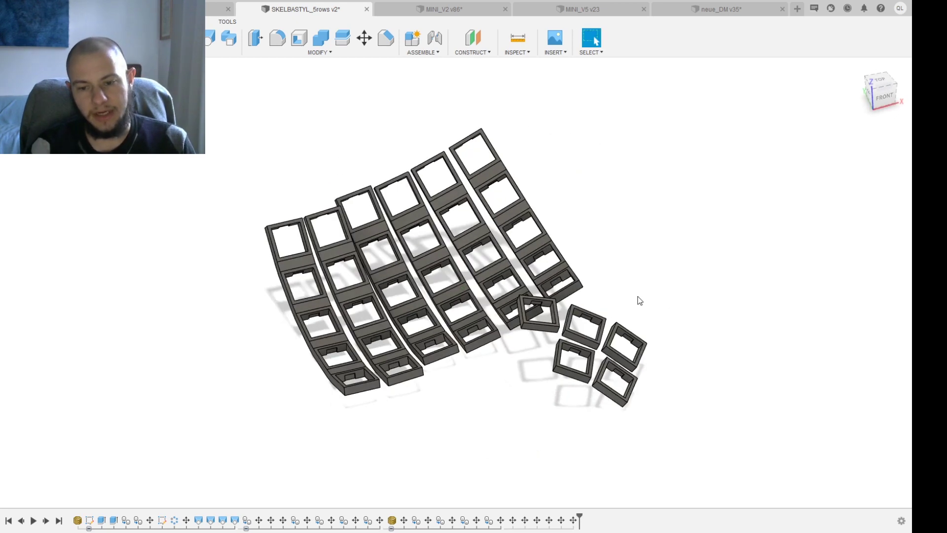
Step: Show the translucent reference case mesh and compare its key openings and thumb area with the placed sockets
key(v)
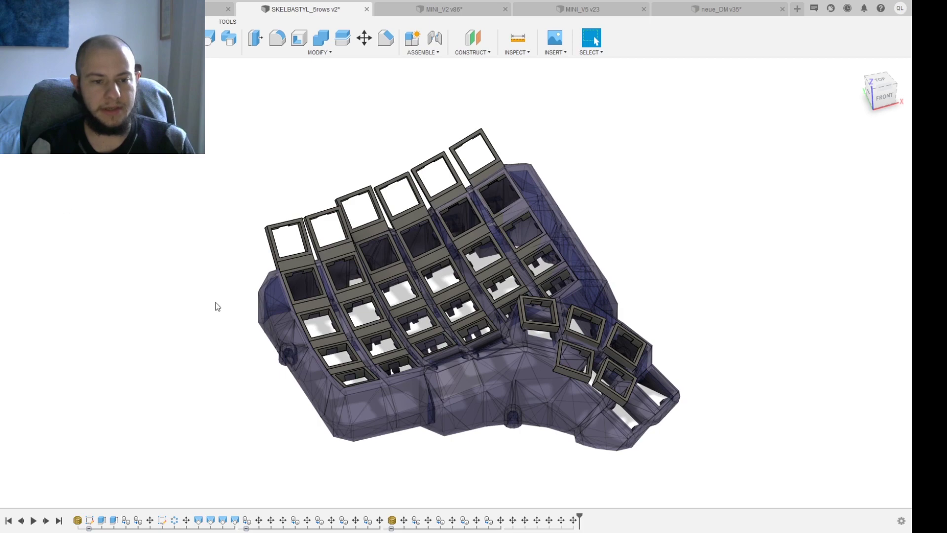
shift+middle_drag(214, 307, 683, 162)
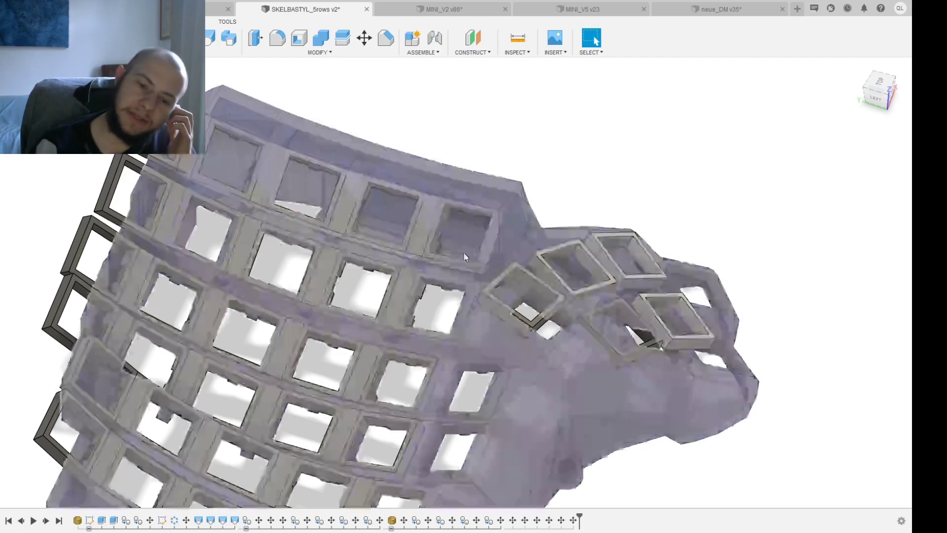
shift+middle_drag(683, 170, 457, 328)
shift+middle_drag(744, 298, 714, 274)
scroll(708, 311, down, 1)
shift+middle_drag(707, 312, 699, 298)
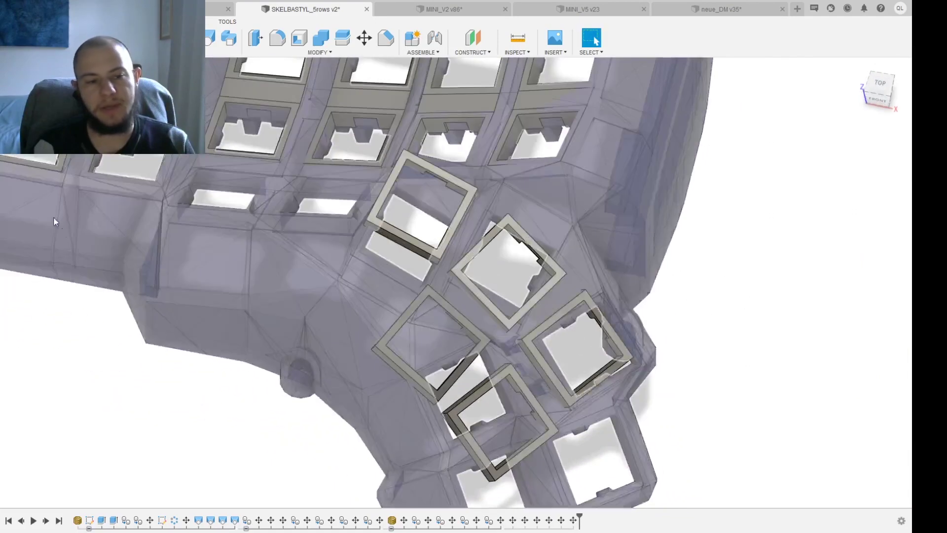
Step: Hide the translucent reference mesh and show the solid case mesh with five thumb openings around the sockets
click(39, 146)
click(45, 165)
click(46, 177)
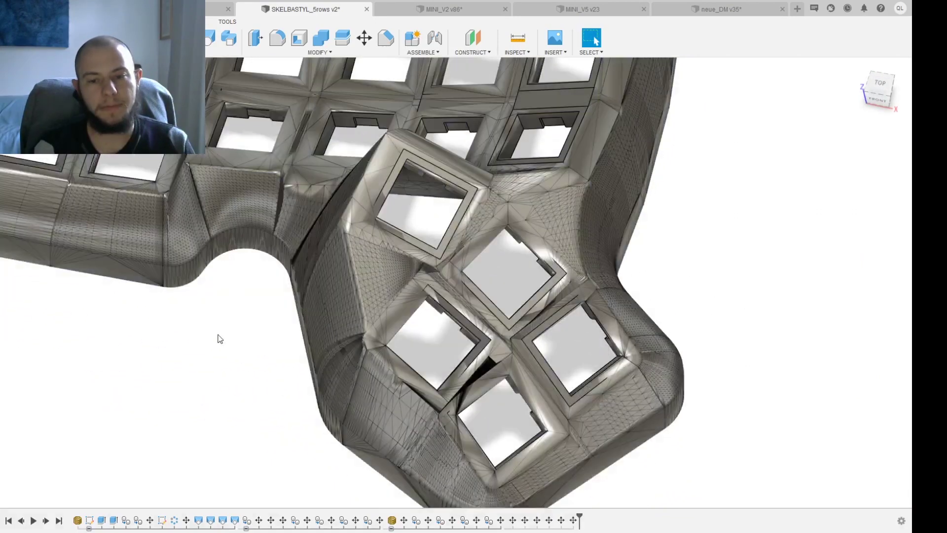
scroll(218, 337, down, 1)
Step: Bring back the translucent reference mesh in place of the solid case mesh and compare it with the sockets from the front
click(43, 176)
click(43, 203)
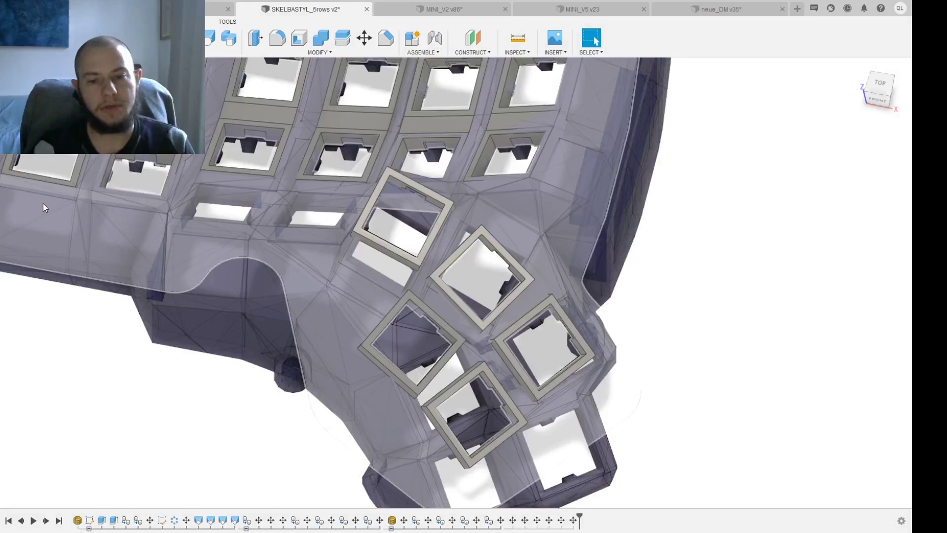
scroll(154, 370, down, 2)
shift+middle_drag(155, 370, 260, 355)
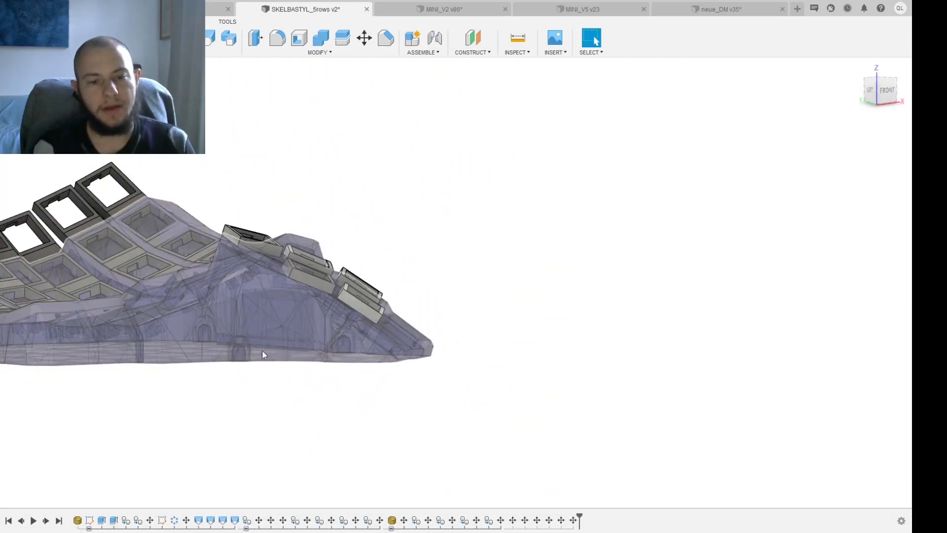
scroll(579, 290, down, 1)
shift+middle_drag(563, 250, 565, 275)
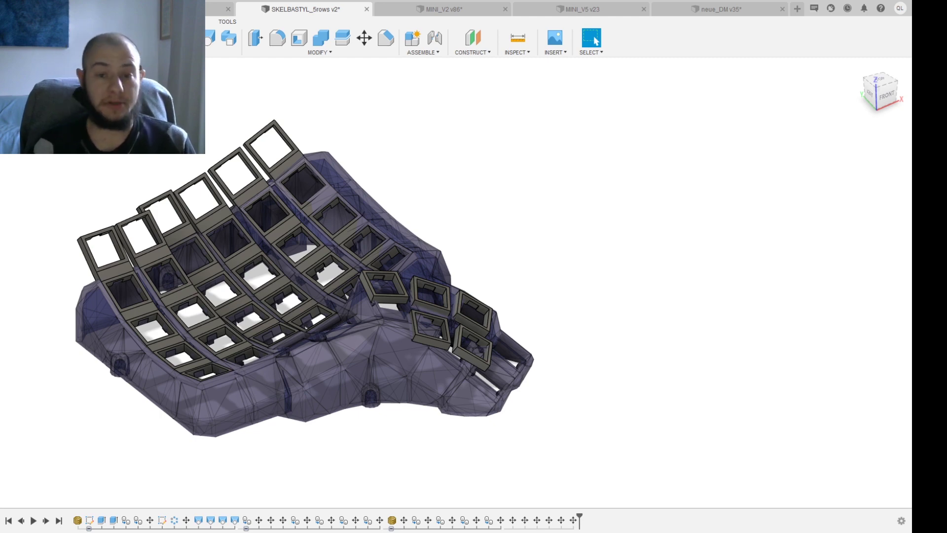
Step: Switch to the MINI_V5 design and examine its case and three thumb openings from the front and above
click(587, 11)
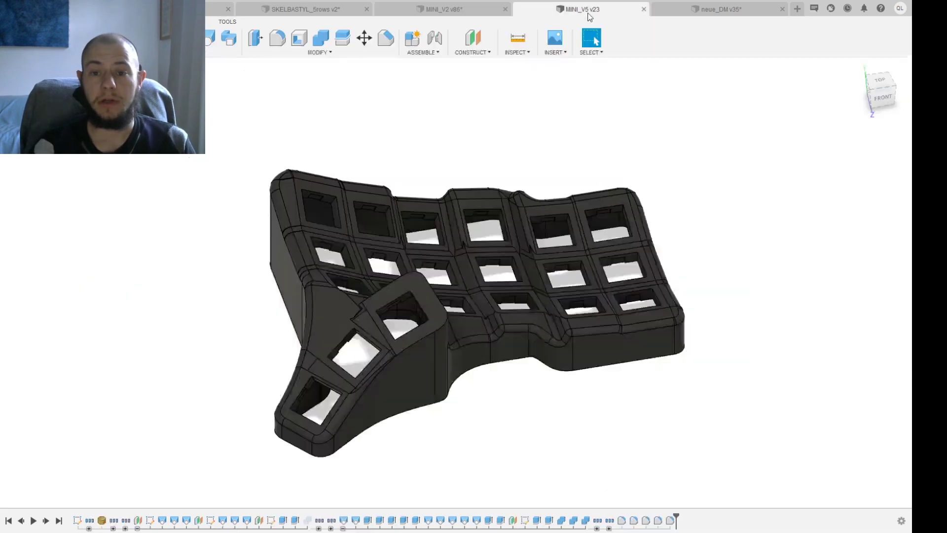
scroll(551, 116, down, 1)
shift+middle_drag(567, 116, 563, 182)
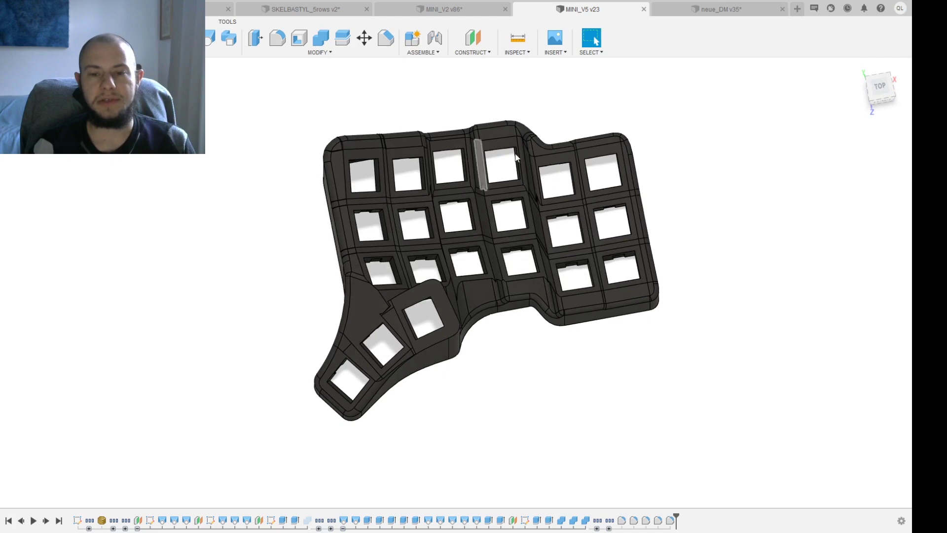
Step: Return to the main keyboard case design, roll its history back to the first feature and examine the separate key columns from the front
key(ctrl+Tab)
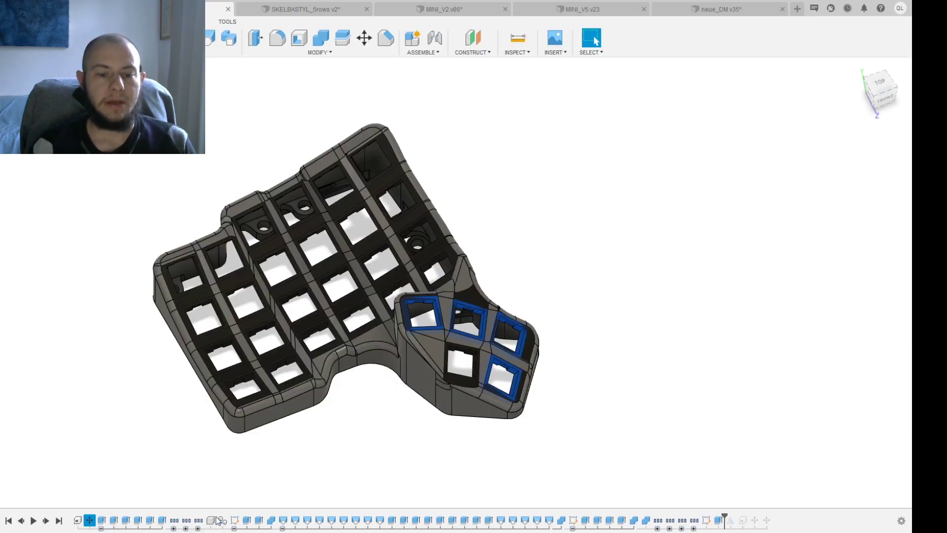
click(77, 521)
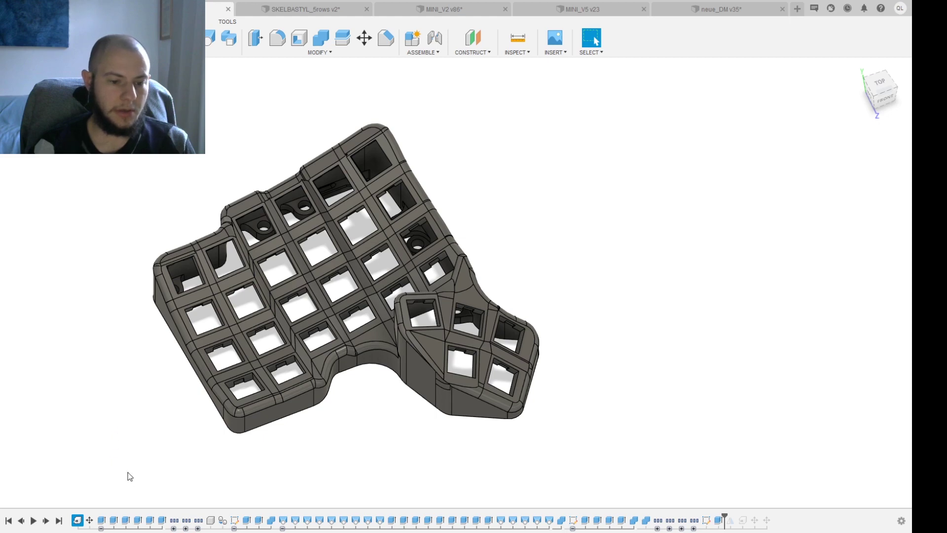
click(86, 527)
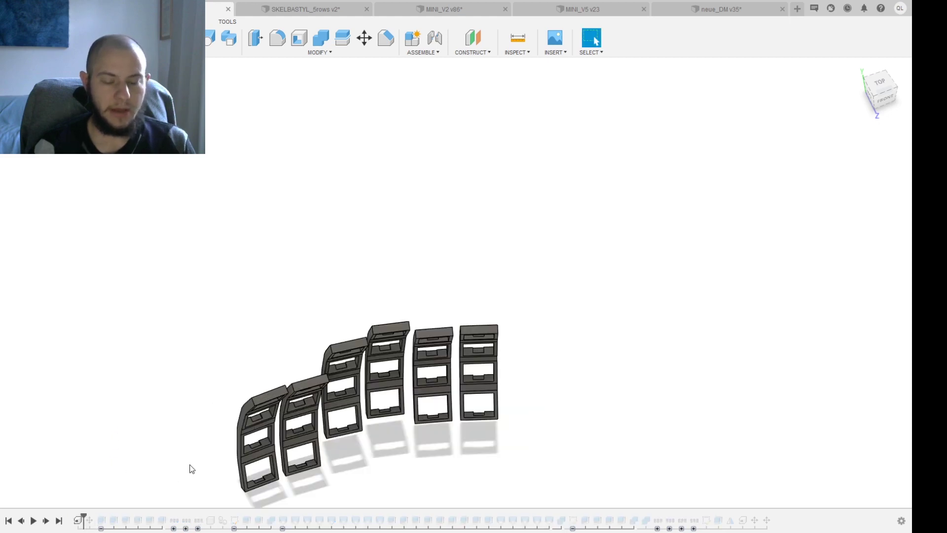
mouse_move(190, 467)
shift+middle_down()
mouse_move(192, 429)
mouse_move(129, 503)
shift+middle_up()
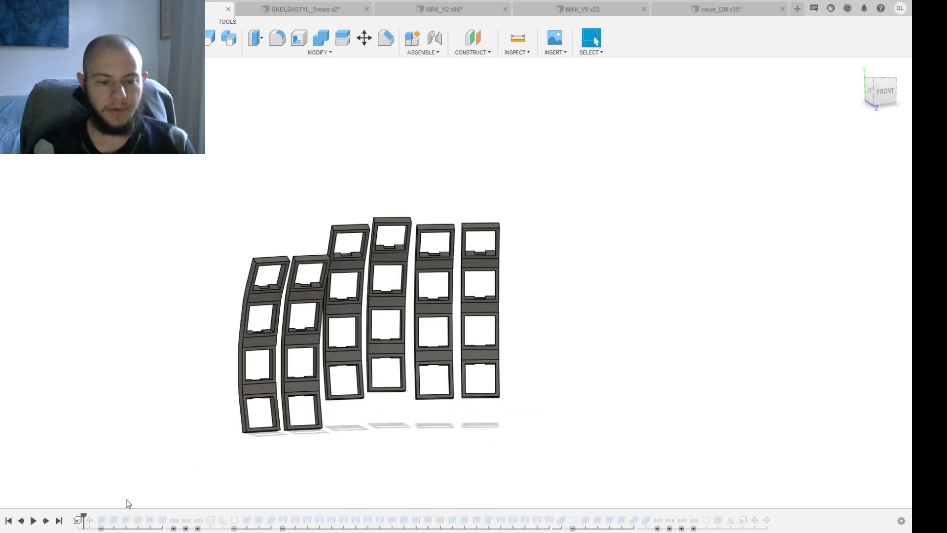
Step: Advance the history past the move feature and examine the tilted key columns and five thumb sockets from above
click(96, 512)
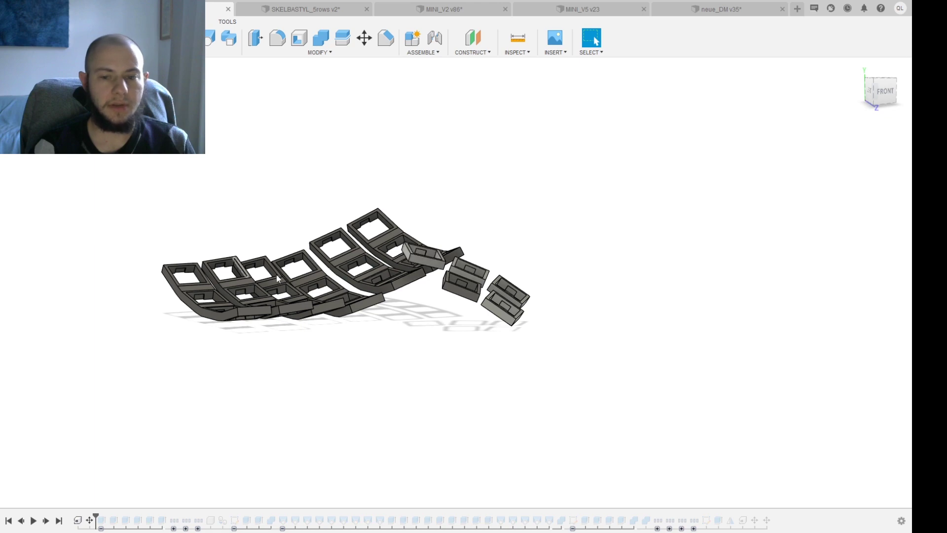
shift+middle_drag(419, 276, 395, 430)
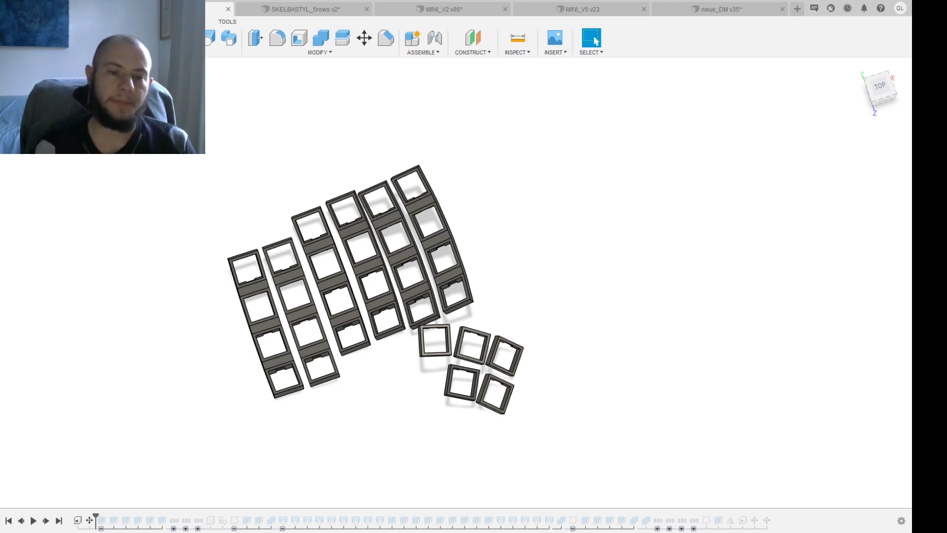
scroll(266, 432, up, 4)
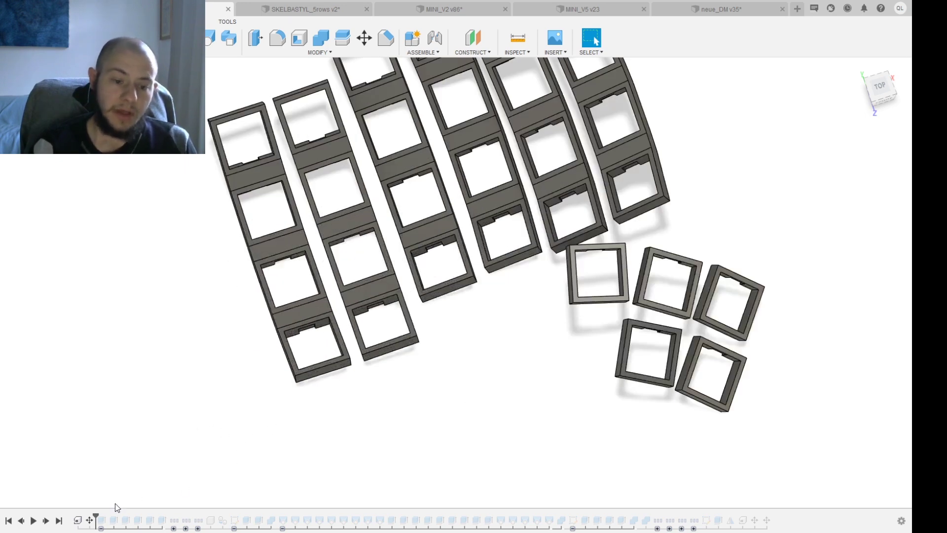
Step: Advance the history past the extrusions that lengthen the column ends and examine the lower end sockets from above and below
drag(96, 515, 167, 509)
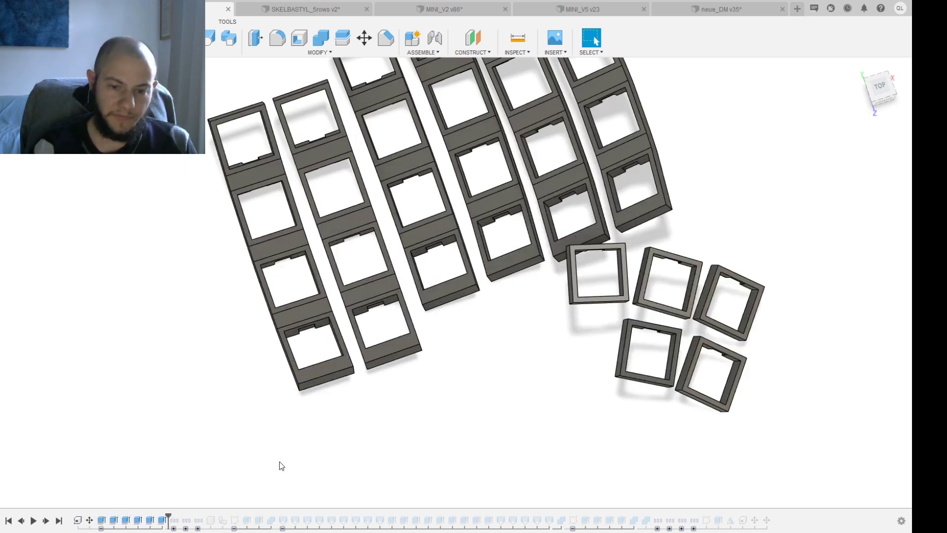
shift+middle_drag(279, 463, 408, 350)
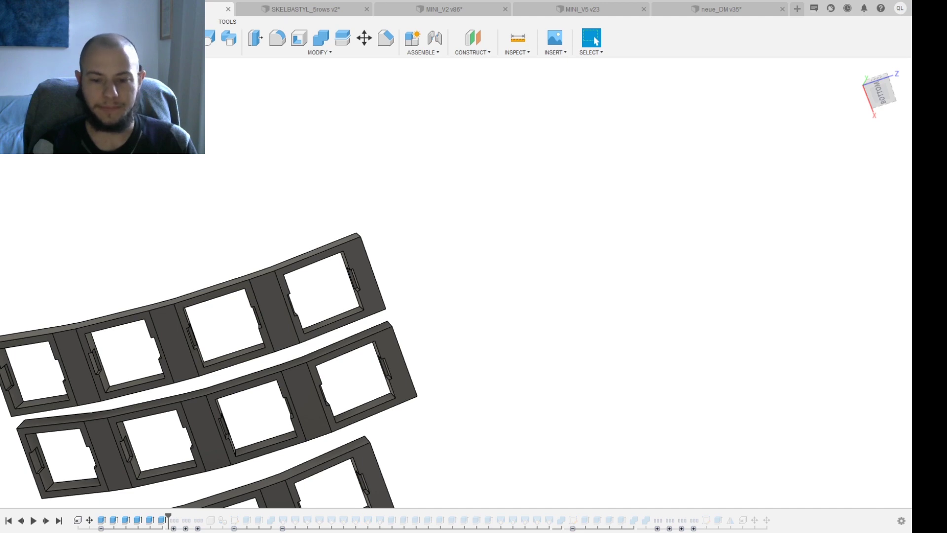
scroll(357, 287, up, 5)
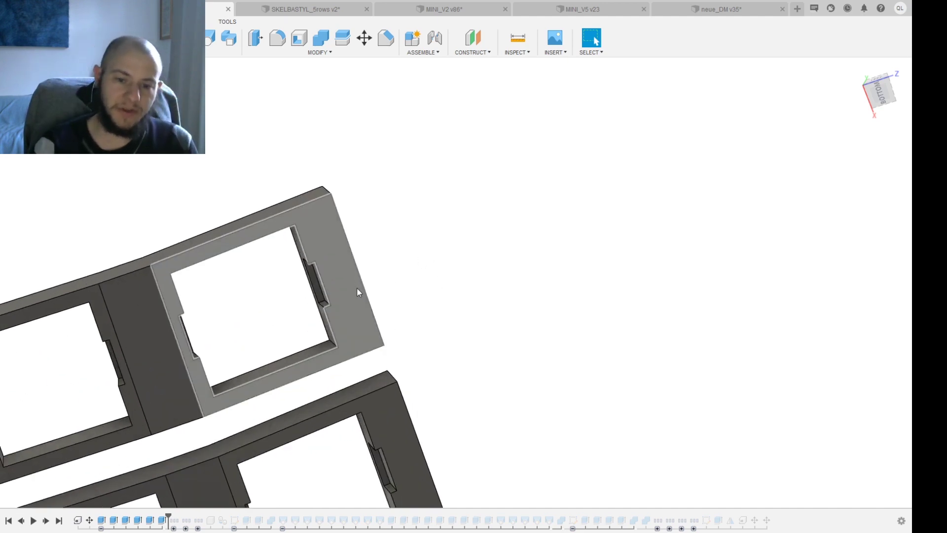
shift+middle_drag(357, 287, 406, 273)
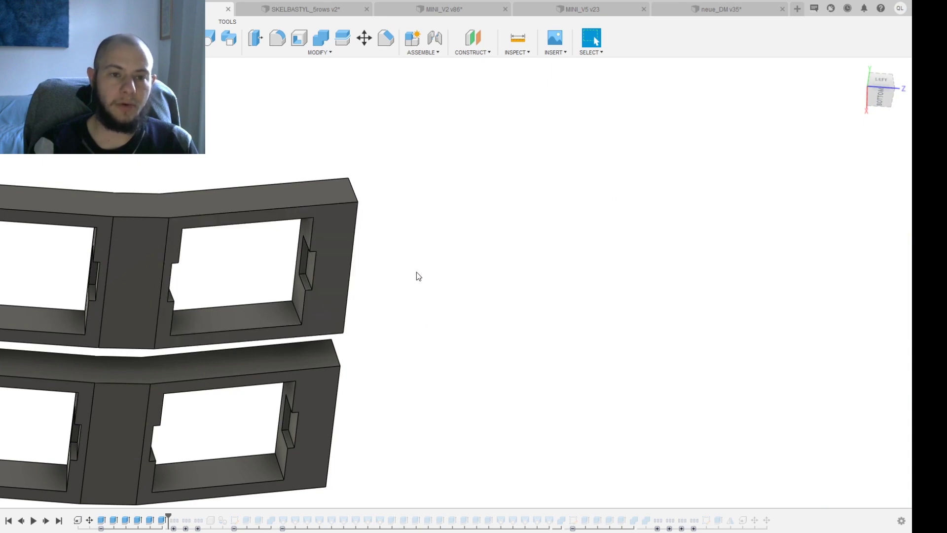
scroll(417, 277, down, 2)
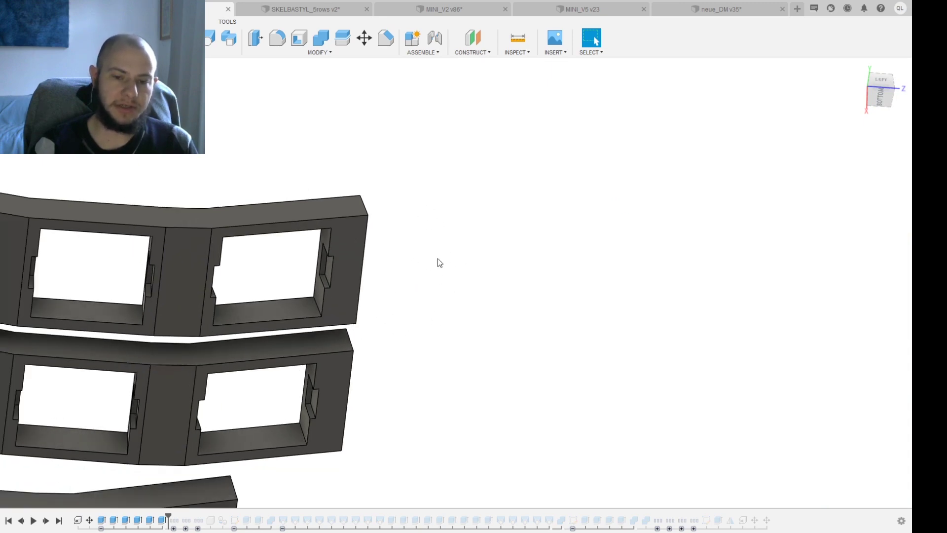
shift+middle_drag(437, 259, 439, 373)
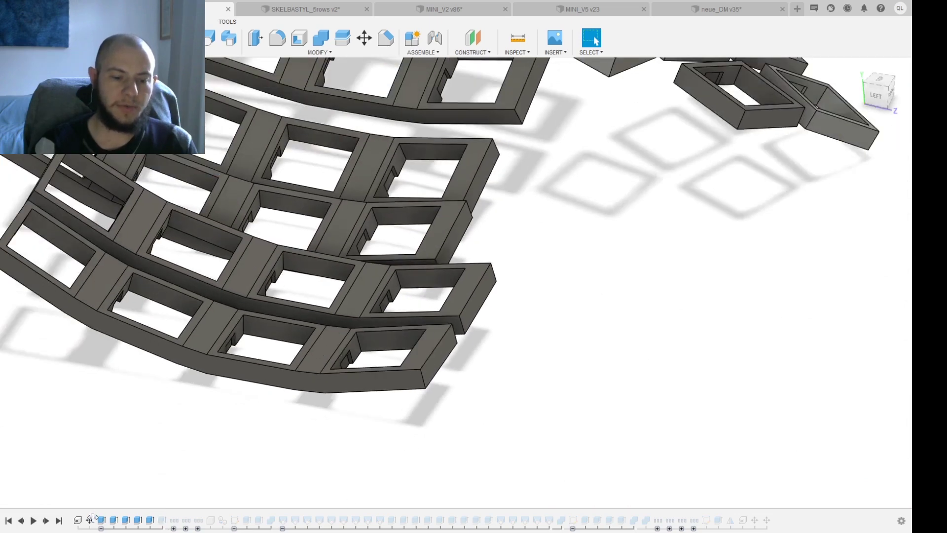
Step: Collapse the column-end extrusions in the history and advance it past the five features that join the neighbouring columns
key(Delete)
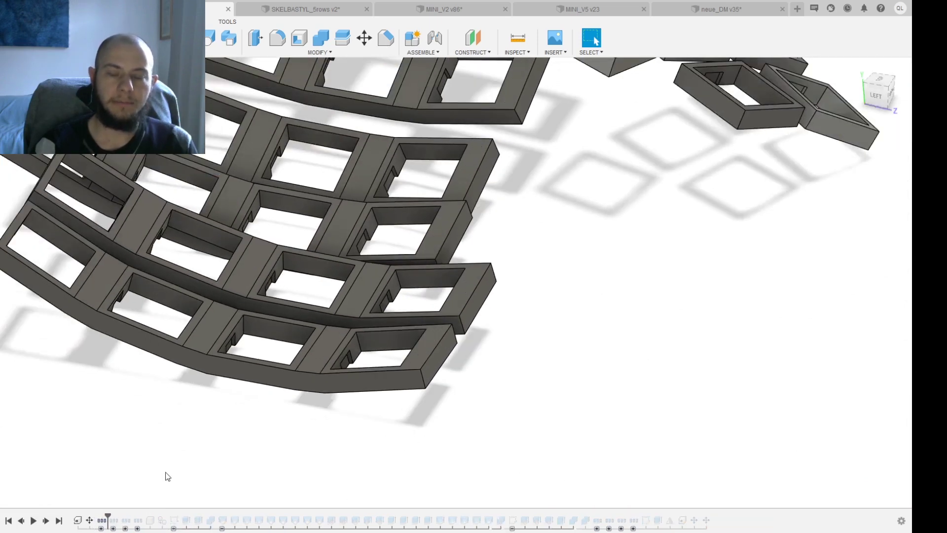
key(F6)
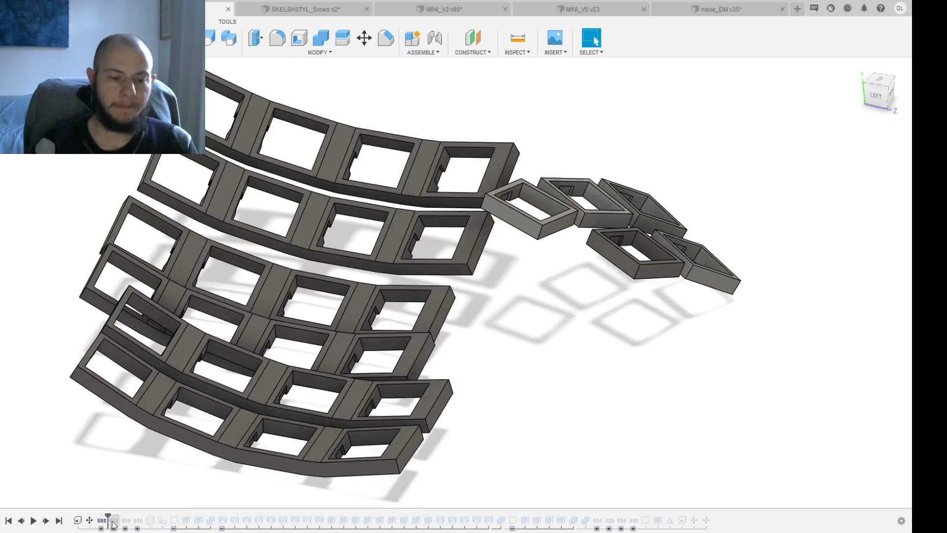
drag(108, 516, 167, 512)
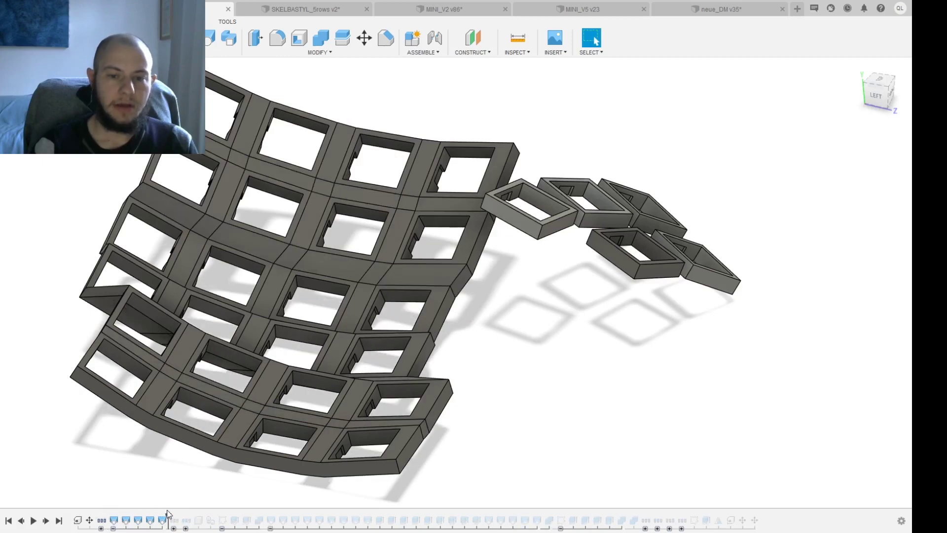
Step: Examine the bridging walls between the joined key columns closely from the back
shift+middle_drag(237, 434, 640, 299)
scroll(711, 405, up, 5)
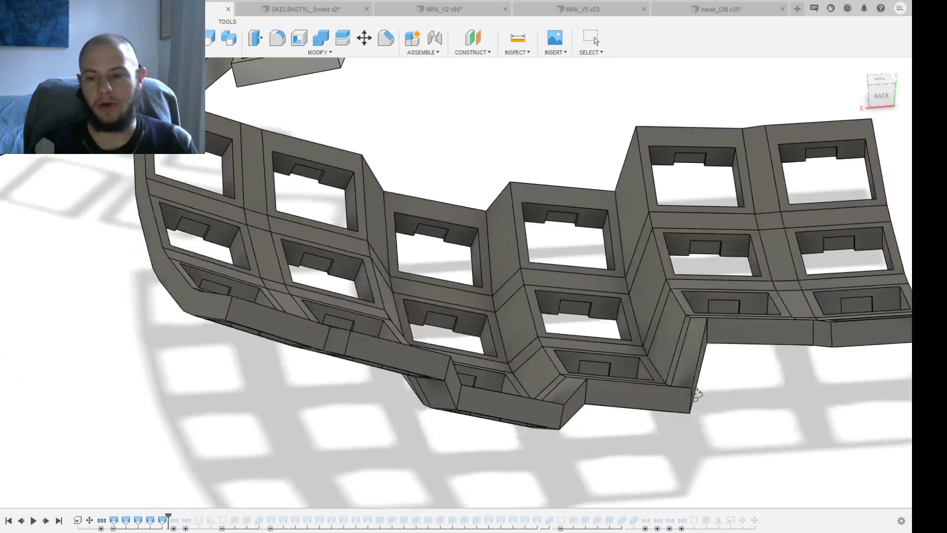
middle_drag(734, 395, 557, 353)
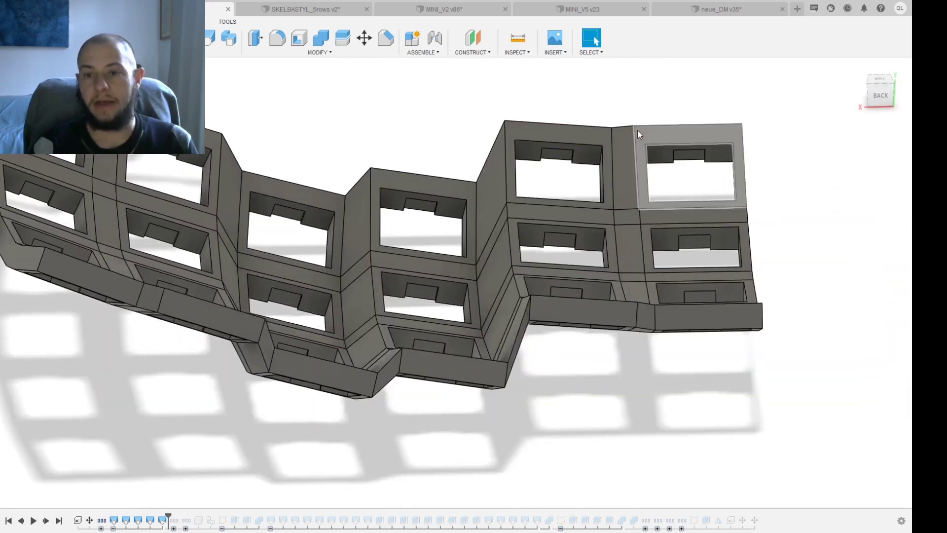
scroll(481, 361, up, 5)
Step: Switch to the neue_DM design and select a wall face between two key columns to examine it from above and below
click(739, 11)
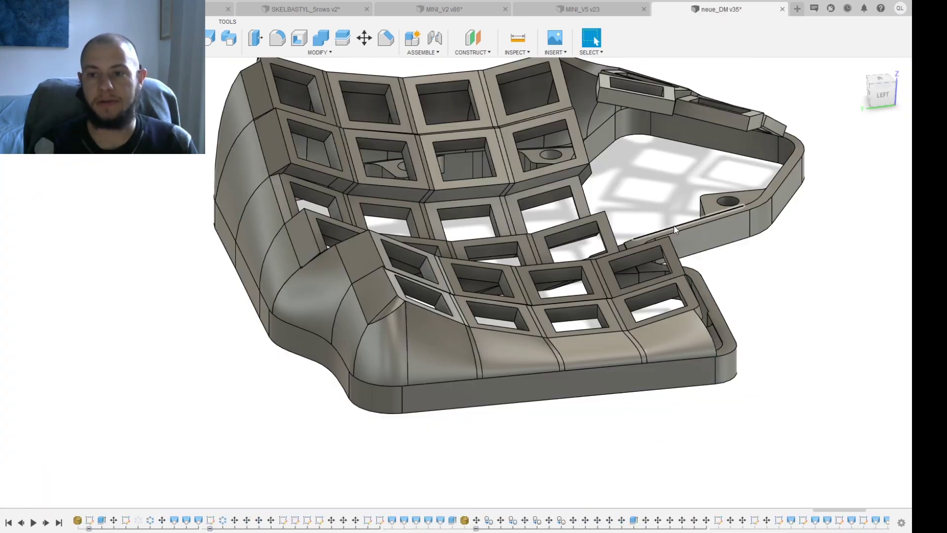
shift+middle_drag(542, 232, 550, 237)
shift+middle_drag(639, 250, 291, 170)
scroll(291, 171, up, 5)
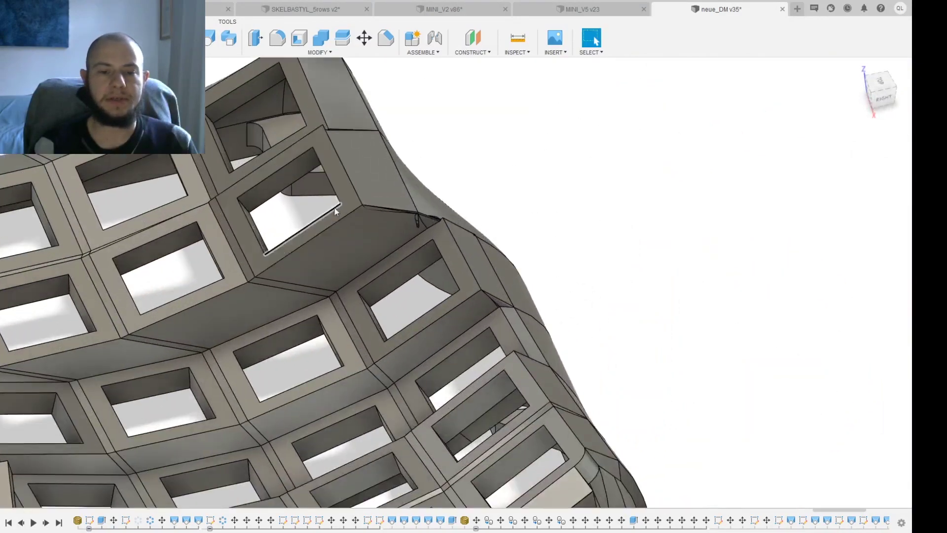
click(348, 245)
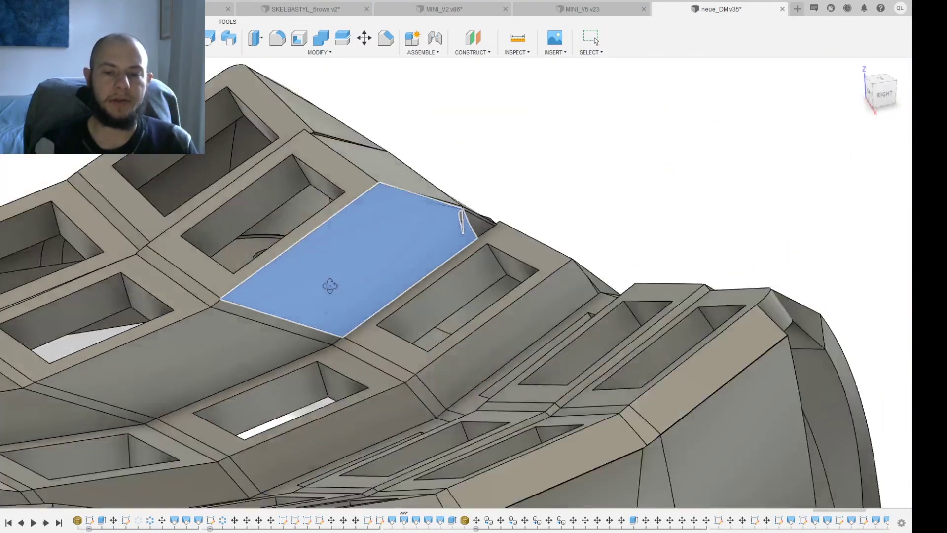
shift+middle_drag(348, 246, 310, 304)
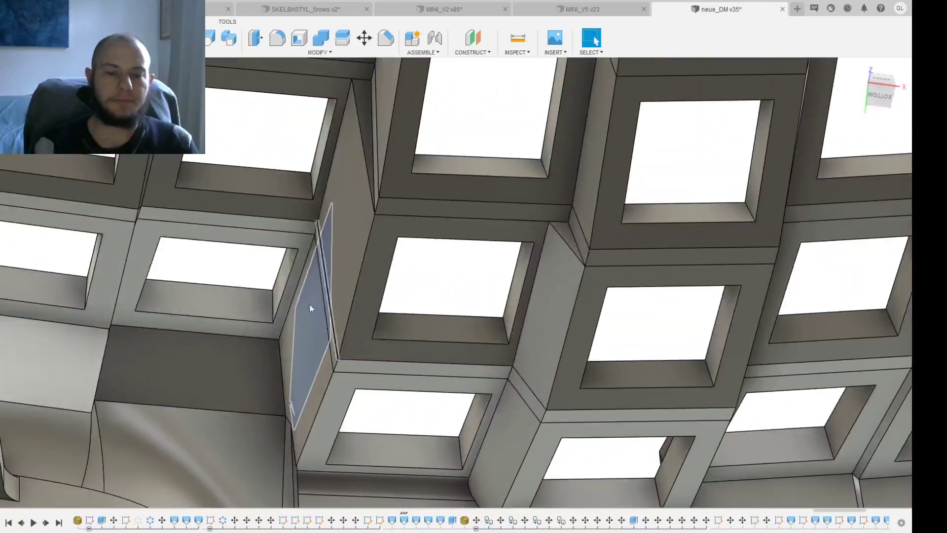
Step: Examine the column walls from the case's underside near the screw mounts and select the neighbouring wall face
shift+middle_drag(417, 316, 912, 517)
scroll(882, 502, down, 2)
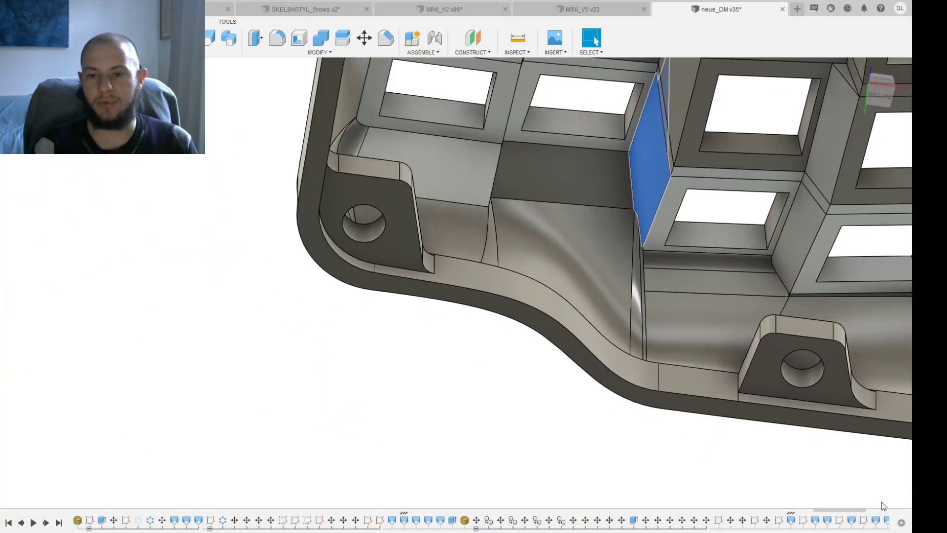
middle_drag(727, 165, 597, 274)
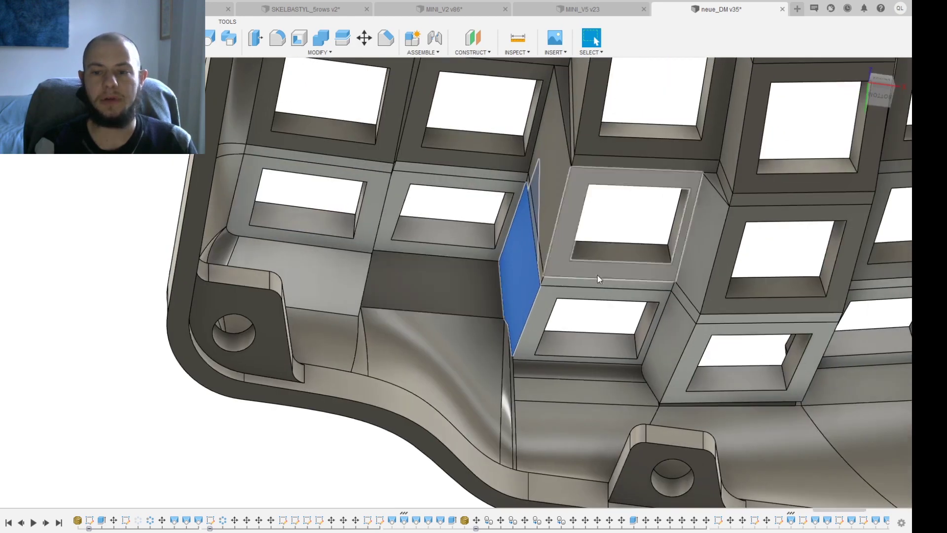
click(661, 330)
shift+middle_drag(448, 288, 486, 295)
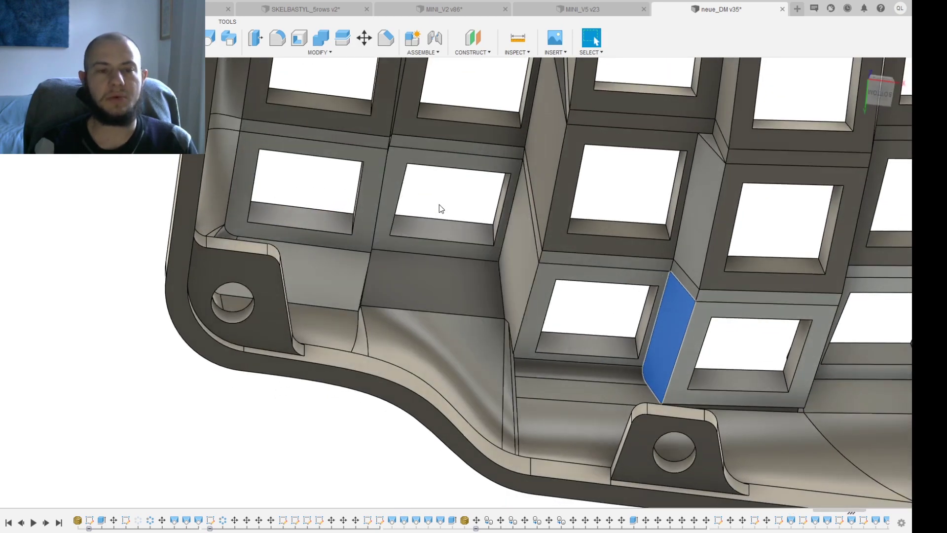
Step: Return to the main case design, select the stepped wall face between two columns, examine it from the back and clear the selection
click(612, 10)
click(207, 2)
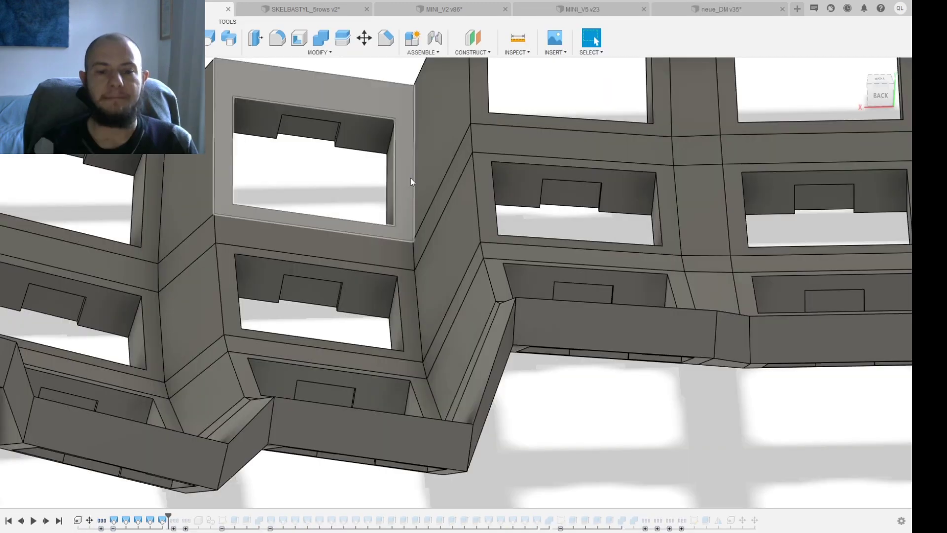
shift+middle_drag(410, 178, 526, 401)
click(490, 347)
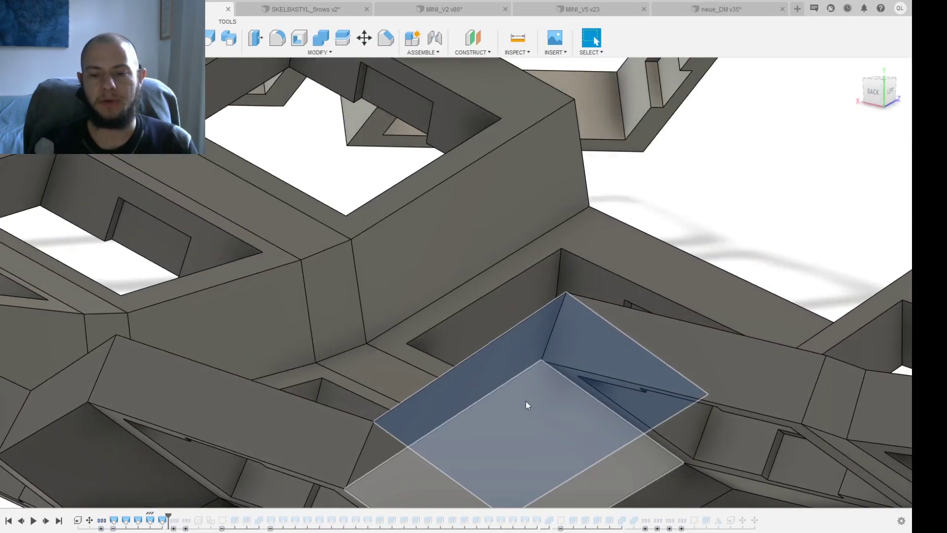
click(526, 401)
shift+middle_drag(541, 309, 603, 304)
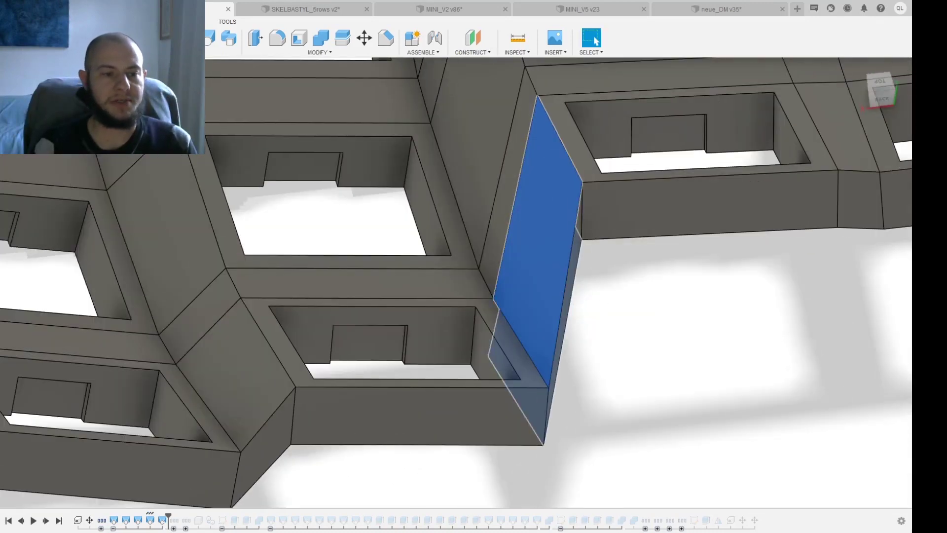
key(Escape)
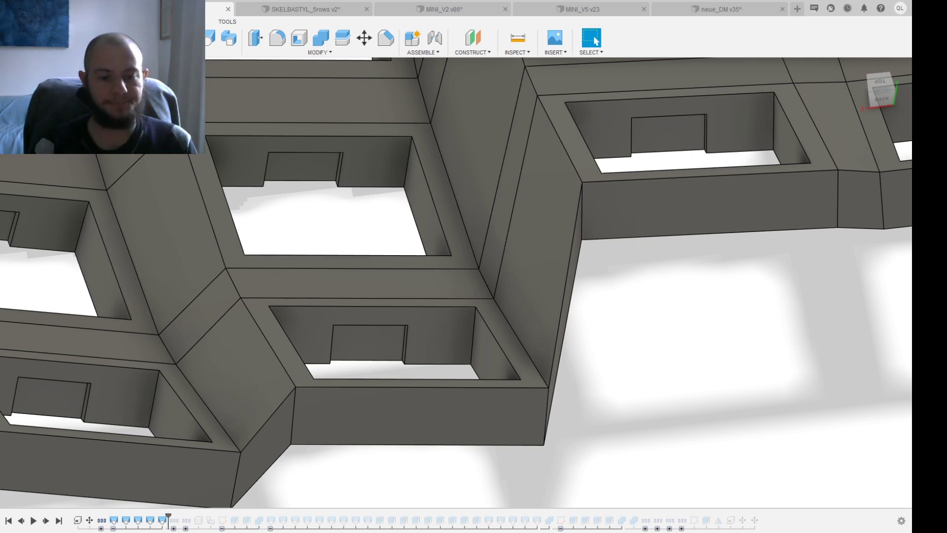
Step: Advance the history to the outward extensions of the key plate and examine the enlarged plate from above, the back and the left
drag(168, 516, 191, 514)
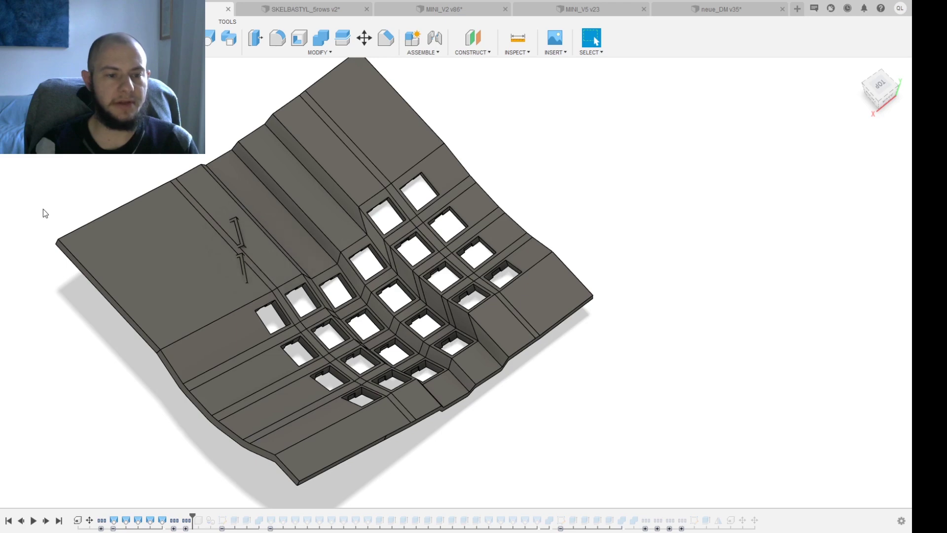
shift+middle_drag(44, 169, 393, 308)
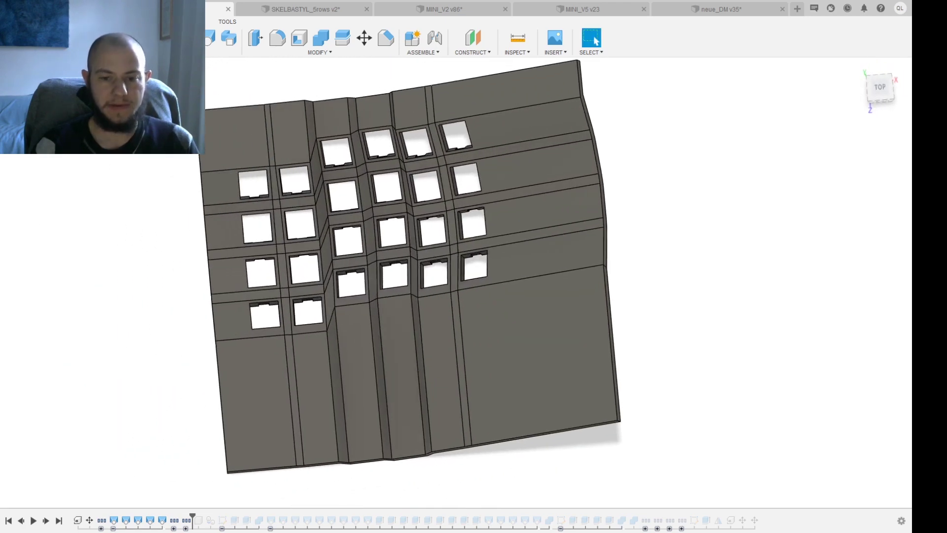
shift+middle_drag(525, 303, 575, 265)
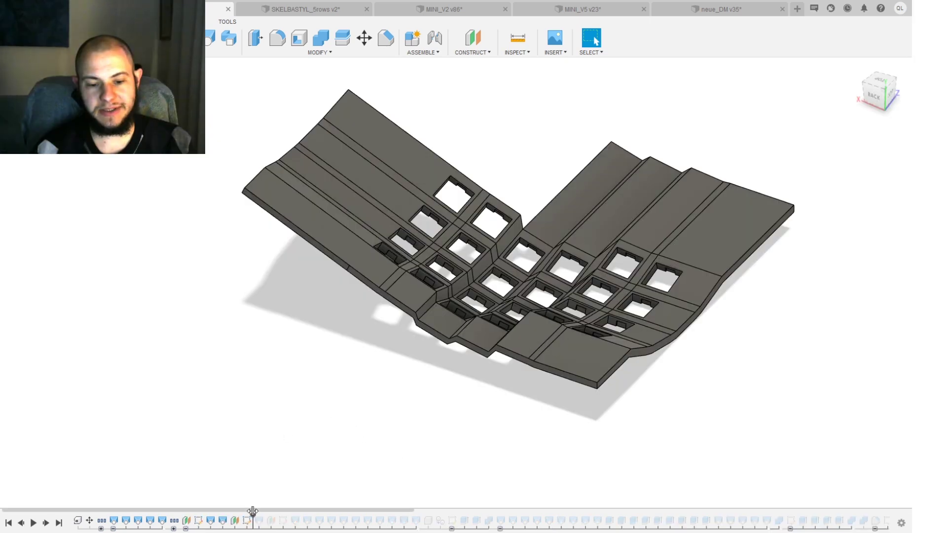
mouse_move(444, 444)
shift+middle_down()
mouse_move(421, 419)
mouse_move(389, 325)
shift+middle_up()
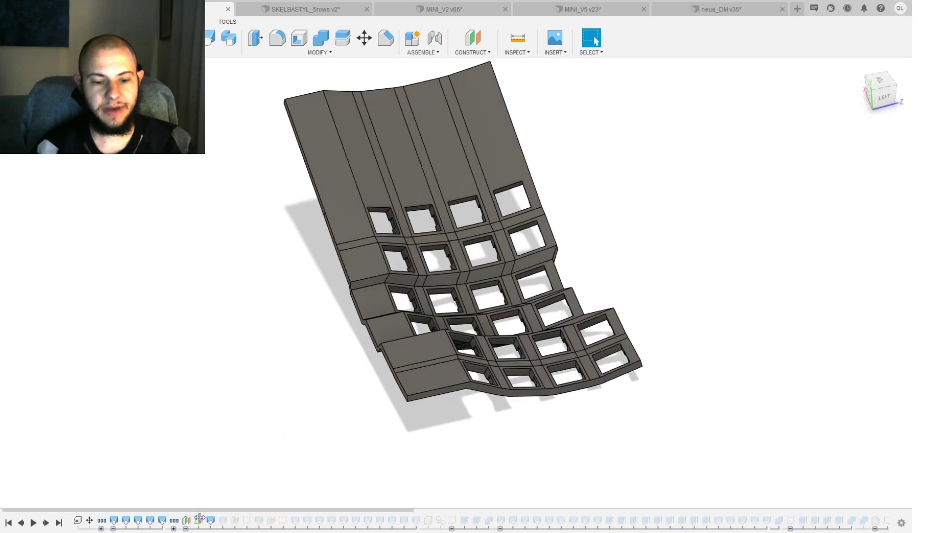
Step: Roll the history back to before the key plate's long rear extension and examine the plate from below and from the left
drag(200, 518, 203, 516)
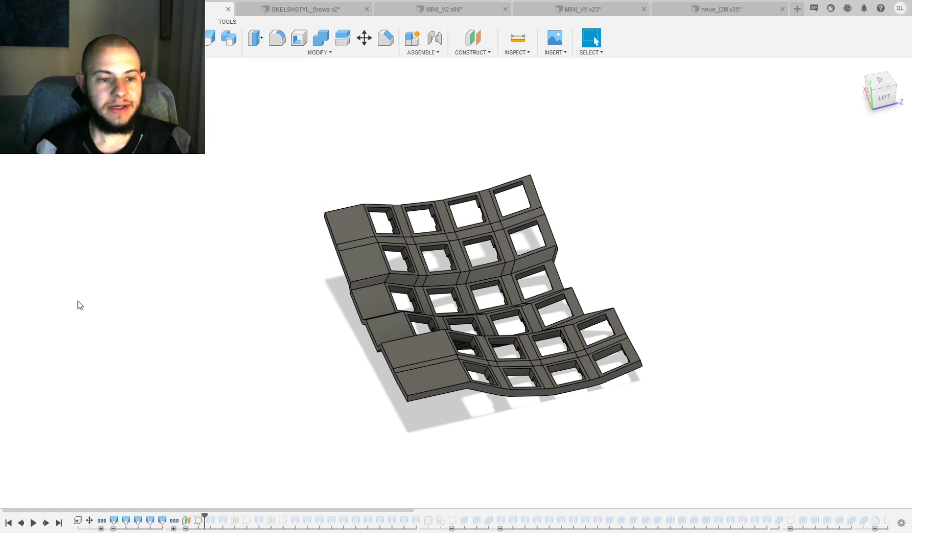
shift+middle_drag(203, 364, 223, 358)
scroll(316, 383, up, 3)
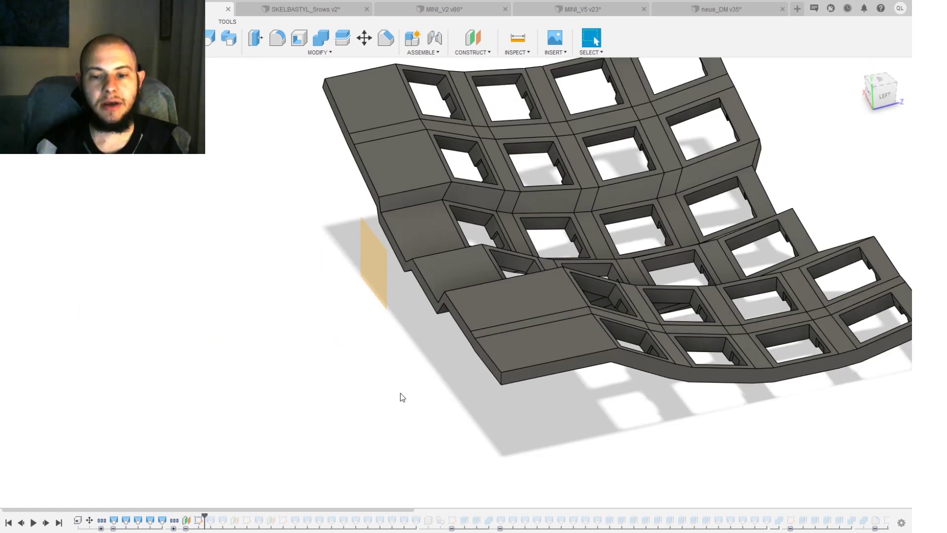
shift+middle_drag(402, 393, 304, 337)
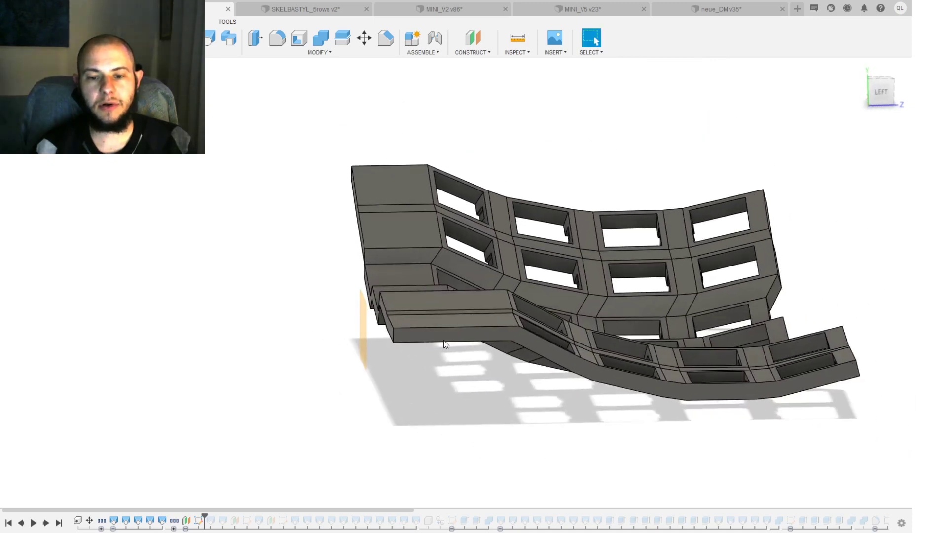
shift+middle_drag(446, 344, 473, 244)
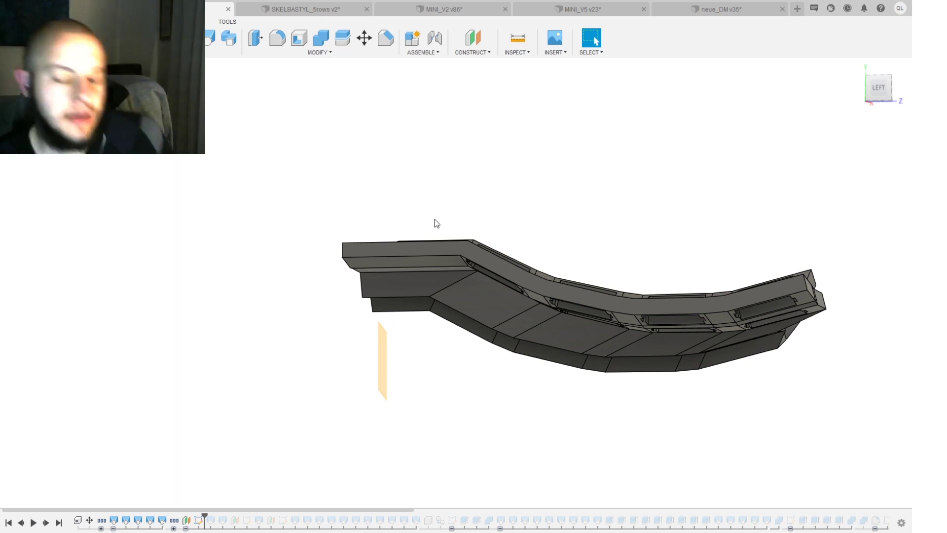
shift+middle_drag(413, 204, 425, 232)
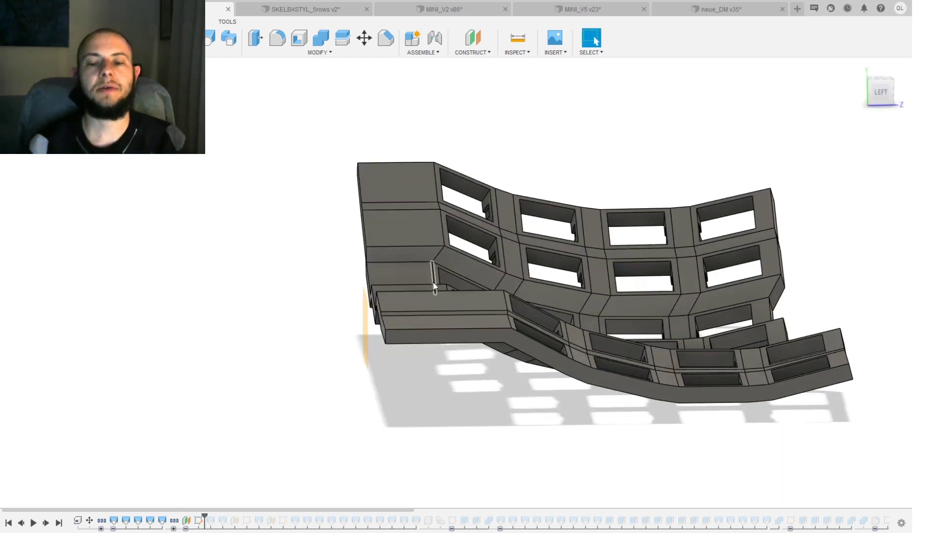
click(879, 89)
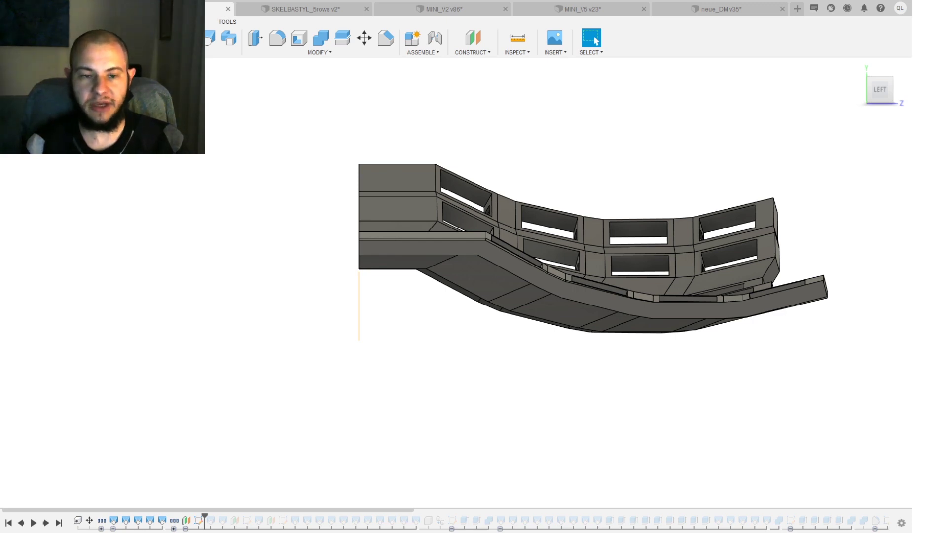
Step: Select the edge profile sketch in the history and examine the stepped profile from the back, the right and above
click(200, 520)
click(219, 441)
mouse_move(219, 441)
shift+middle_down()
mouse_move(258, 450)
mouse_move(181, 472)
shift+middle_up()
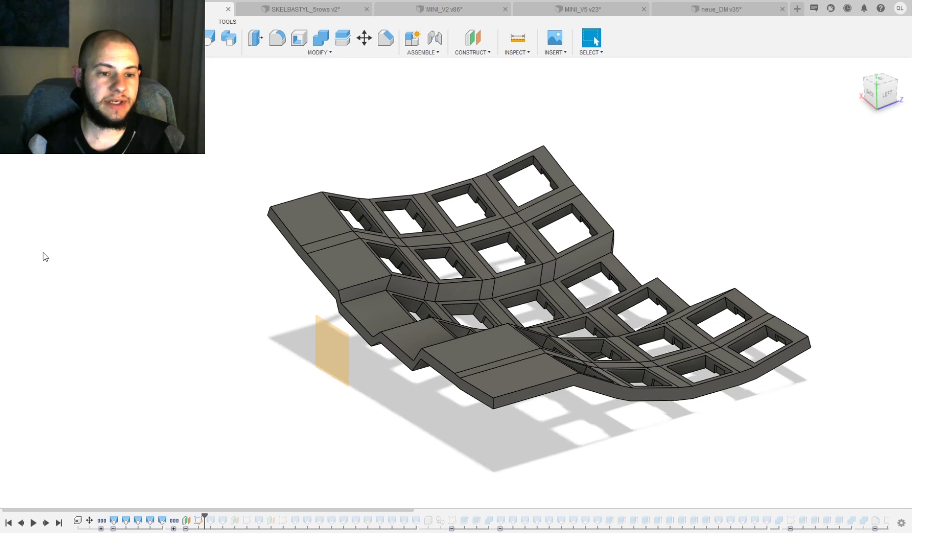
mouse_move(186, 282)
shift+middle_down()
mouse_move(220, 285)
mouse_move(238, 269)
shift+middle_up()
scroll(279, 273, up, 3)
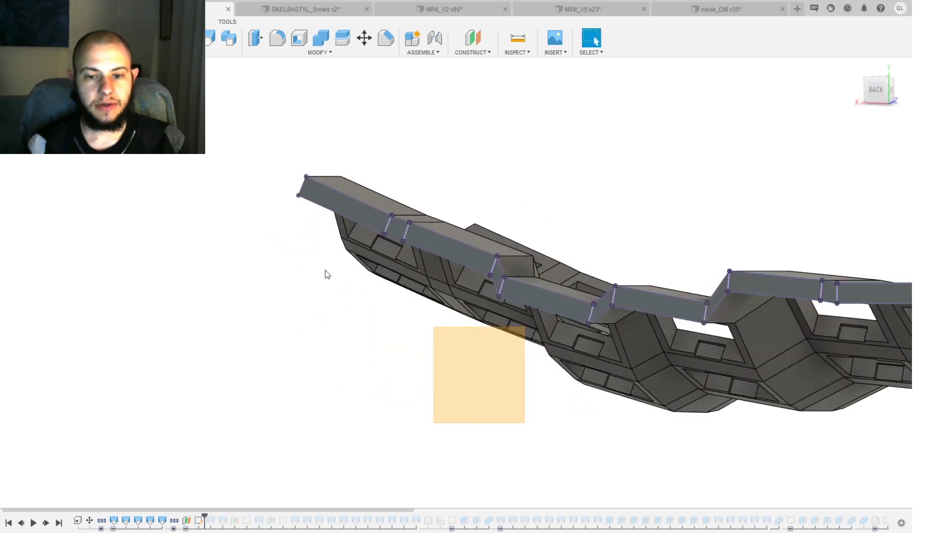
shift+middle_drag(324, 272, 281, 330)
shift+middle_drag(321, 391, 346, 336)
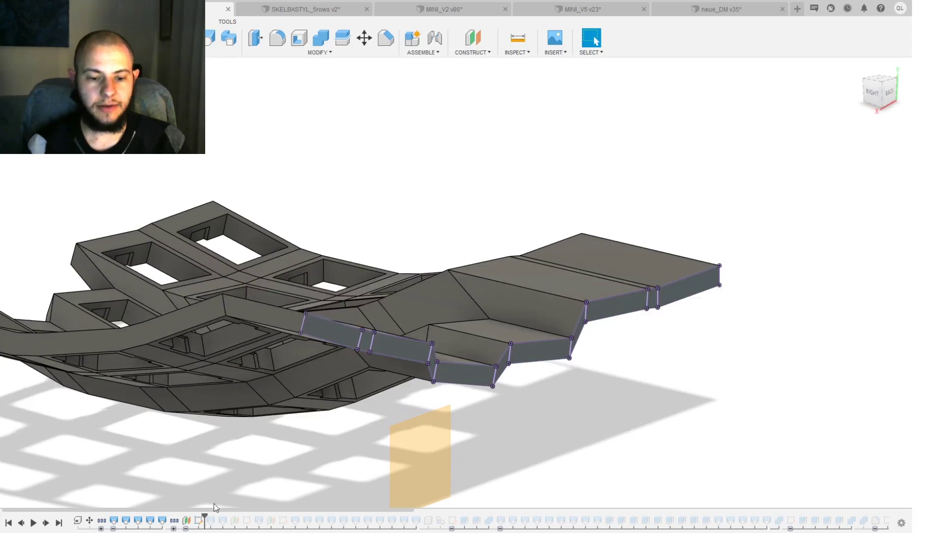
shift+middle_drag(265, 313, 291, 302)
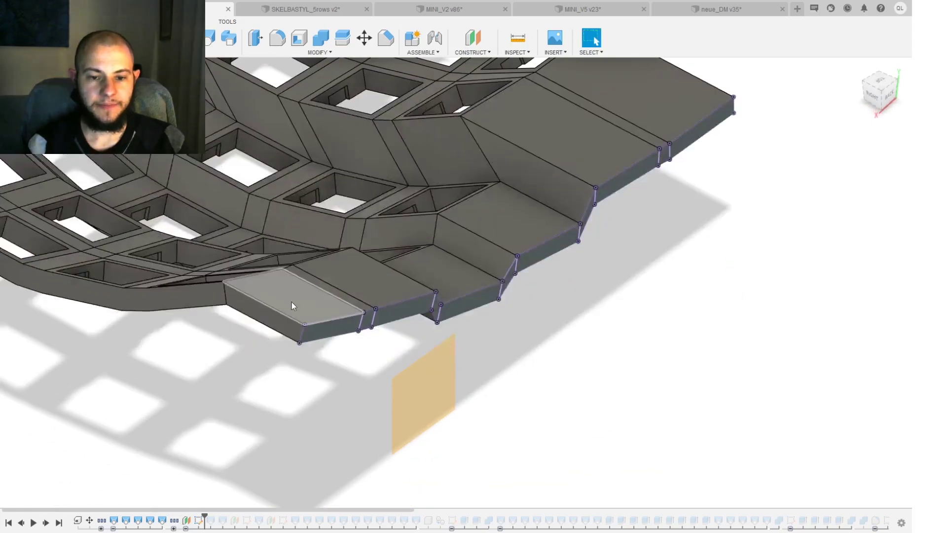
Step: Expand the grouped extension features in the history, roll back to the stepped profile sketch and compare it with the key plate from the back
click(174, 529)
drag(363, 515, 200, 515)
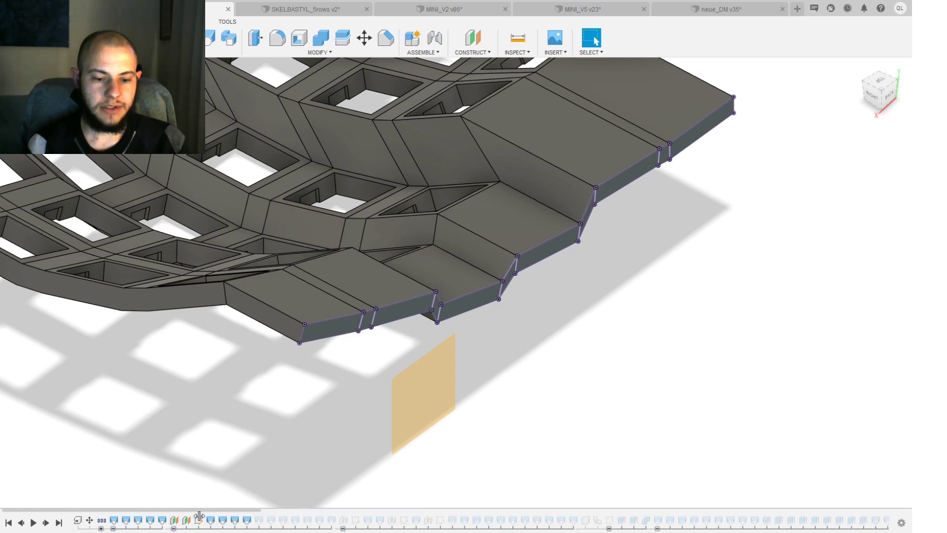
shift+middle_drag(271, 397, 244, 390)
click(880, 95)
middle_drag(489, 312, 403, 359)
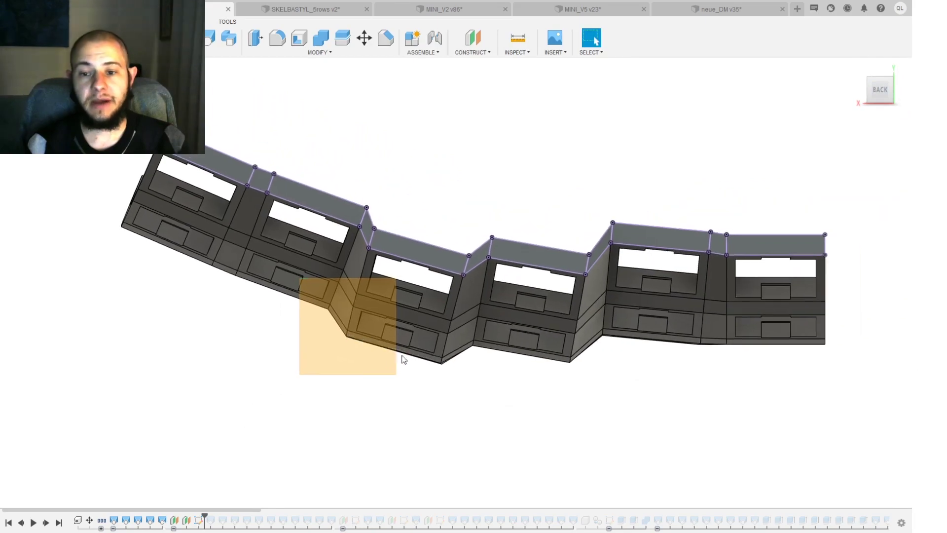
shift+middle_drag(408, 198, 340, 286)
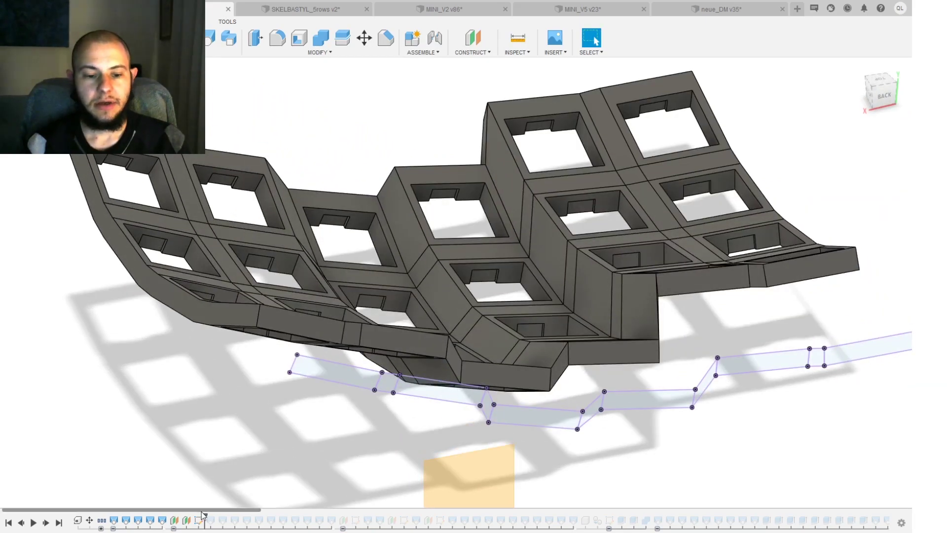
Step: Advance the history through the extrusions that extend the columns to the rear profile and fill the gaps between them
drag(205, 515, 252, 515)
shift+middle_drag(263, 512, 281, 500)
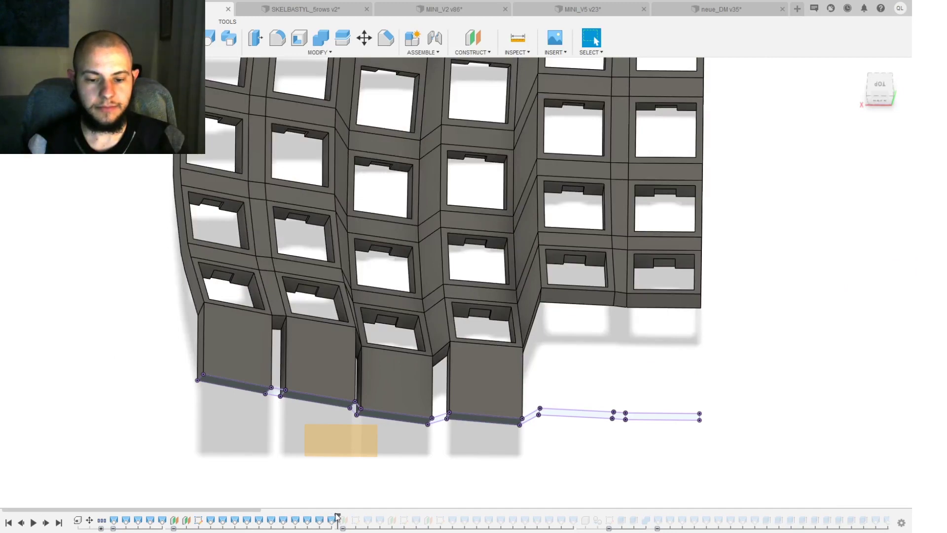
drag(336, 516, 350, 515)
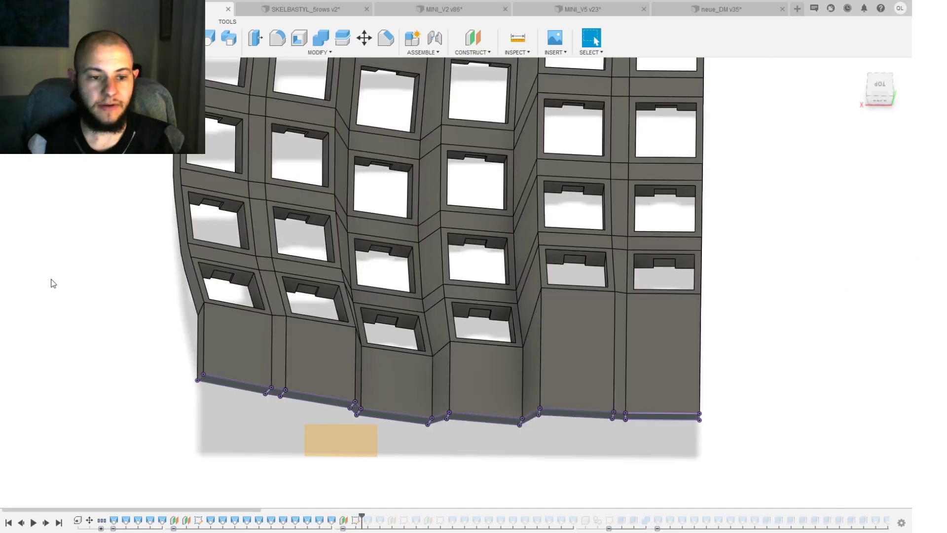
Step: Examine the tilted construction plane and its curved side profile beside the key plate from the front, clearing the plane selection
shift+middle_drag(89, 283, 414, 235)
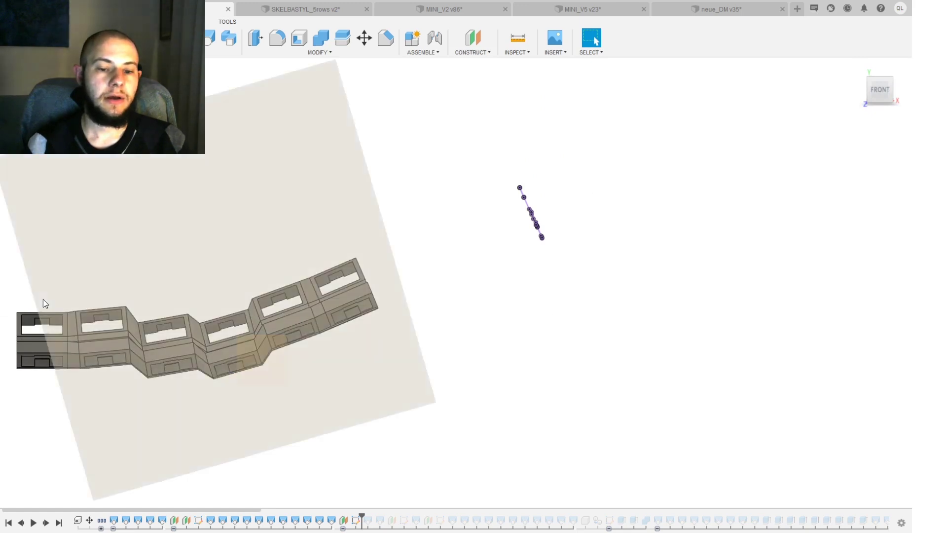
click(44, 295)
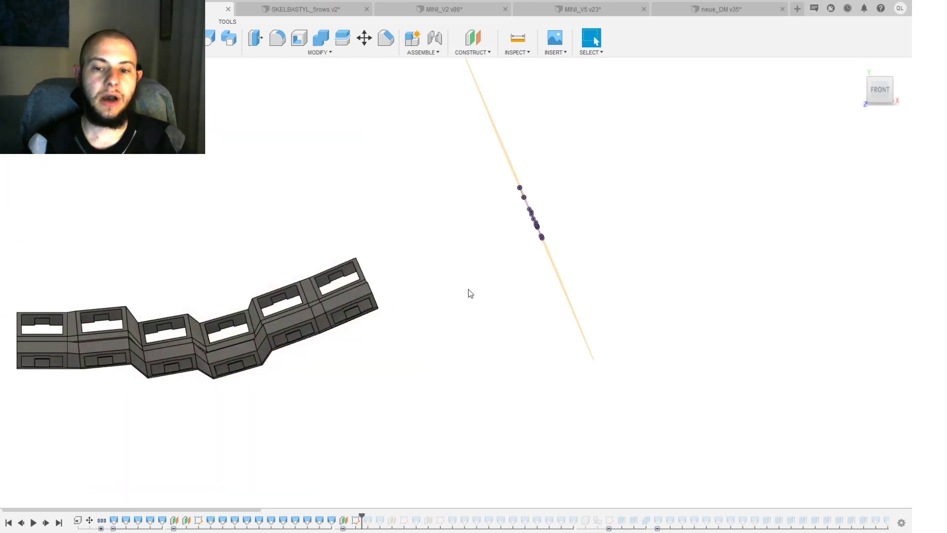
mouse_move(471, 293)
shift+middle_down()
mouse_move(449, 268)
mouse_move(440, 276)
shift+middle_up()
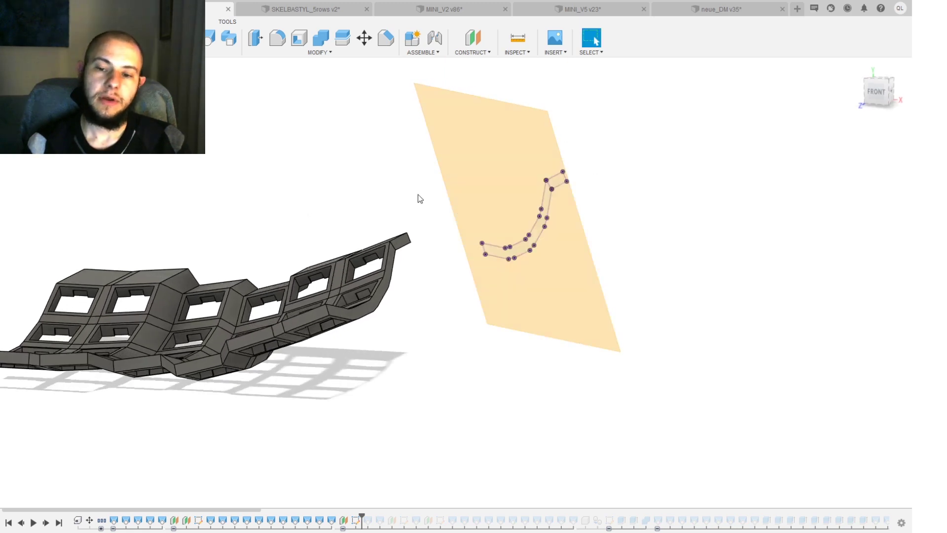
shift+middle_drag(793, 132, 452, 265)
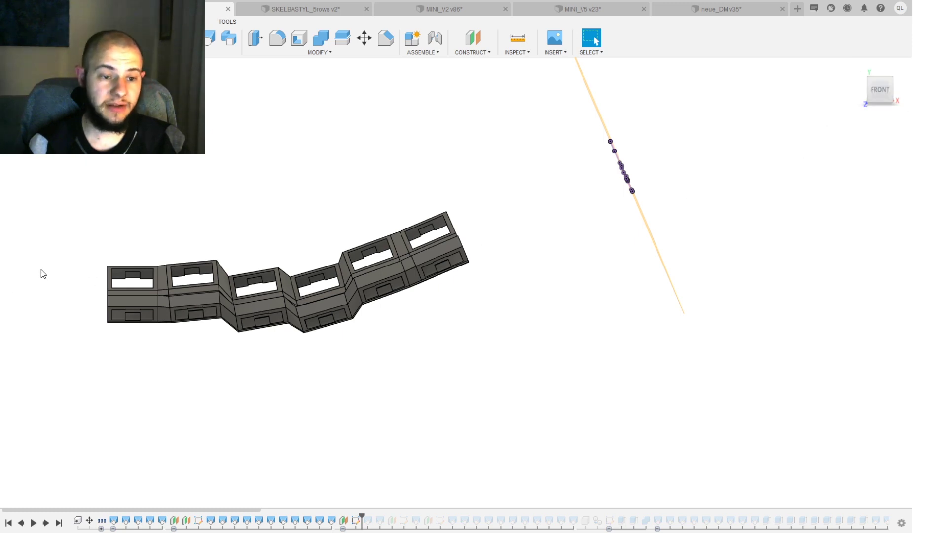
mouse_move(160, 324)
shift+middle_down()
mouse_move(441, 319)
mouse_move(417, 527)
shift+middle_up()
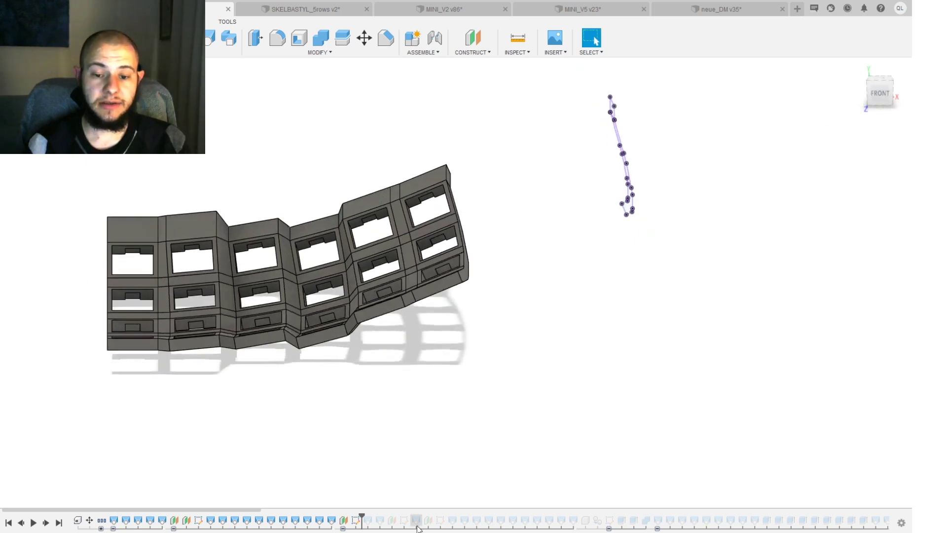
Step: Advance the history past the key plate's side extension to the tilted profile and examine it from above and the front
drag(377, 515, 386, 518)
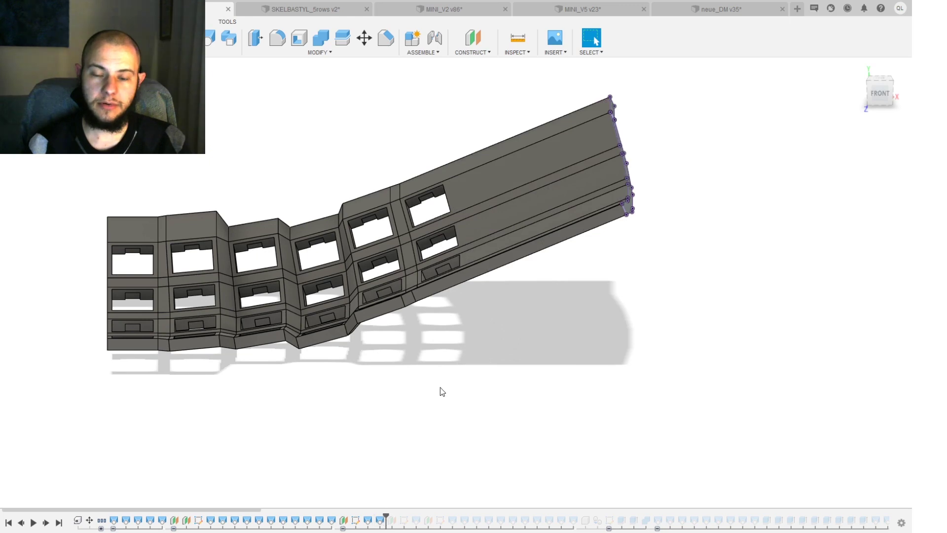
shift+middle_drag(440, 388, 489, 365)
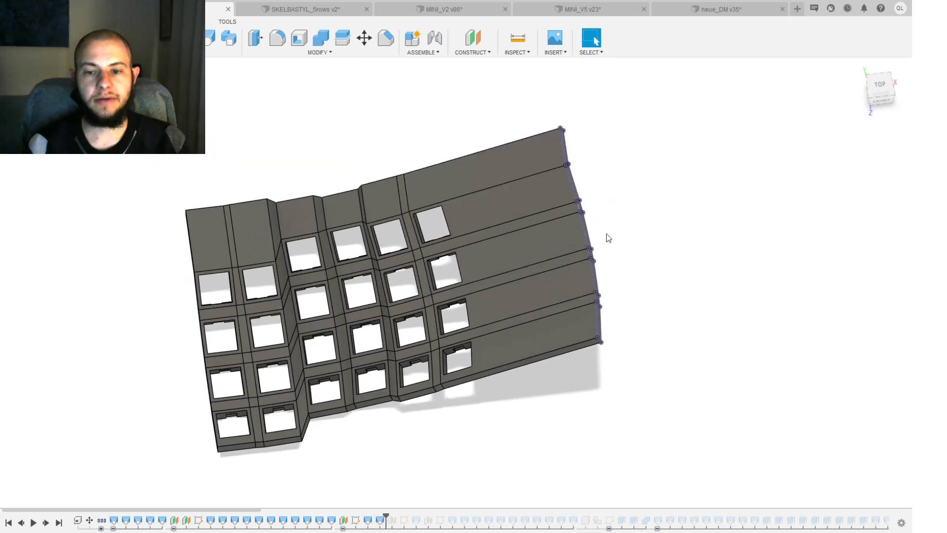
shift+middle_drag(606, 236, 645, 364)
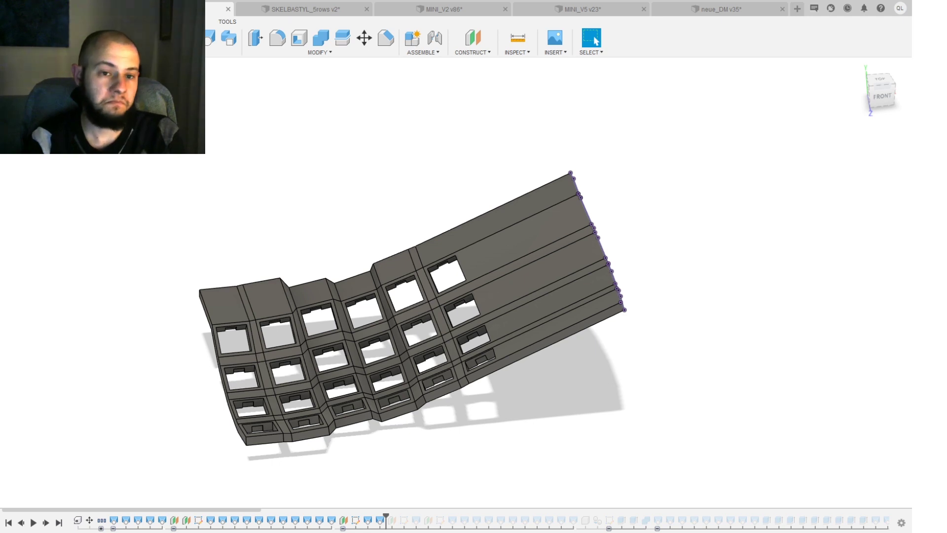
shift+middle_drag(533, 365, 469, 406)
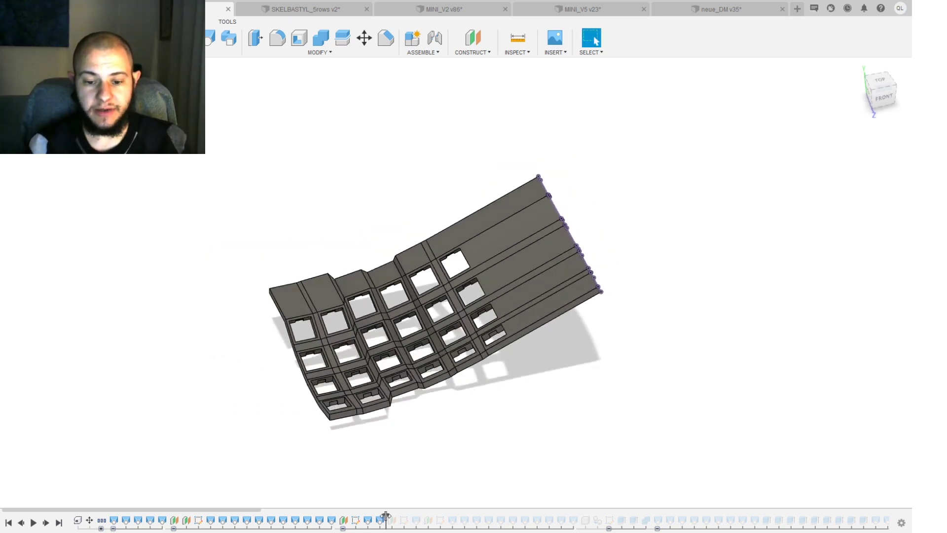
Step: Advance the history through the remaining extrusions so the key plate is extended on all sides
drag(386, 515, 576, 517)
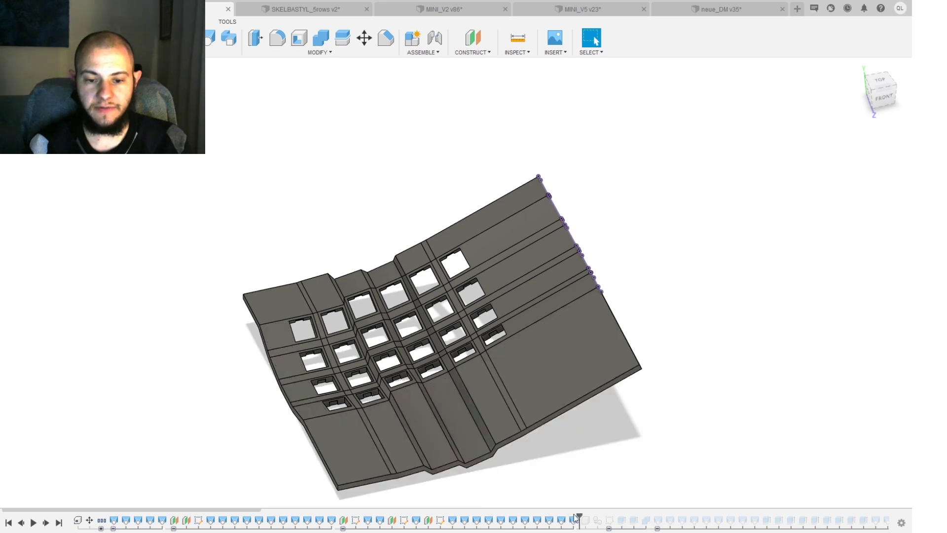
shift+middle_drag(572, 488, 543, 454)
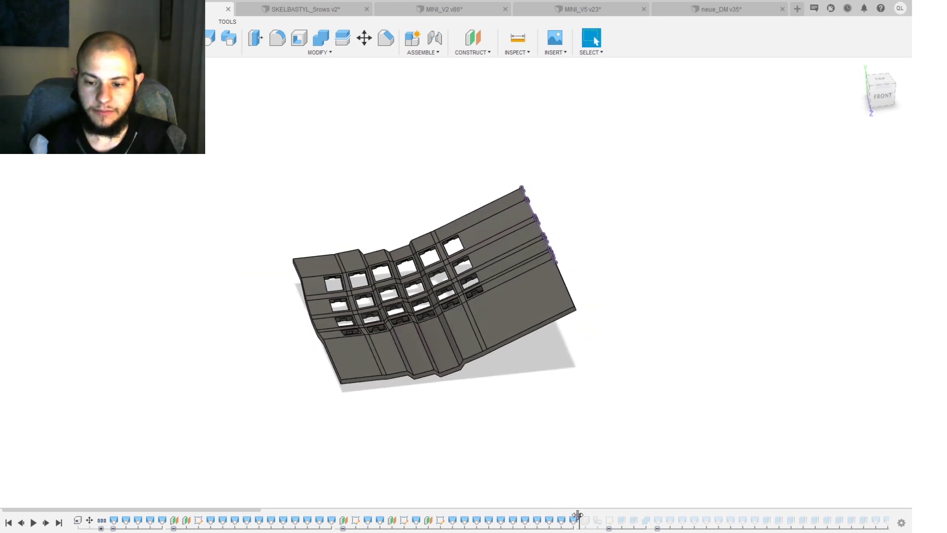
drag(577, 515, 640, 510)
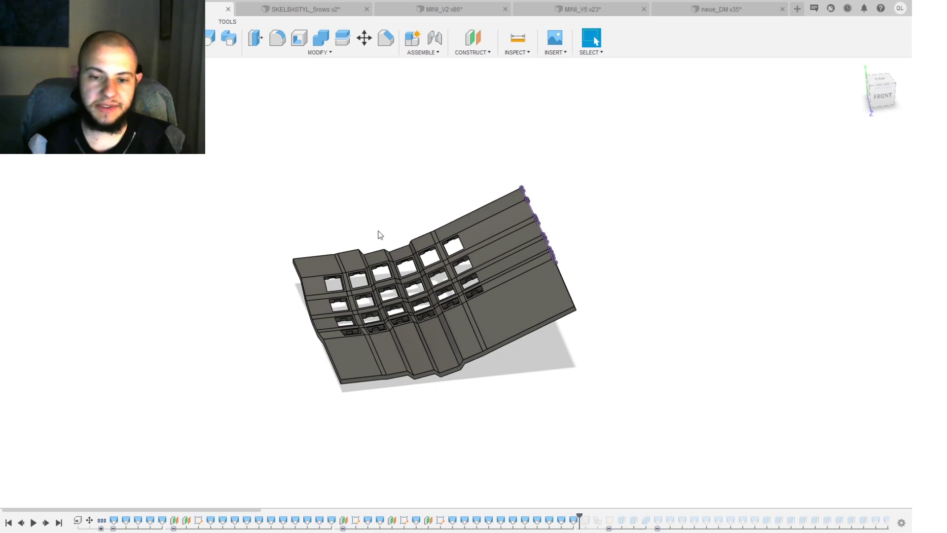
Step: Advance the history to the joined thumb cluster keys with their first extensions and hide the main key plate to isolate the cluster
drag(581, 510, 797, 516)
scroll(555, 430, up, 6)
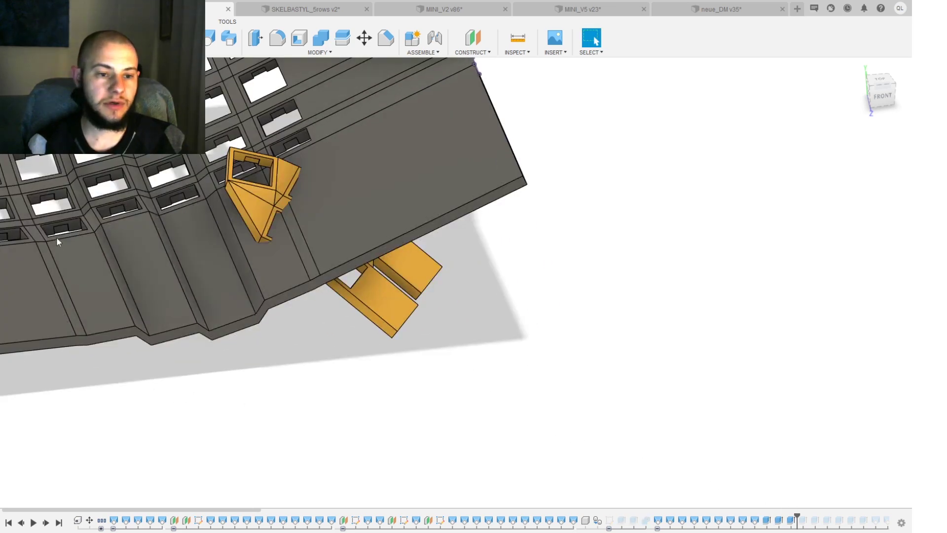
click(35, 147)
mouse_move(315, 315)
middle_down()
mouse_move(339, 390)
mouse_move(305, 392)
mouse_move(323, 384)
middle_up()
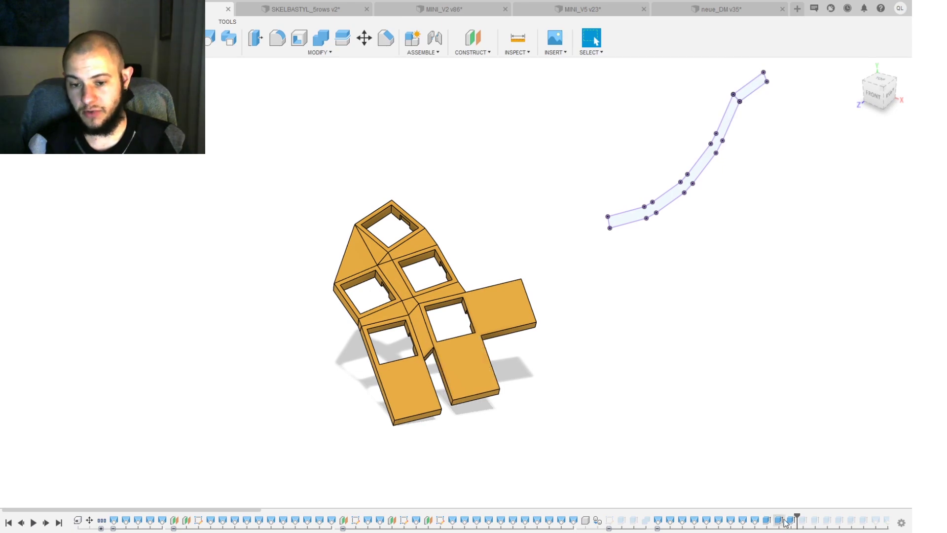
Step: Examine the thumb cluster's first extensions and advance the history through the extrusions that extend its outer edges
scroll(379, 257, up, 3)
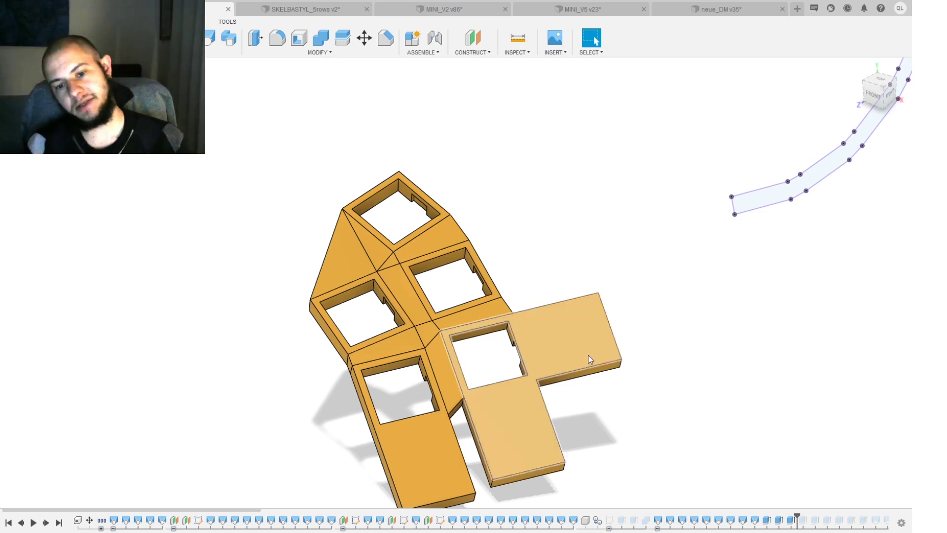
middle_drag(589, 354, 514, 278)
scroll(654, 522, down, 3)
drag(654, 522, 761, 522)
middle_drag(334, 261, 386, 274)
scroll(386, 274, down, 3)
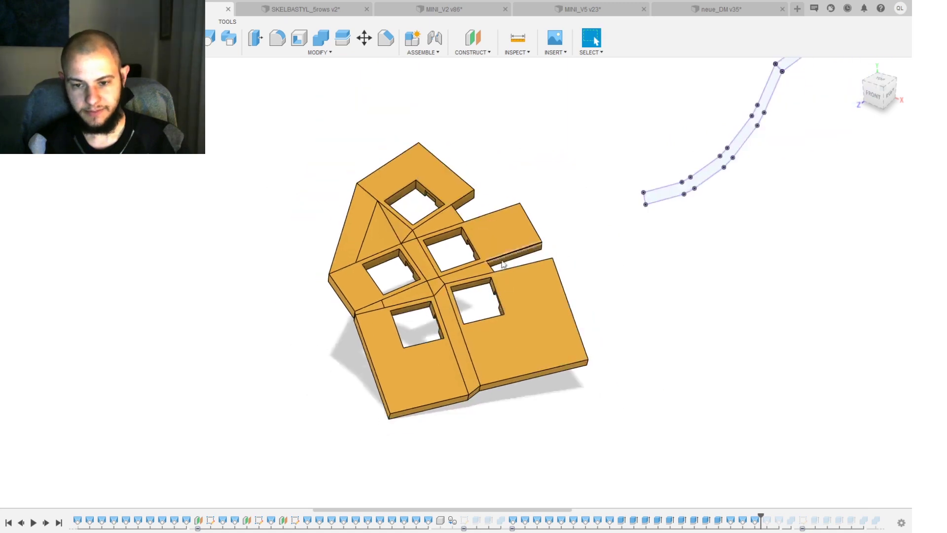
drag(761, 516, 793, 516)
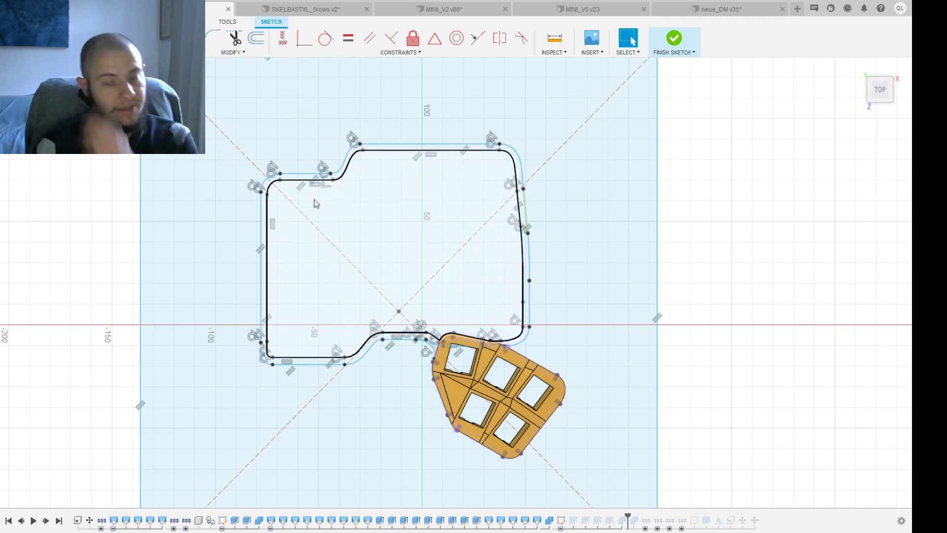
Step: Highlight the outer and inner loops of the case outline in the sketch to compare their paths
scroll(319, 173, up, 2)
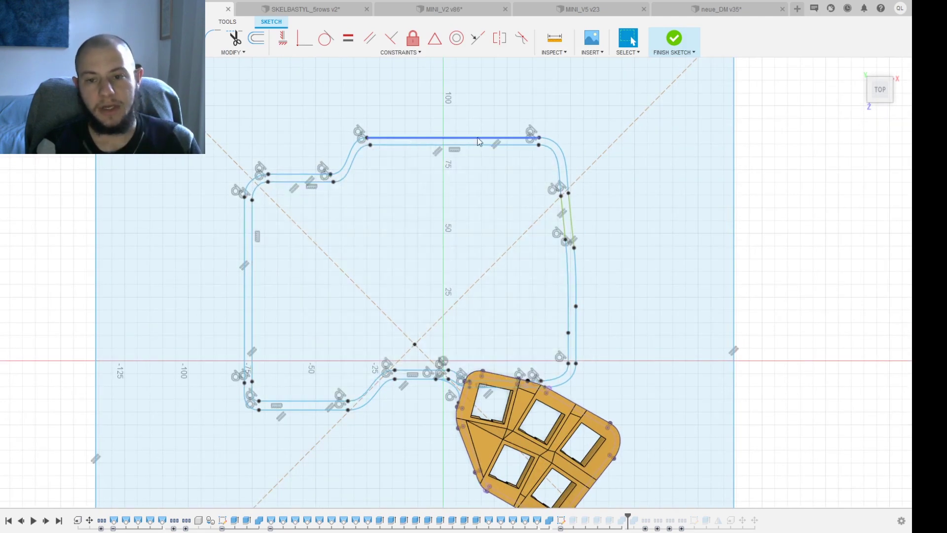
double_click(567, 157)
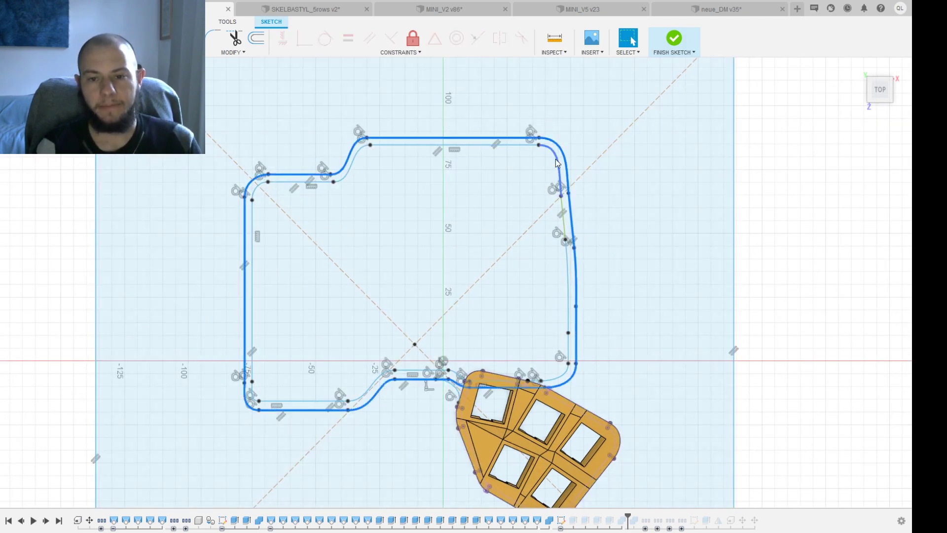
key(Escape)
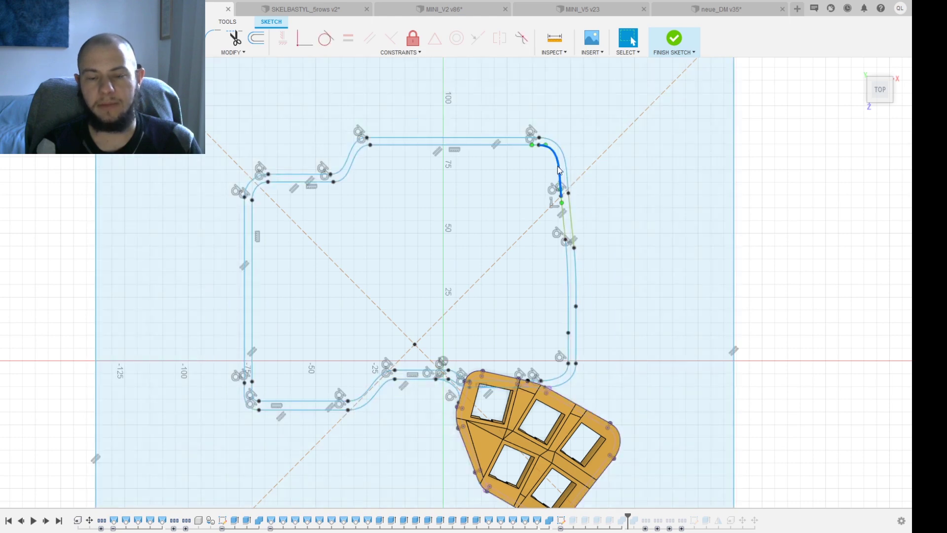
double_click(560, 164)
click(568, 168)
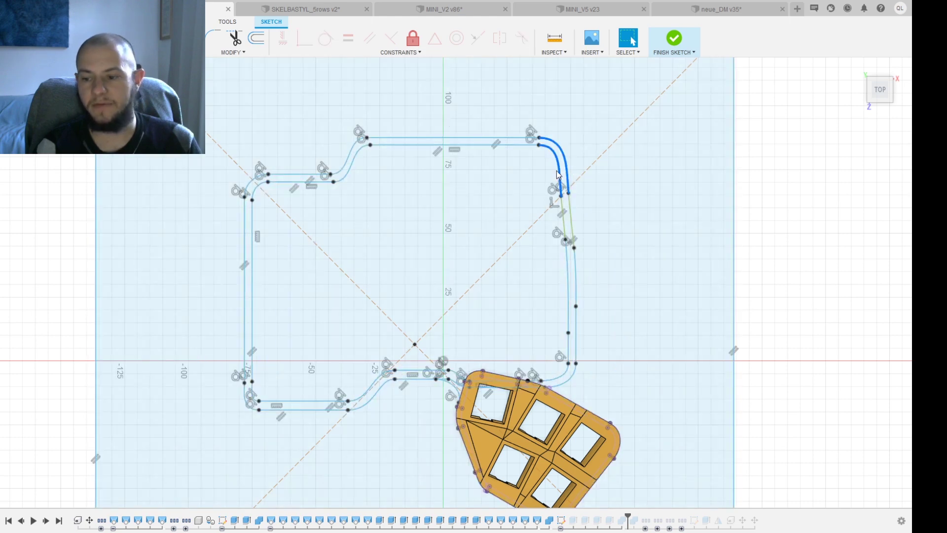
double_click(558, 172)
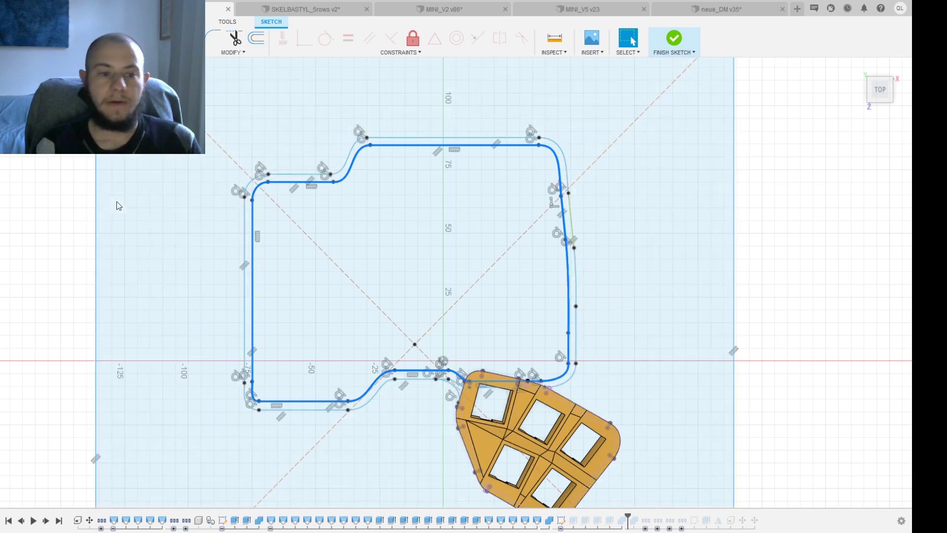
Step: Show the main key plate beneath the sketch and examine how the case outline runs around the key openings
click(31, 129)
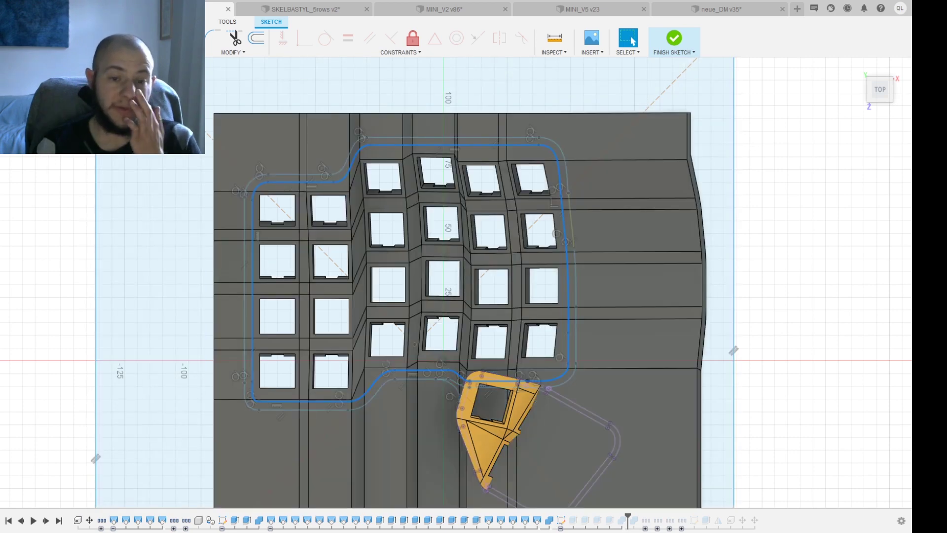
scroll(420, 180, up, 2)
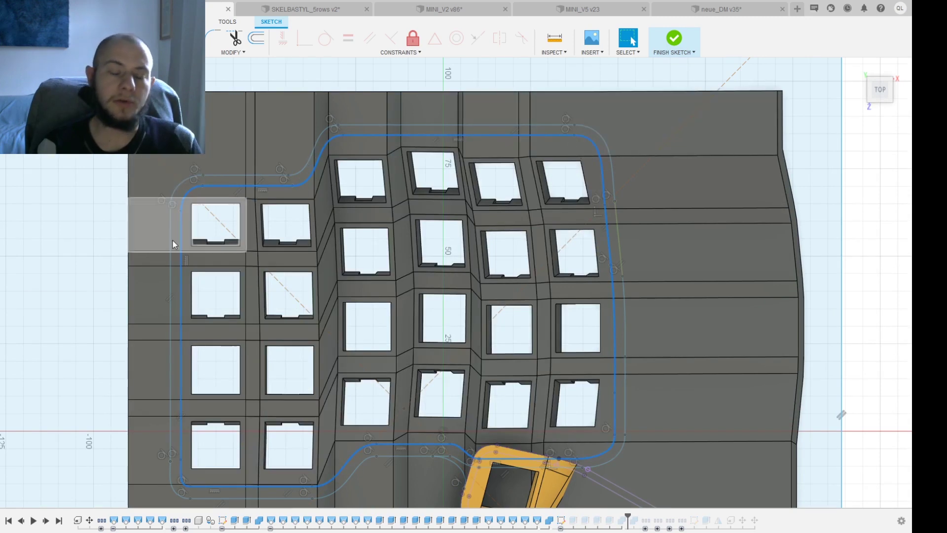
middle_drag(172, 239, 180, 191)
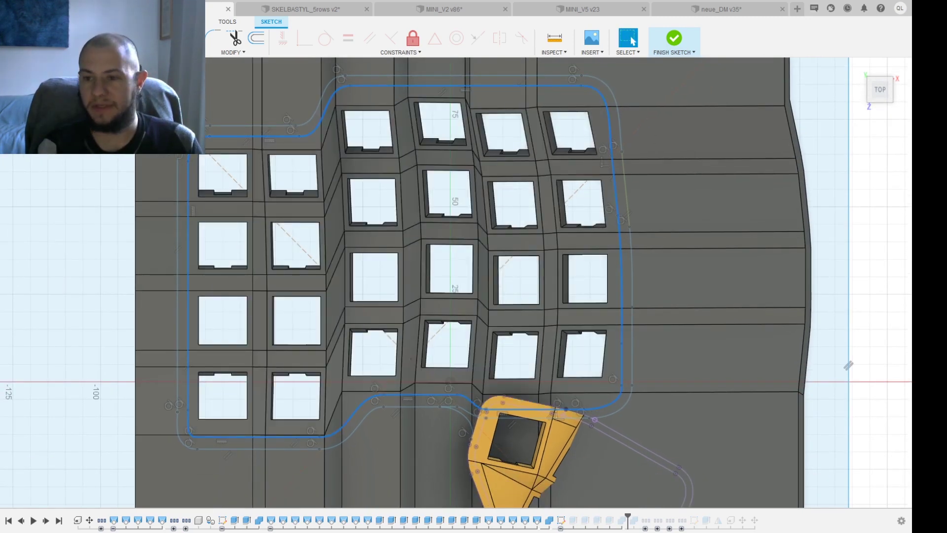
scroll(225, 143, up, 2)
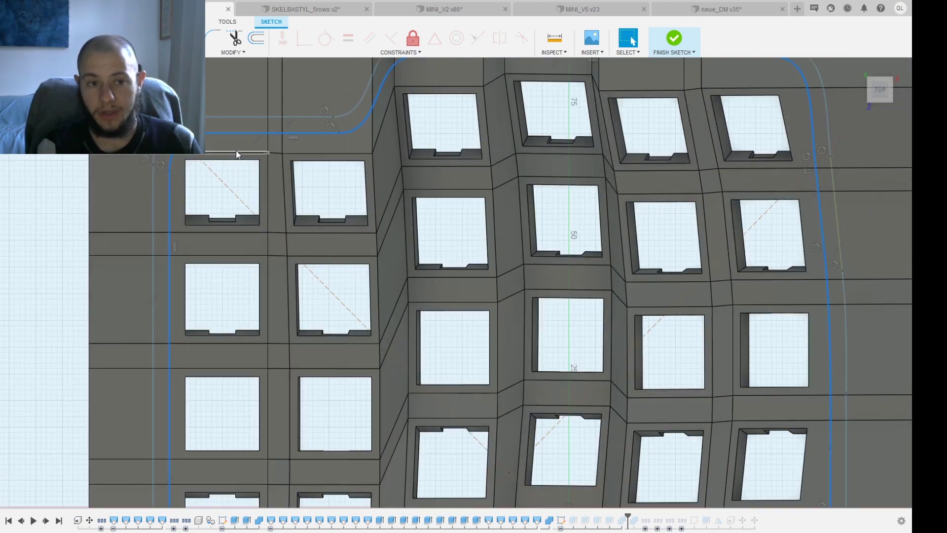
scroll(286, 215, down, 2)
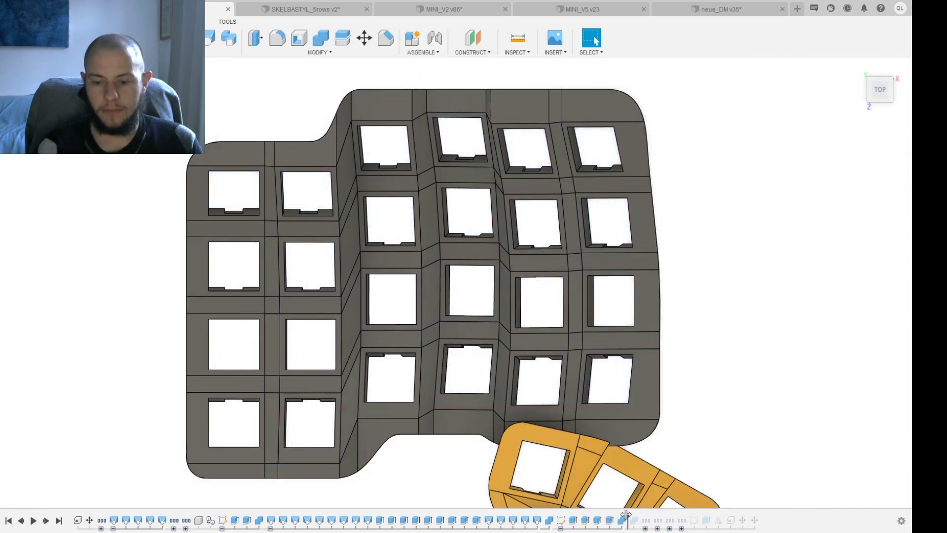
Step: Roll the history back before the outline trim, advance past it and inspect the trimming feature's setup
drag(640, 514, 592, 518)
key(shift+F5)
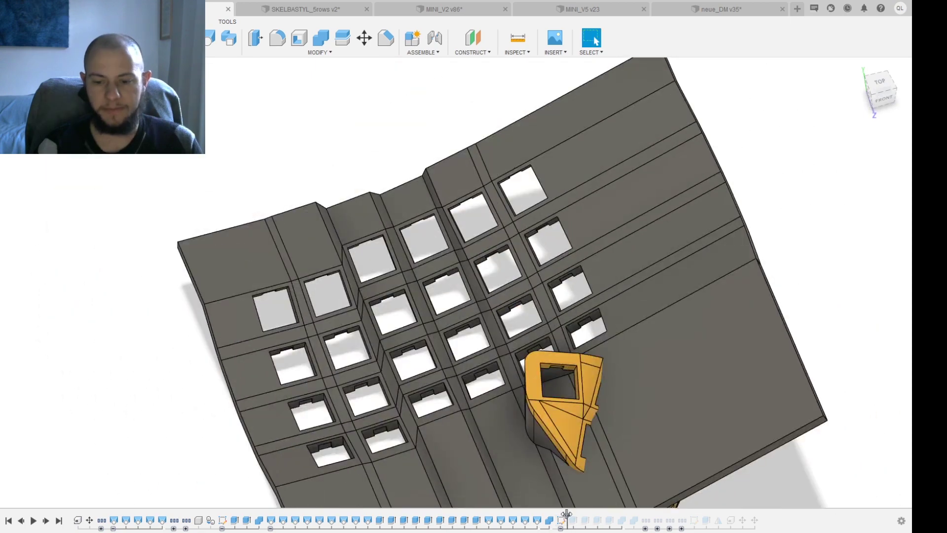
drag(567, 515, 580, 515)
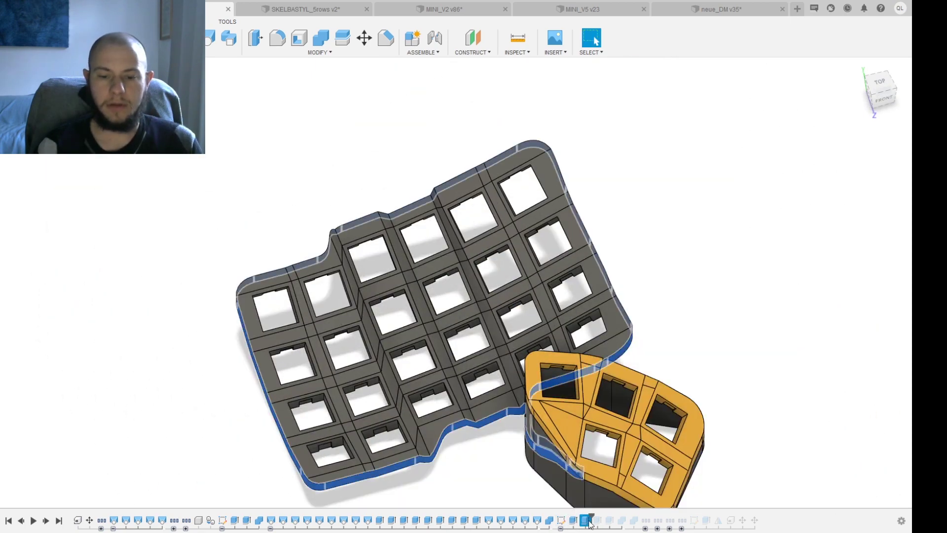
double_click(561, 521)
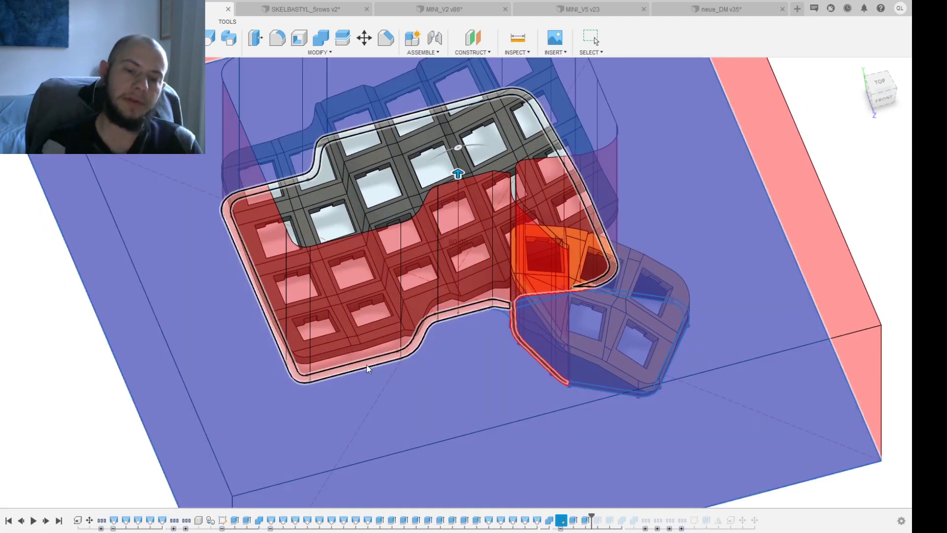
key(Return)
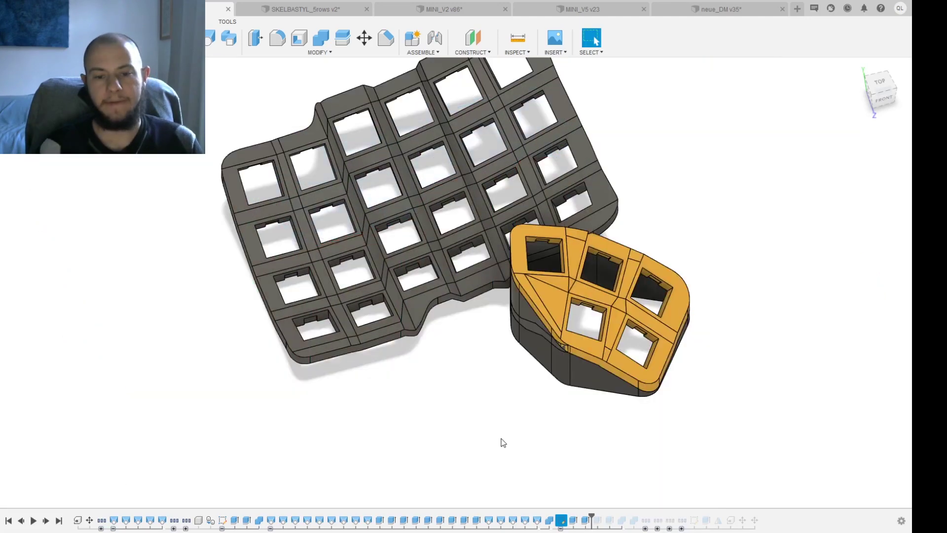
Step: Examine the trimmed key plate and thumb cluster from the top and at an angle
shift+middle_drag(503, 439, 814, 207)
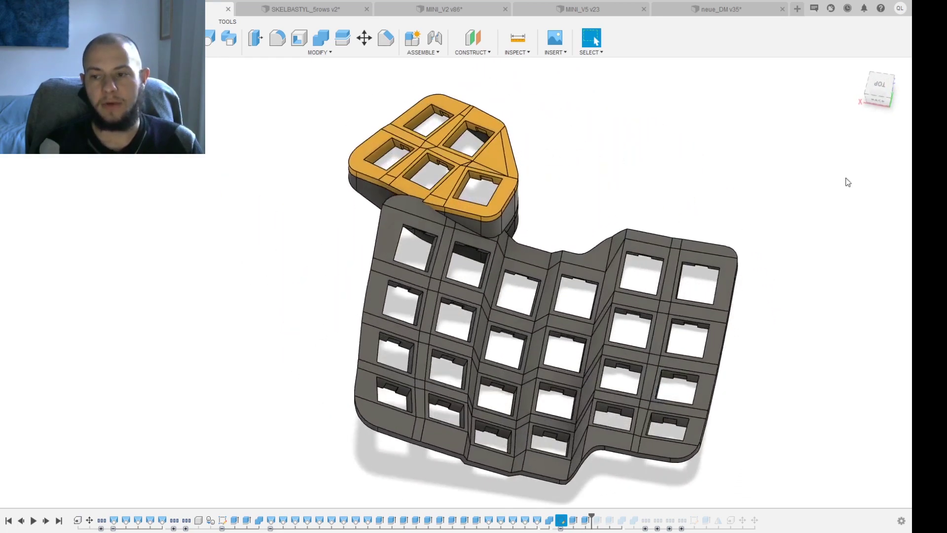
click(874, 92)
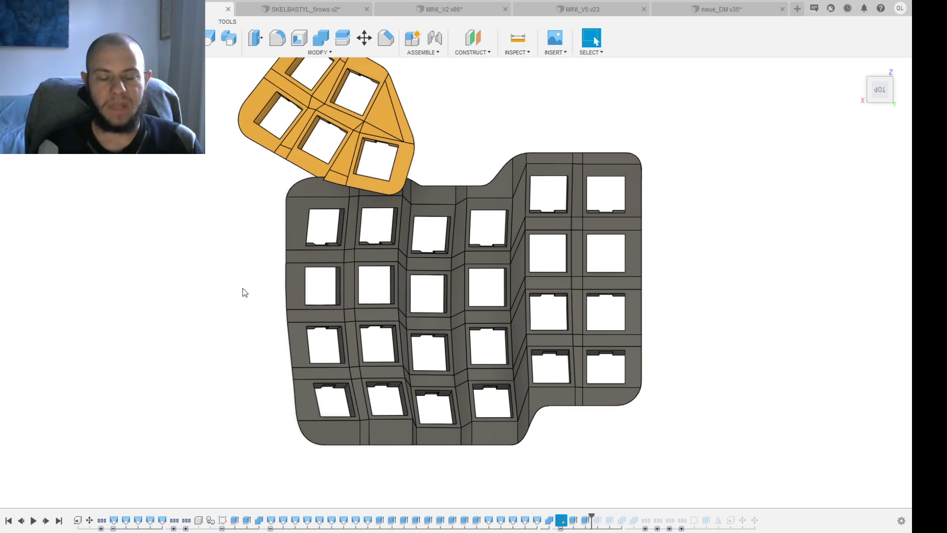
middle_drag(245, 293, 261, 367)
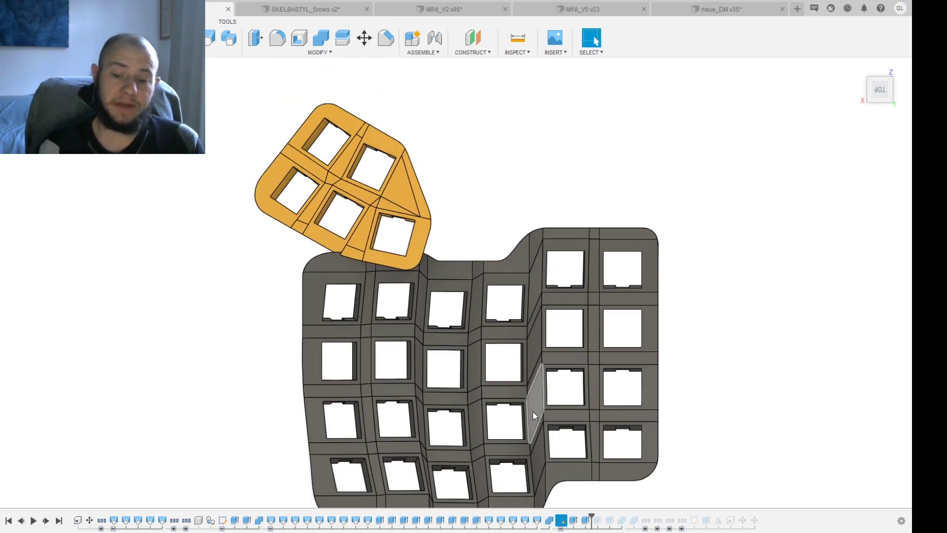
shift+middle_drag(533, 412, 581, 367)
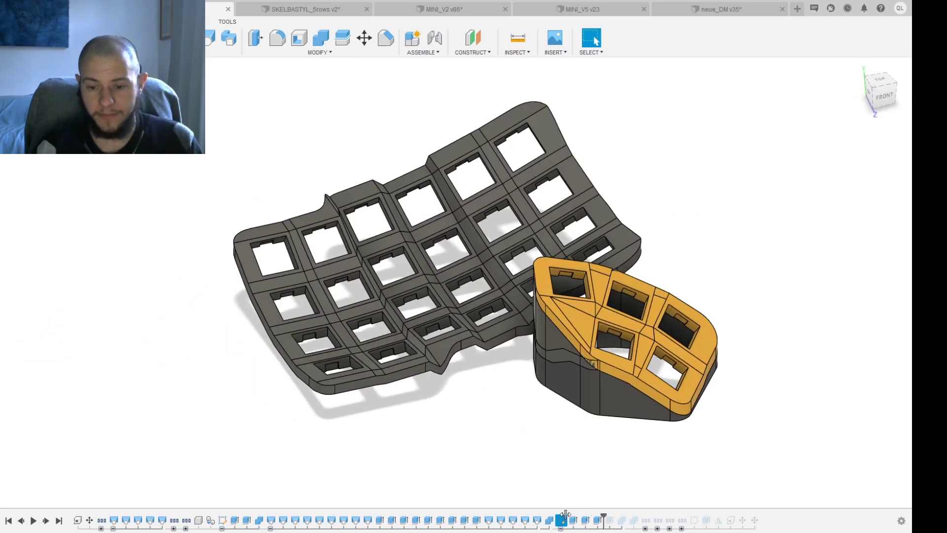
Step: Return the history to the untrimmed key plate, then advance it through the trim to the extruded case walls
drag(566, 515, 568, 516)
shift+middle_drag(633, 476, 566, 505)
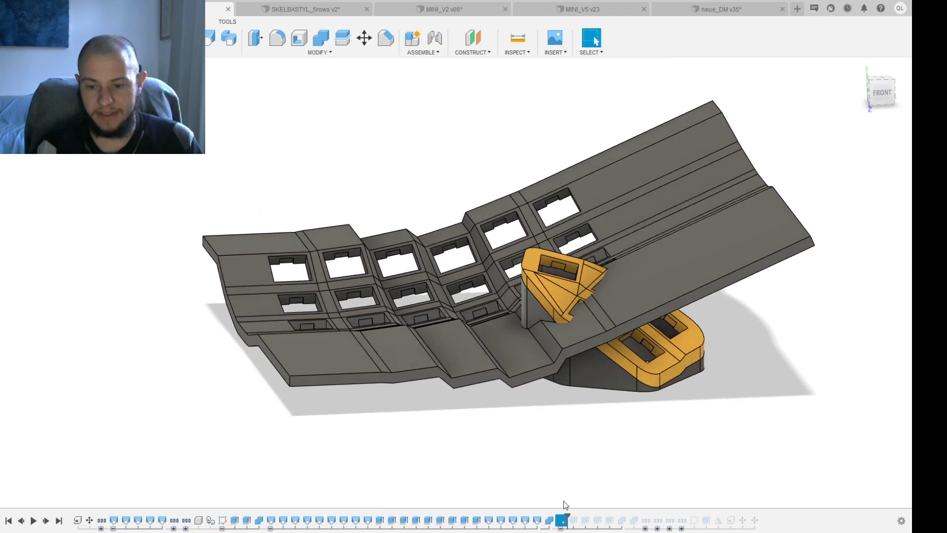
mouse_move(566, 516)
mouse_down()
mouse_move(628, 517)
mouse_move(592, 515)
mouse_move(616, 516)
mouse_up()
shift+middle_drag(441, 413, 476, 409)
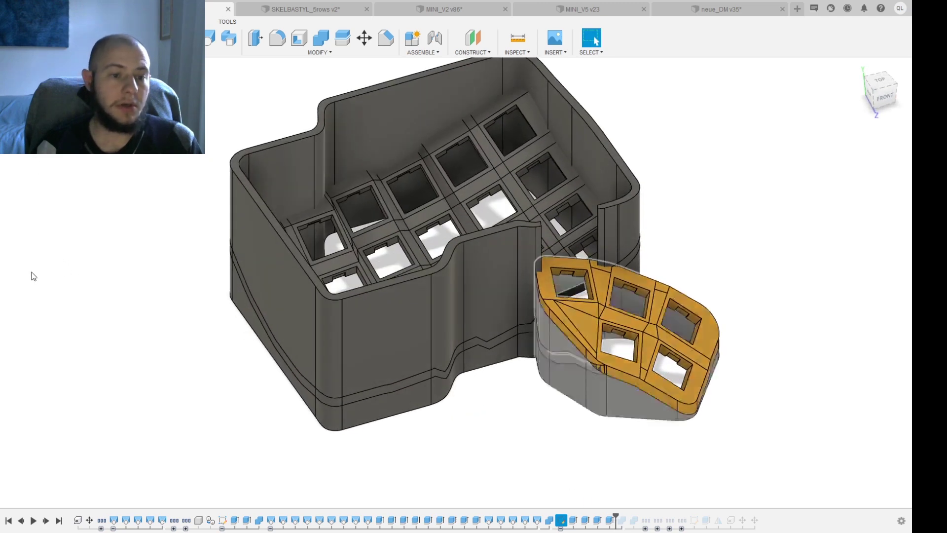
Step: Examine the outline sketch and the tall walls extruded from it around the key plate and thumb cluster
shift+middle_drag(57, 318, 141, 231)
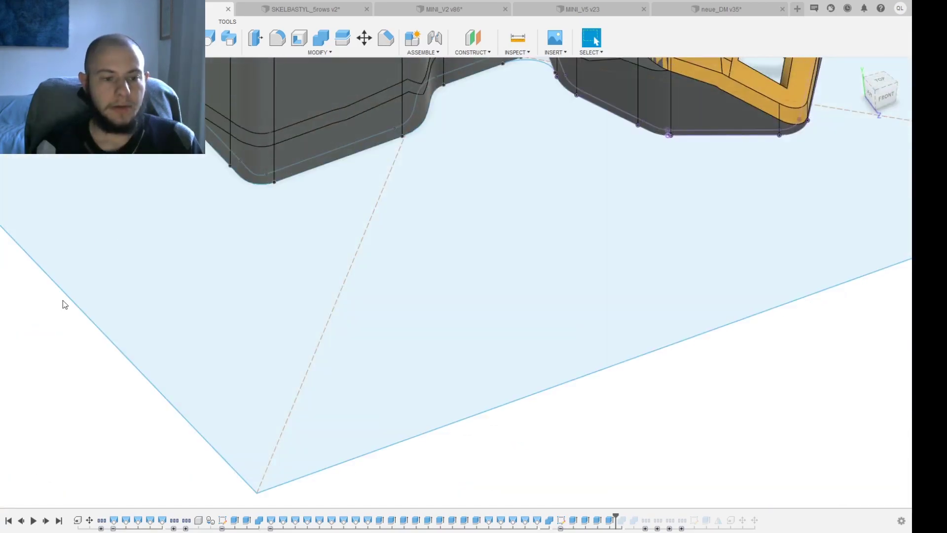
shift+middle_drag(63, 303, 470, 444)
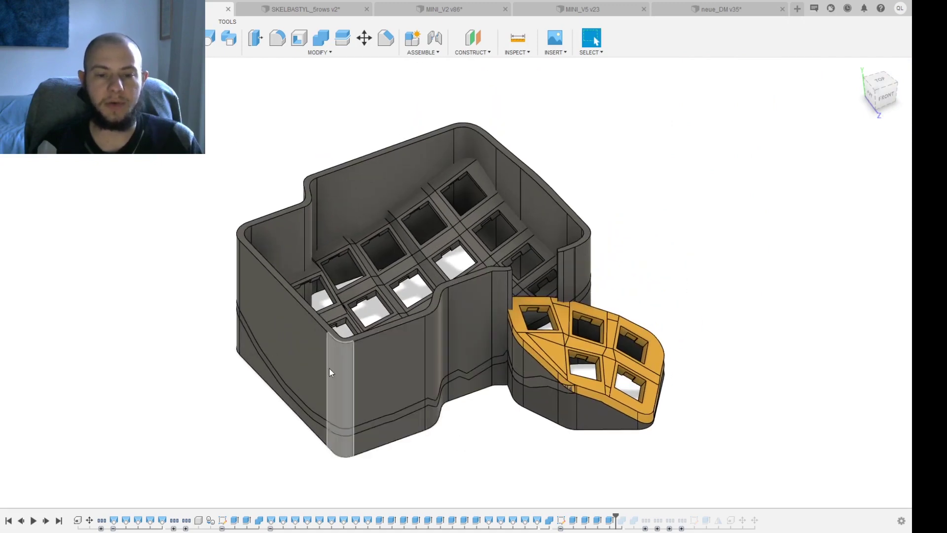
shift+middle_drag(330, 368, 241, 372)
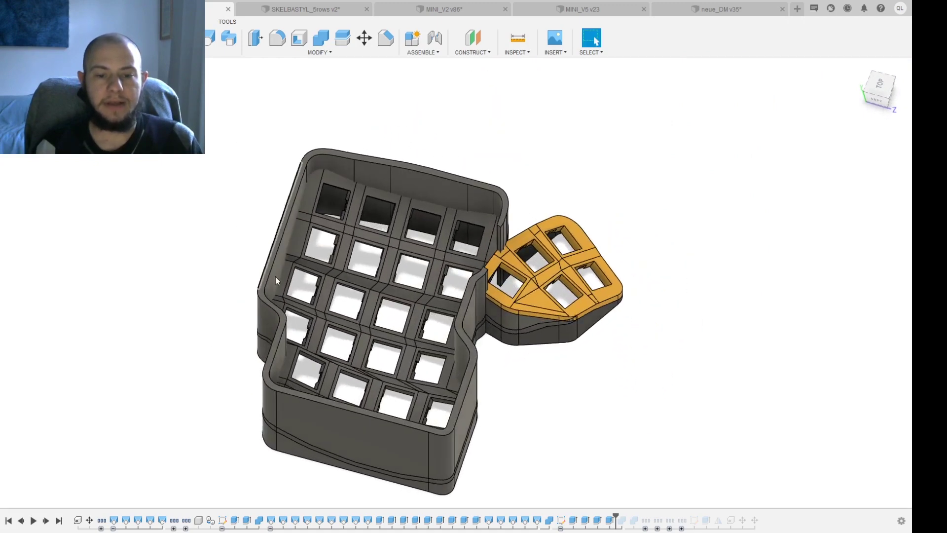
shift+middle_drag(507, 331, 376, 330)
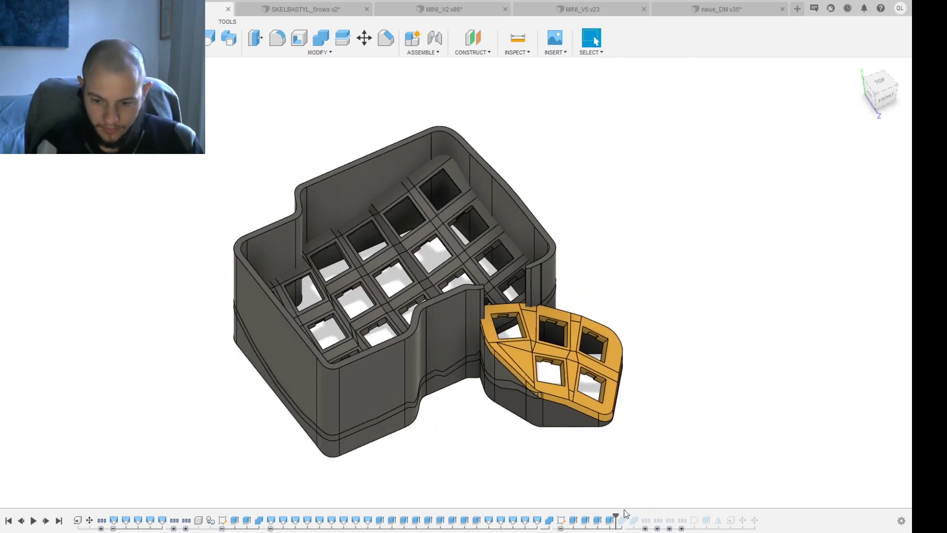
Step: Advance the history past the main wall's split, hide the excess upper wall and show the key plate
drag(624, 514, 627, 516)
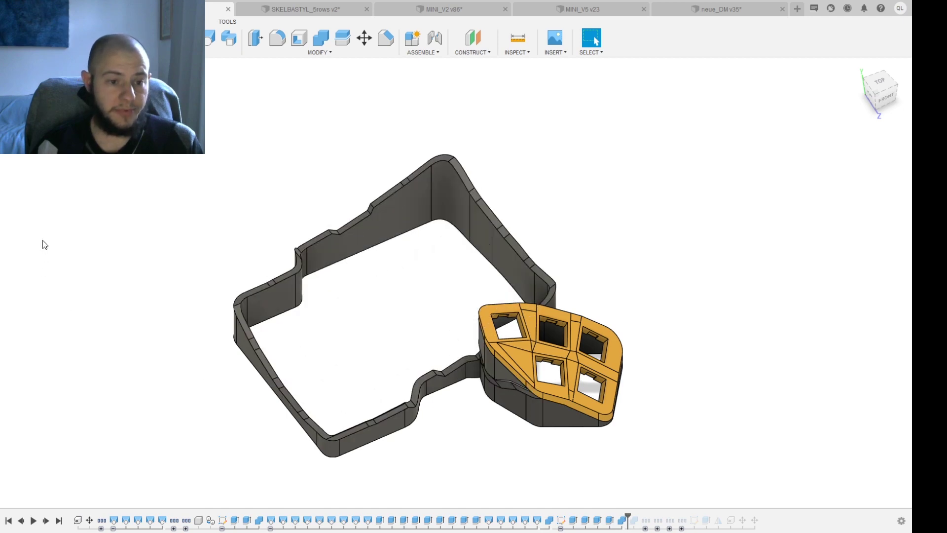
click(43, 248)
shift+middle_drag(291, 380, 396, 413)
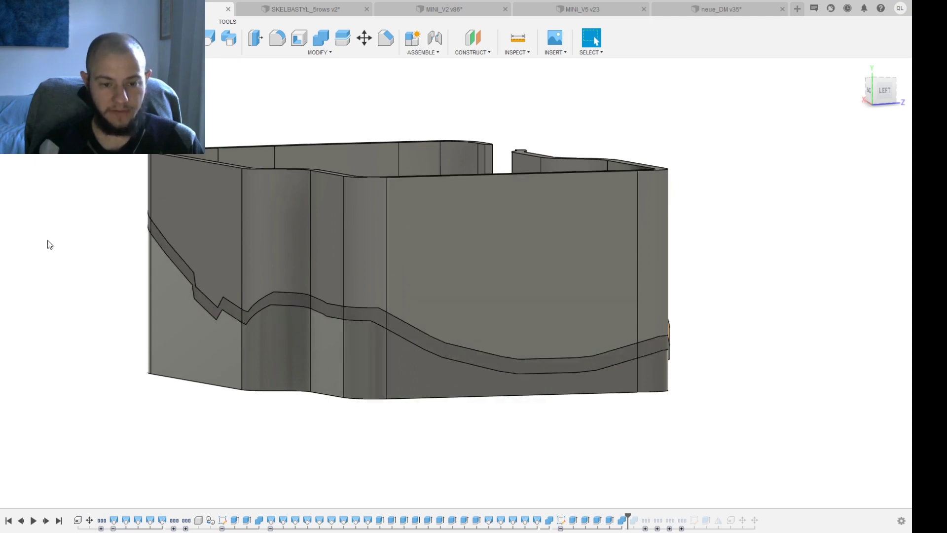
click(44, 248)
click(44, 251)
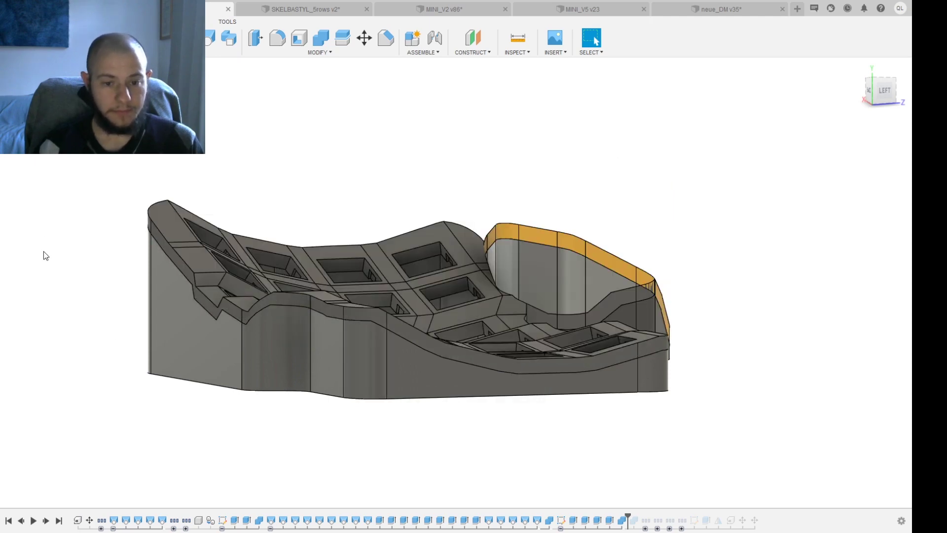
Step: Examine how the remaining lower walls meet the curved underside of the key plate around the case
shift+middle_drag(419, 291, 400, 438)
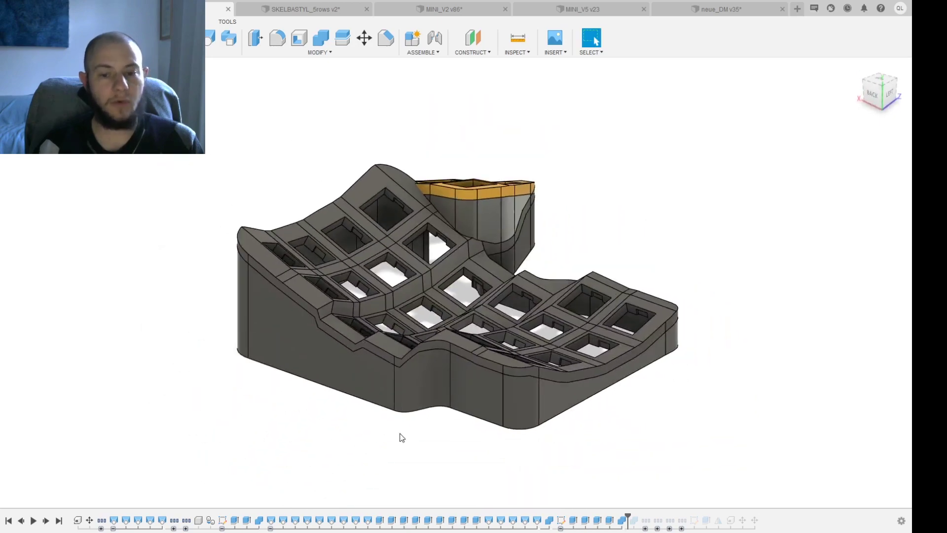
scroll(455, 376, up, 8)
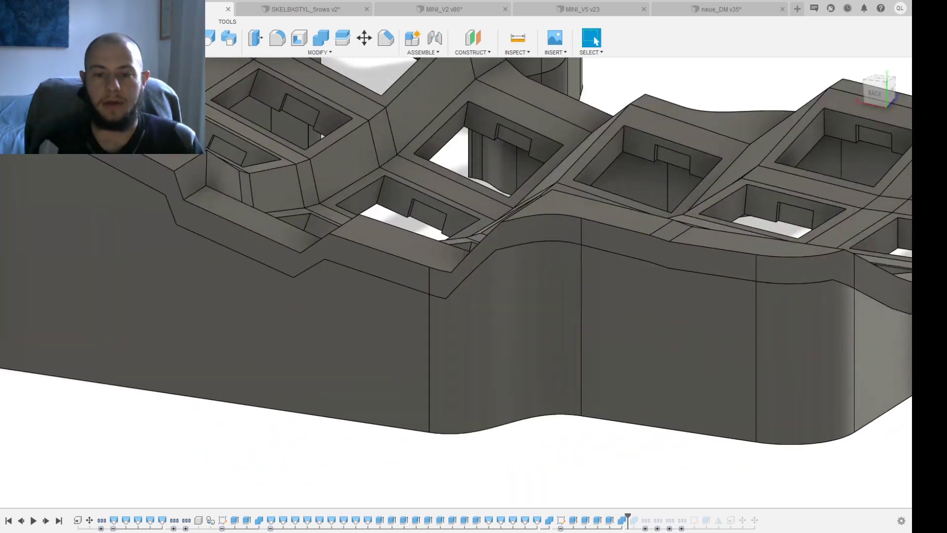
scroll(349, 387, down, 5)
shift+middle_drag(349, 387, 543, 401)
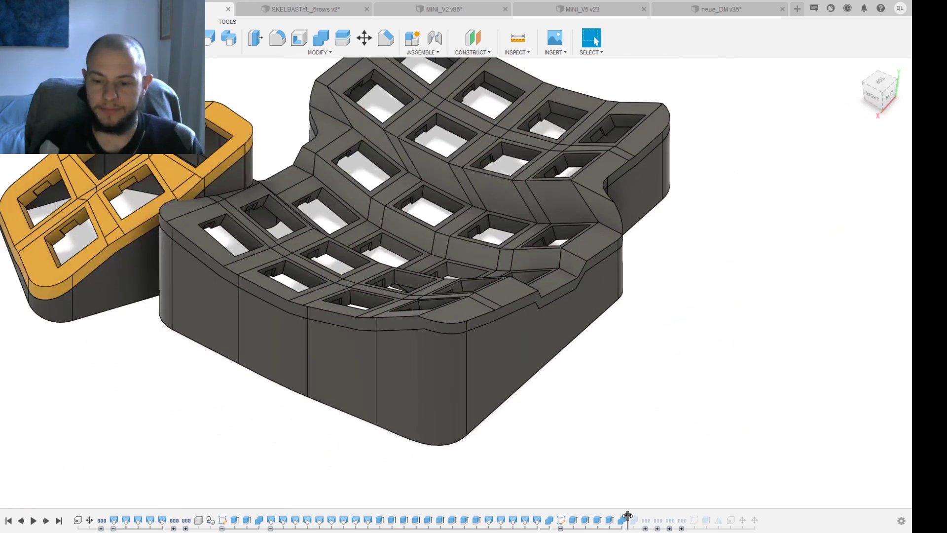
Step: Advance the history until the walls, key plate and thumb cluster are joined, and examine the case from below and above
drag(615, 517, 625, 516)
mouse_move(612, 474)
shift+middle_down()
mouse_move(590, 429)
mouse_move(417, 402)
shift+middle_up()
middle_drag(345, 313, 353, 372)
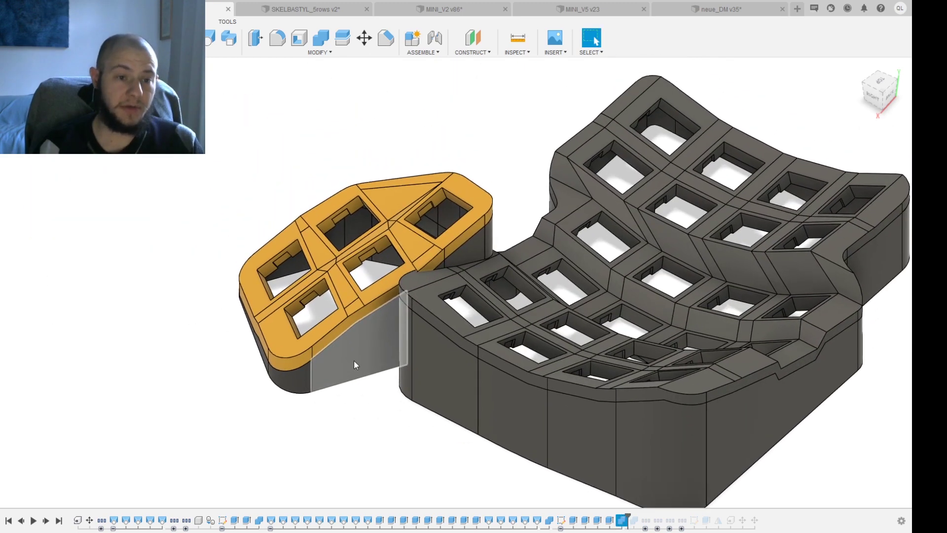
click(356, 375)
drag(627, 516, 640, 516)
shift+middle_drag(428, 446, 661, 244)
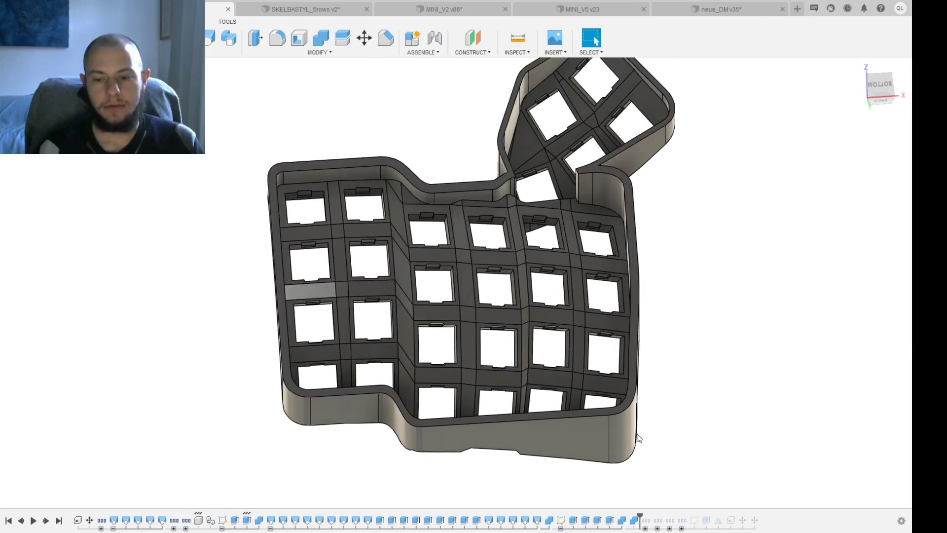
shift+middle_drag(664, 277, 662, 485)
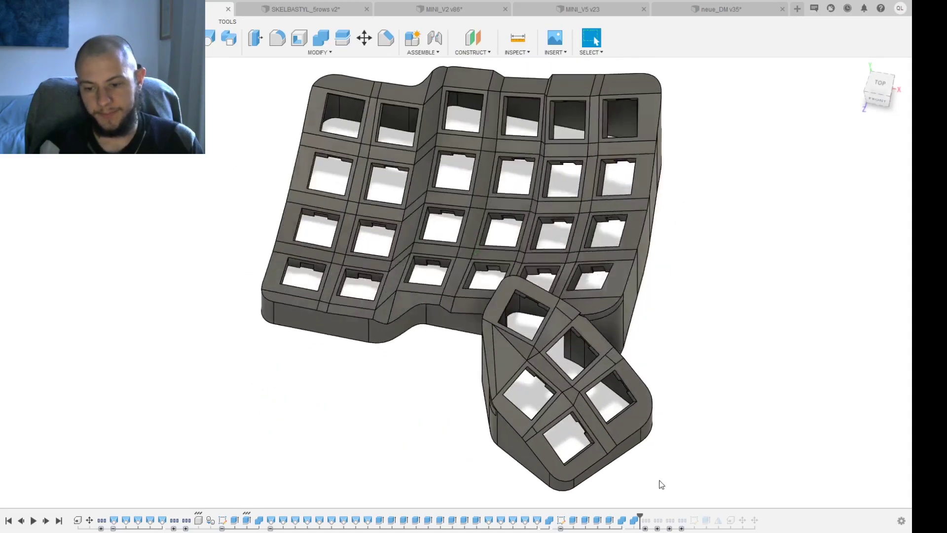
Step: Advance the history through the rounded edges, screw mounts and grouped interior features of the case
click(645, 521)
drag(640, 516, 711, 514)
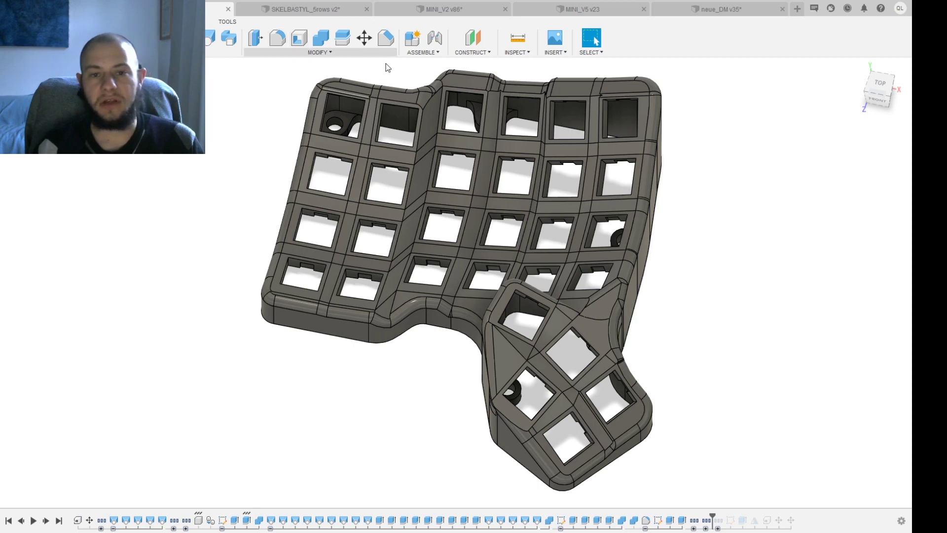
drag(715, 514, 720, 514)
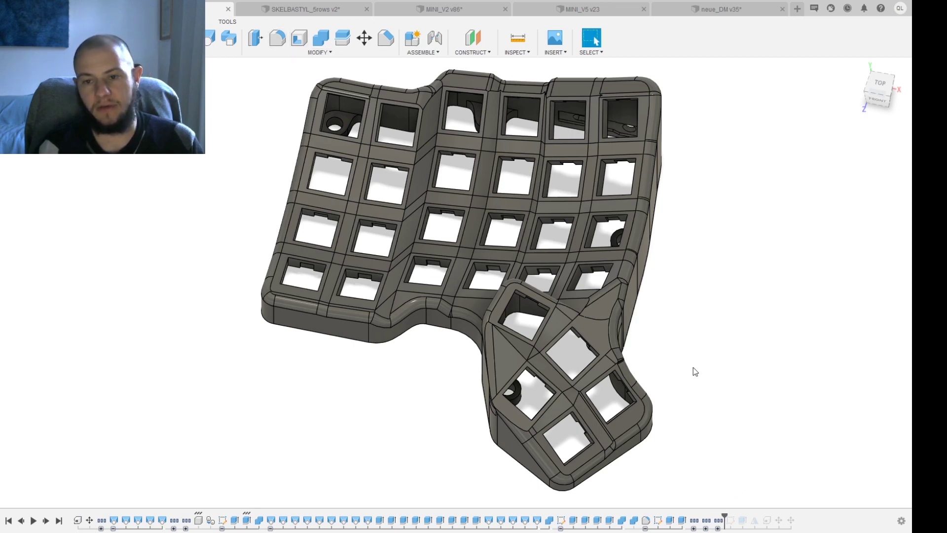
Step: Roll the history back to before the thumb cluster is blended into the main case and inspect the gap at the corner
shift+middle_drag(695, 372, 693, 348)
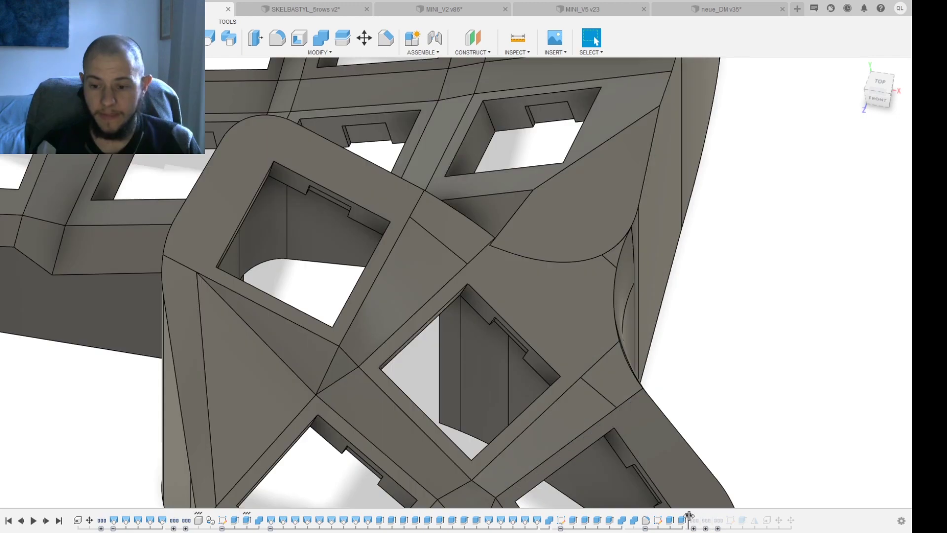
drag(688, 514, 642, 515)
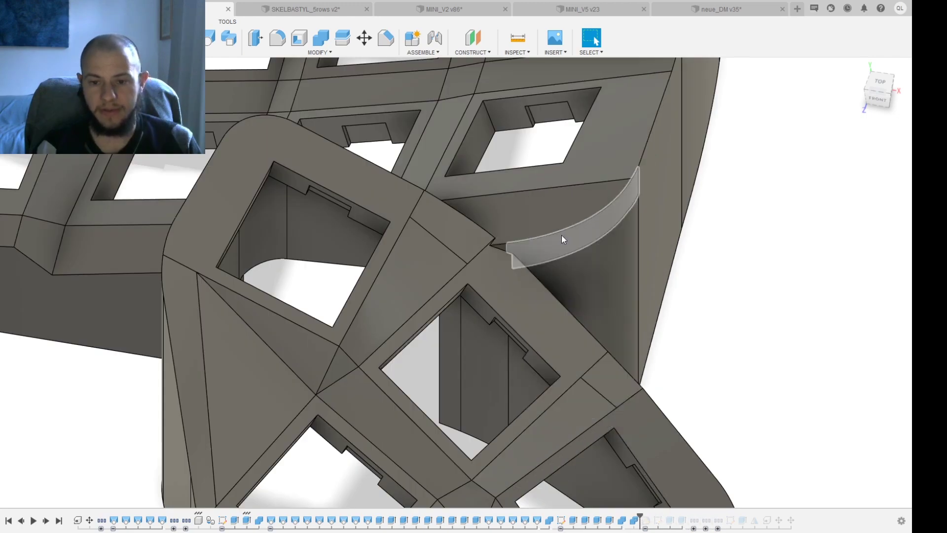
shift+middle_drag(564, 239, 518, 302)
scroll(549, 420, down, 3)
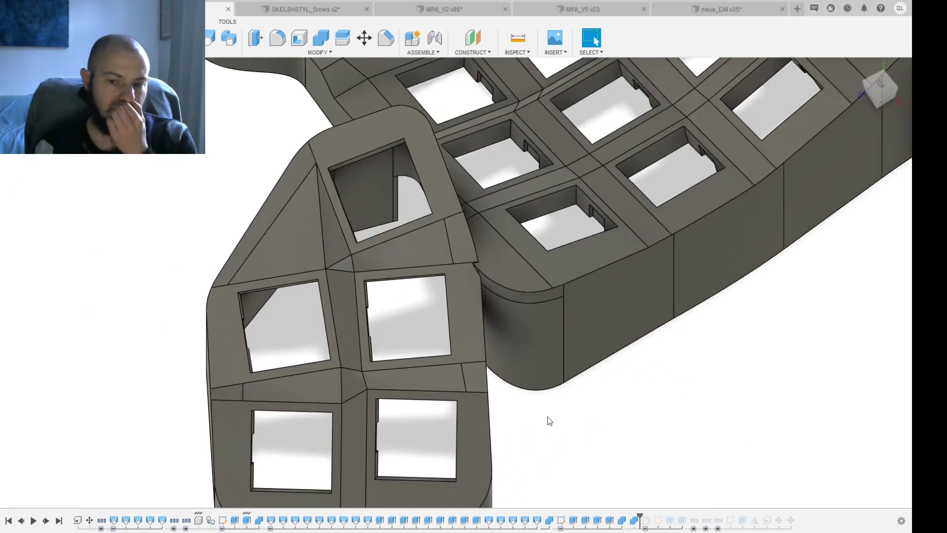
shift+middle_drag(547, 425, 475, 392)
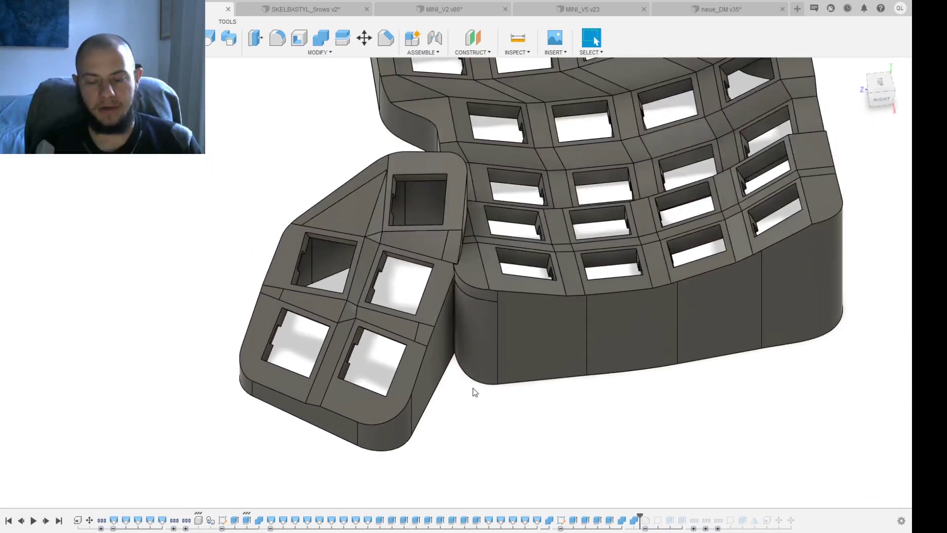
Step: View the case squarely from above, orient it upright and examine where the thumb cluster overlaps the main section
click(879, 83)
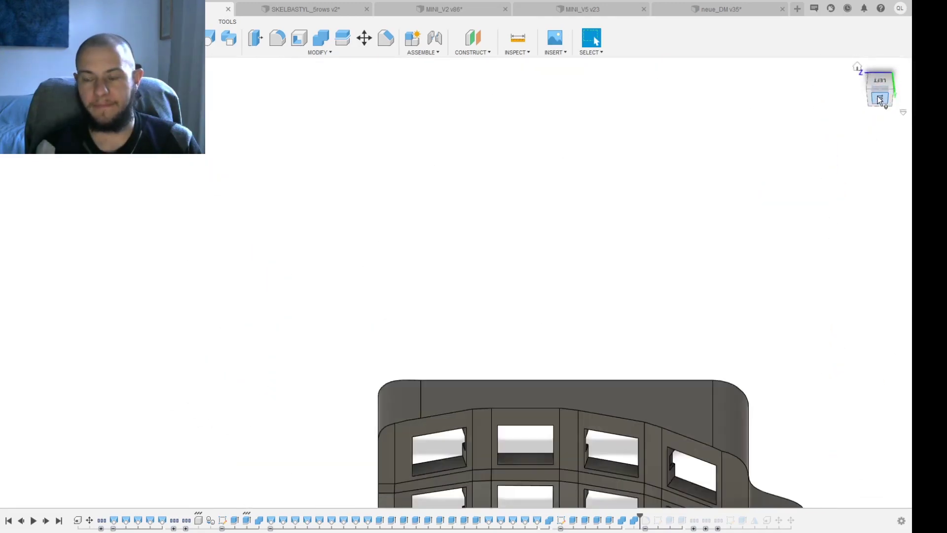
click(880, 98)
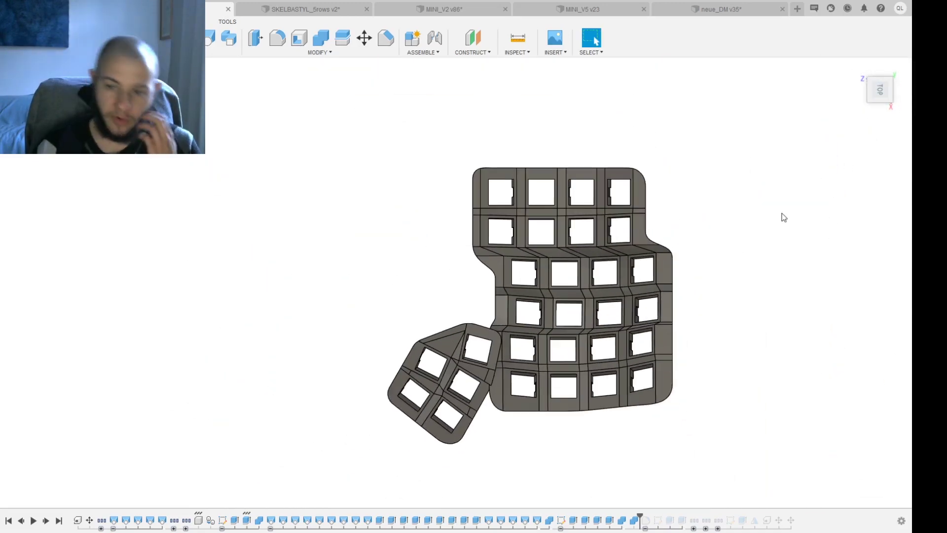
click(898, 73)
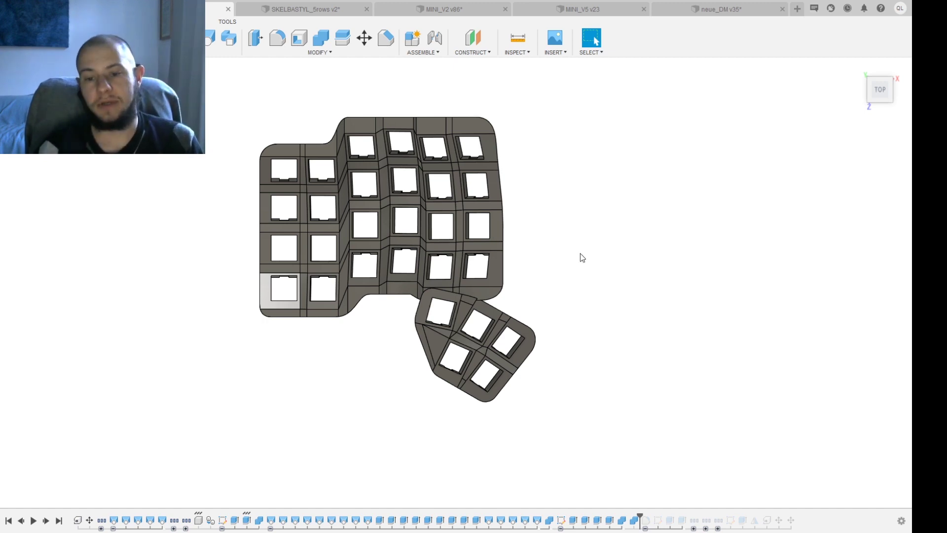
scroll(513, 285, up, 5)
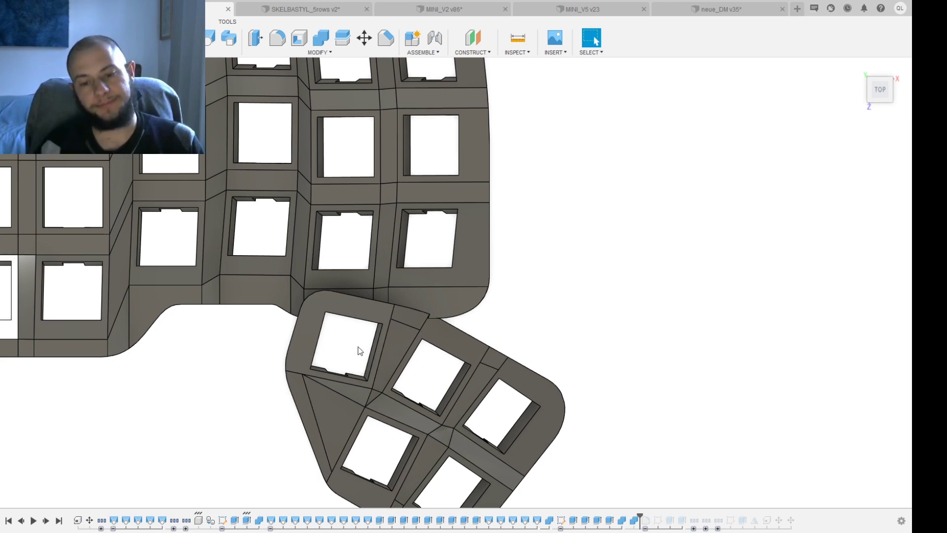
Step: Show the excess upper wall above the key plate for comparison and hide it again
shift+middle_drag(357, 347, 549, 310)
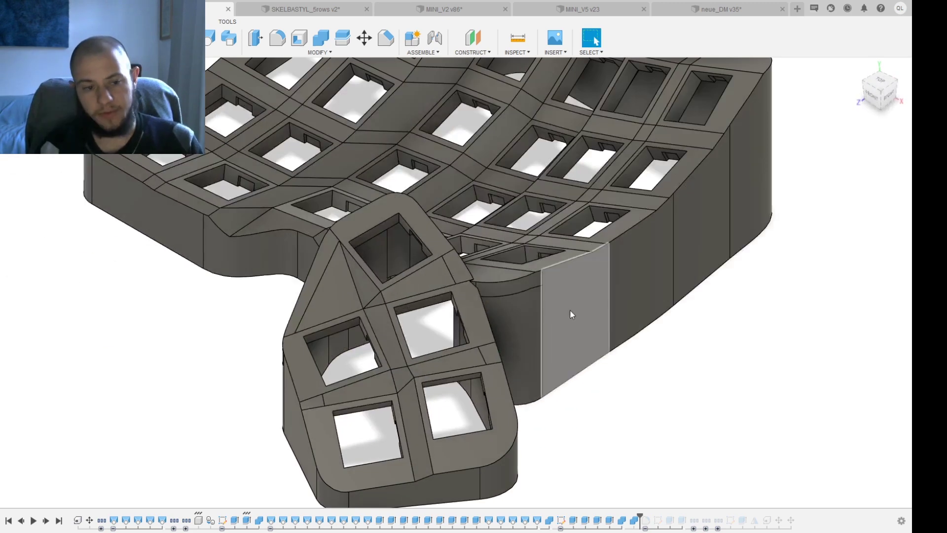
click(47, 238)
middle_drag(245, 295, 246, 341)
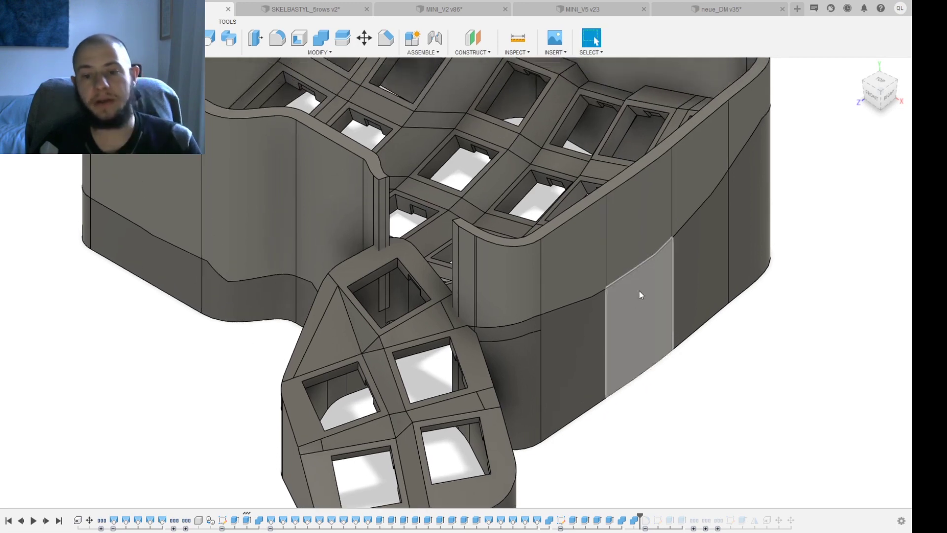
click(49, 242)
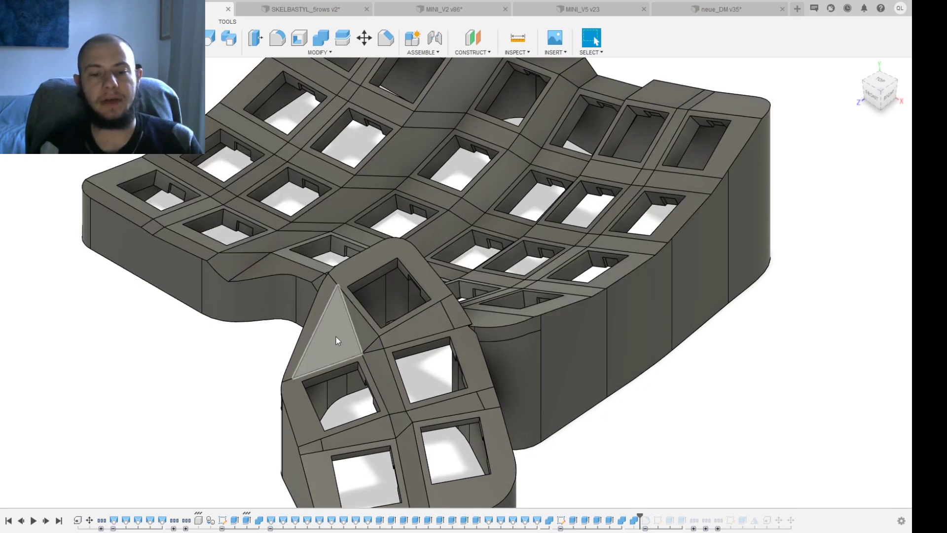
Step: Advance the history past the fillet between the thumb cluster and the main wall's corner and examine the blended joint
shift+middle_drag(337, 340, 218, 302)
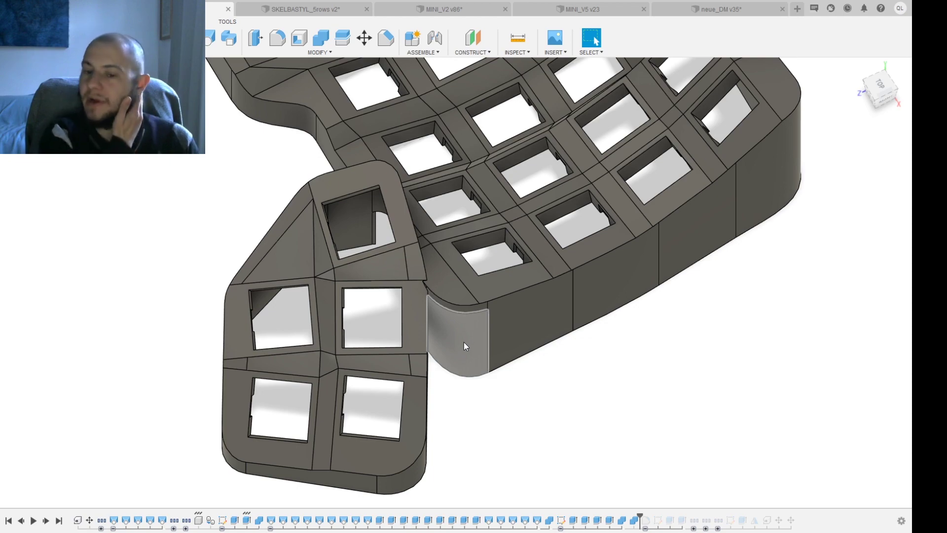
scroll(620, 373, down, 3)
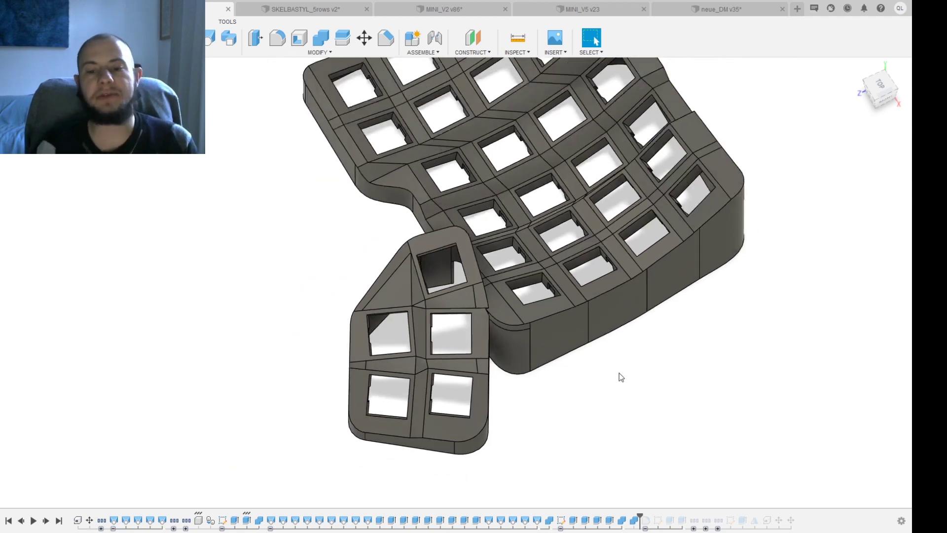
shift+middle_drag(620, 373, 542, 385)
scroll(532, 394, up, 3)
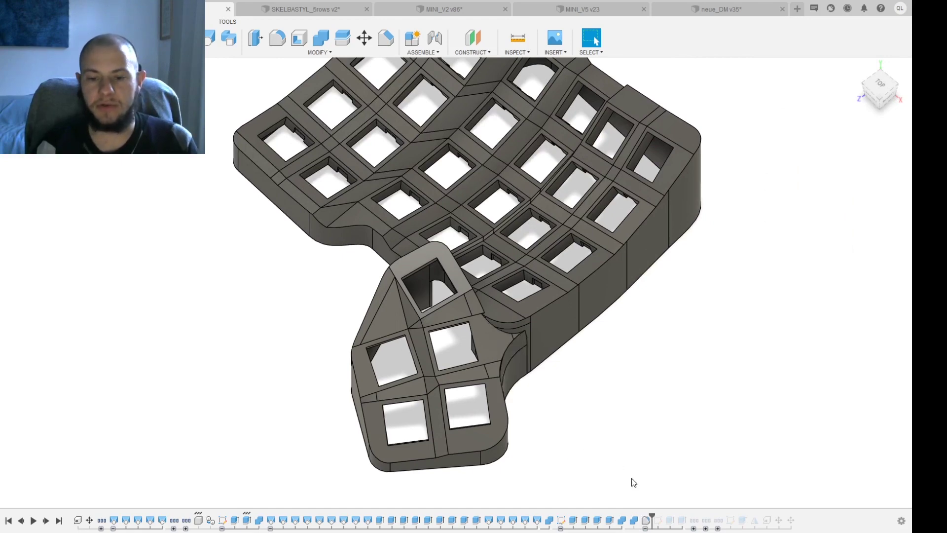
shift+middle_drag(630, 482, 713, 448)
scroll(380, 353, up, 5)
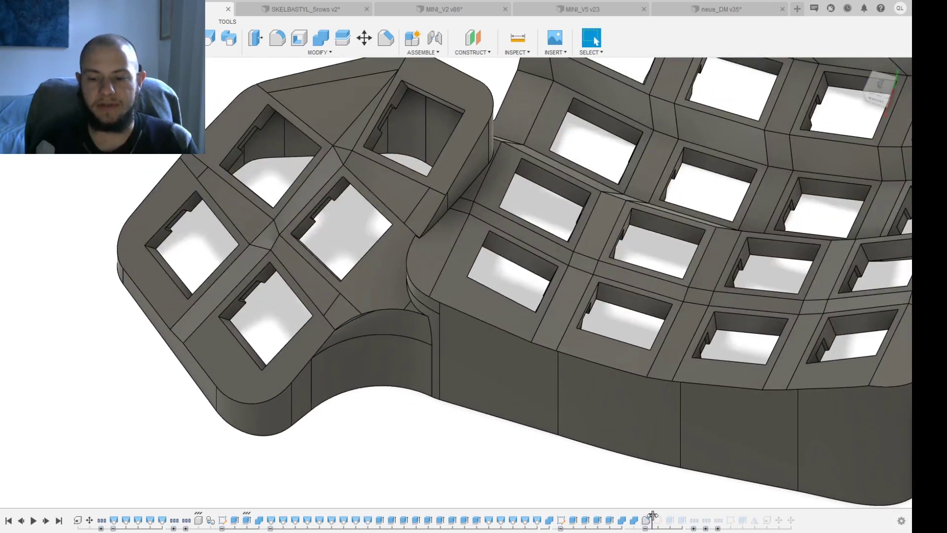
Step: Advance the history past the sketch at the corner beside the thumb cluster and examine its outline on the surface
mouse_move(650, 517)
mouse_down()
mouse_move(639, 517)
mouse_move(681, 515)
mouse_move(664, 515)
mouse_up()
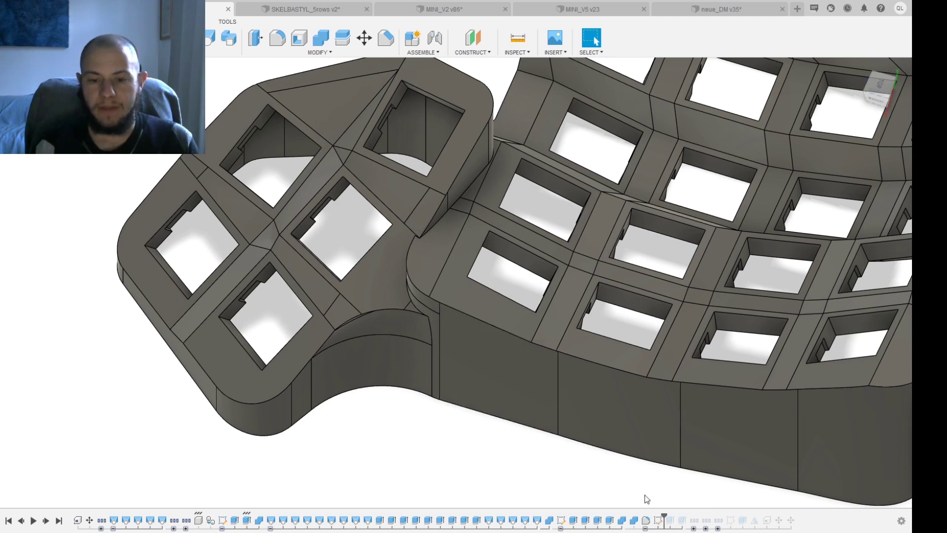
scroll(424, 296, up, 5)
scroll(454, 296, down, 5)
shift+middle_drag(454, 297, 359, 302)
scroll(393, 333, up, 3)
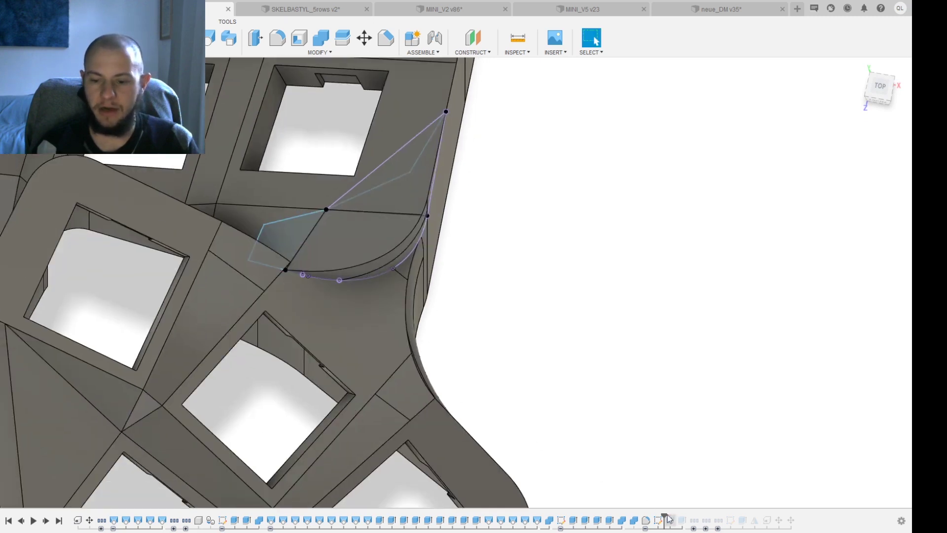
Step: Advance the history past the two features that fill the corner beside the thumb cluster and examine it from the side, below and above
drag(677, 515, 689, 516)
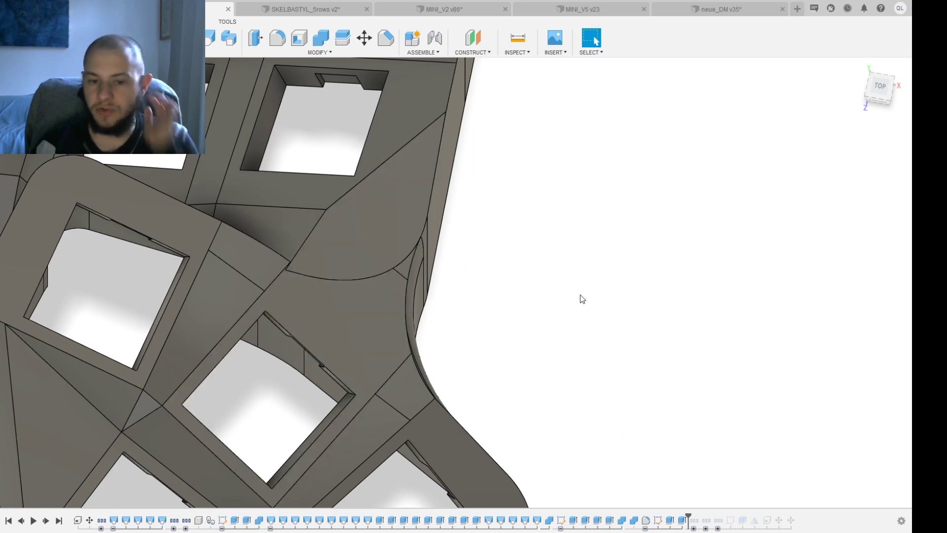
mouse_move(514, 288)
shift+middle_down()
mouse_move(496, 269)
mouse_move(414, 290)
shift+middle_up()
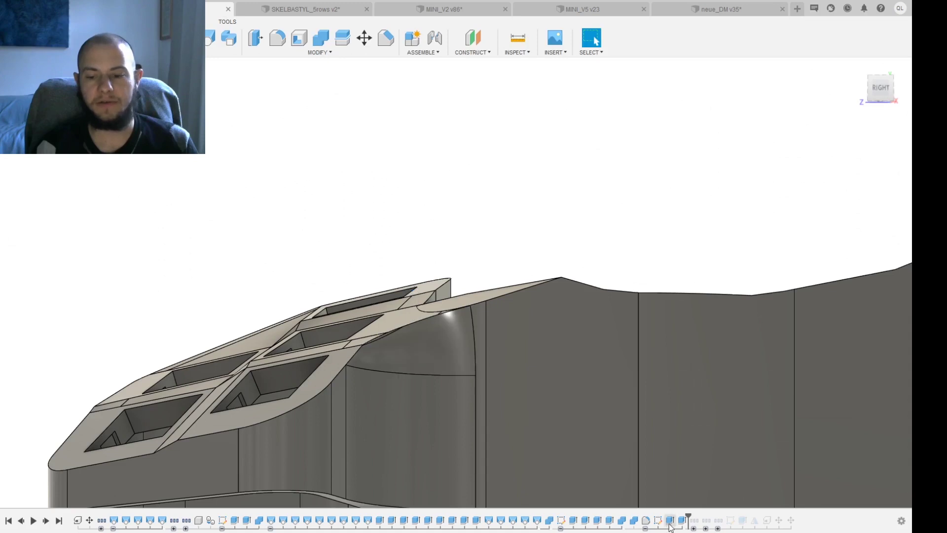
mouse_move(688, 515)
mouse_down()
mouse_move(665, 515)
mouse_move(688, 515)
mouse_up()
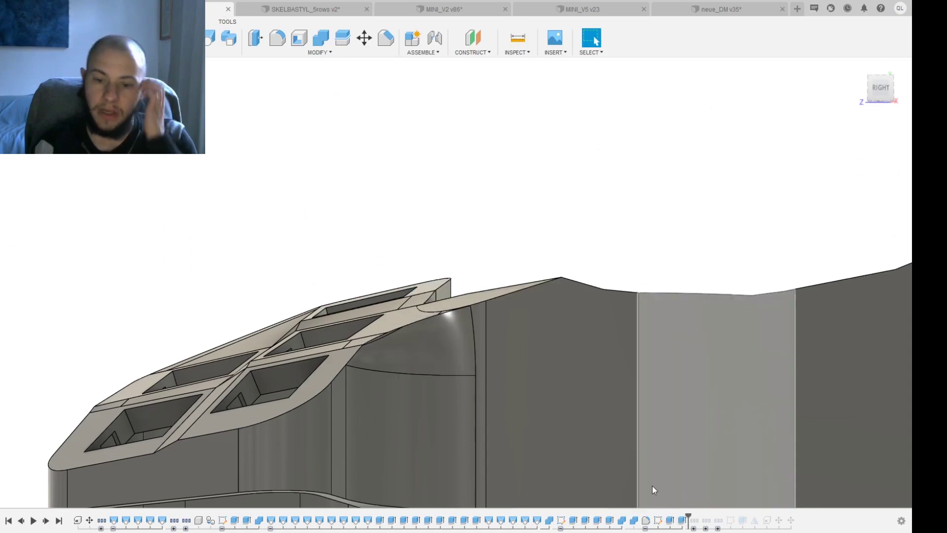
shift+middle_drag(616, 395, 490, 353)
scroll(495, 345, up, 2)
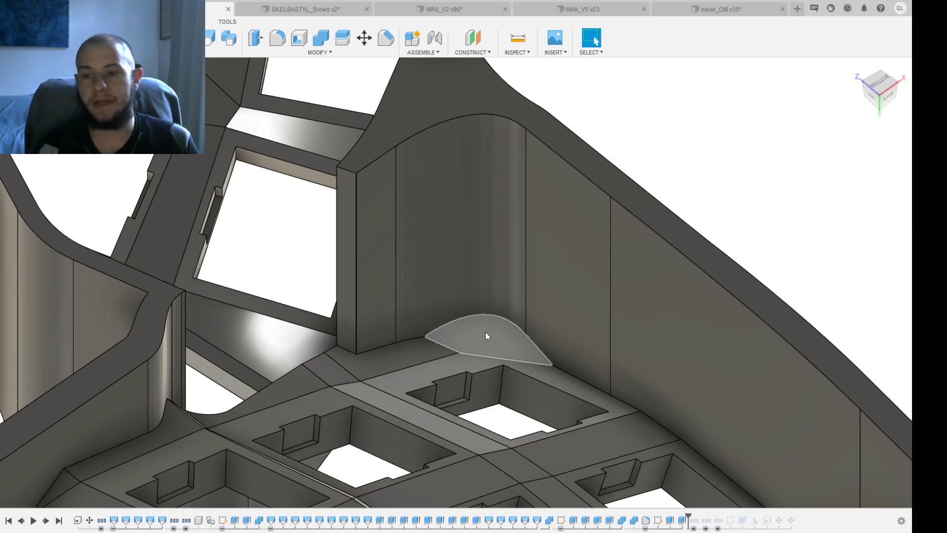
scroll(485, 333, down, 5)
shift+middle_drag(485, 332, 601, 417)
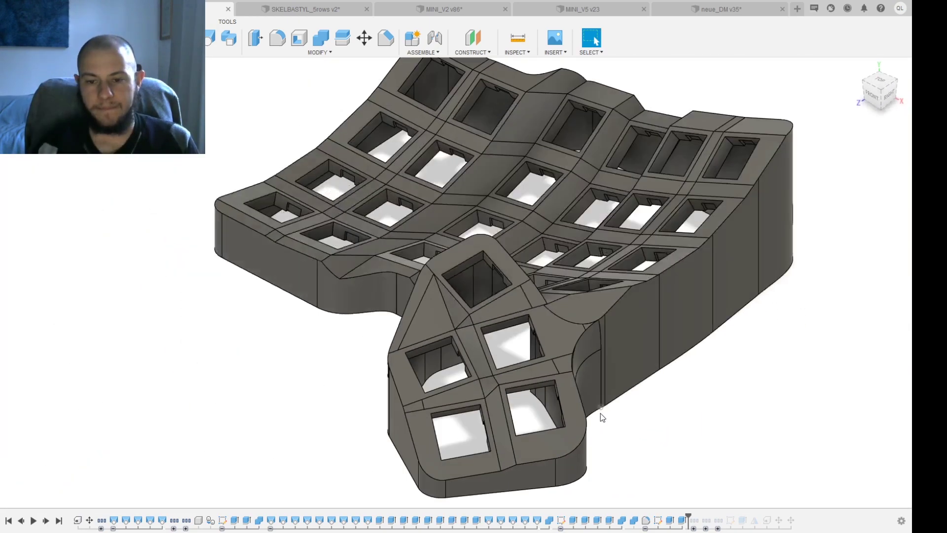
Step: Advance the history past the grouped edge rounding and view the rounded case from above
drag(688, 515, 701, 516)
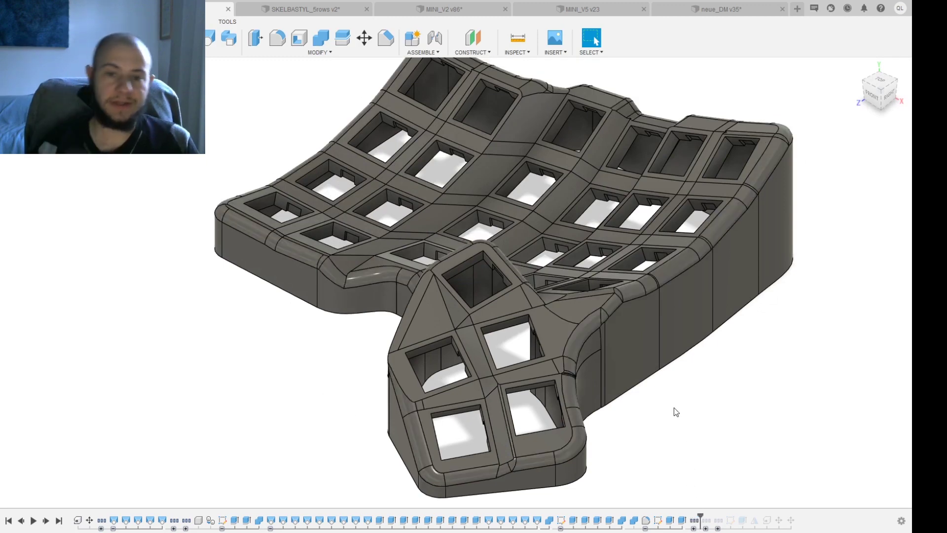
scroll(674, 407, down, 3)
shift+middle_drag(674, 408, 370, 348)
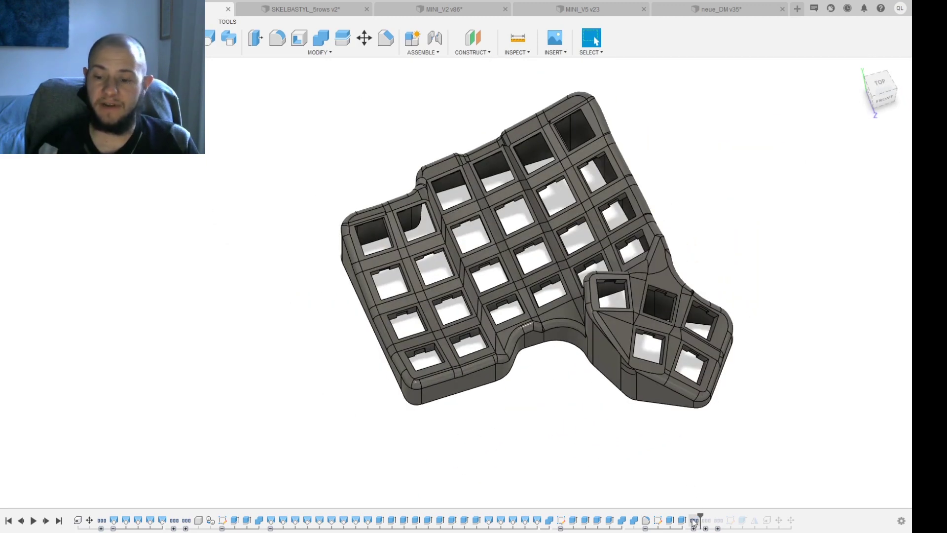
Step: Advance the history past the grouped screw mounts and examine the mounts and their holes from below
drag(706, 518, 713, 518)
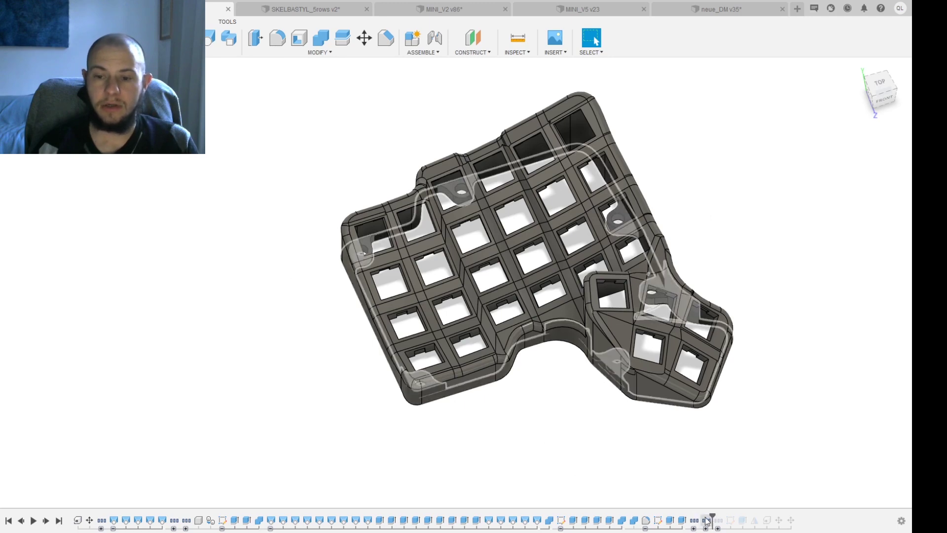
mouse_move(656, 474)
shift+middle_down()
mouse_move(592, 375)
mouse_move(622, 355)
mouse_move(704, 348)
shift+middle_up()
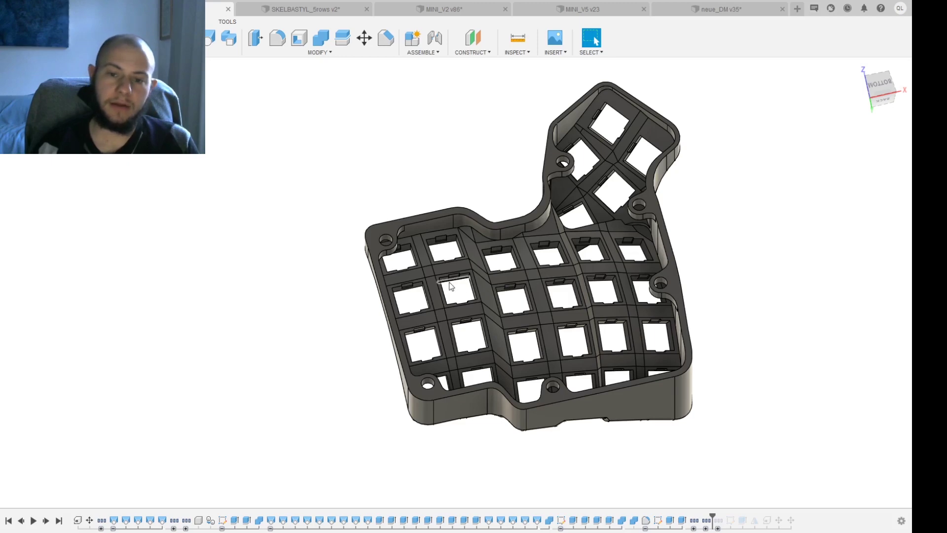
click(385, 240)
shift+middle_drag(386, 240, 460, 351)
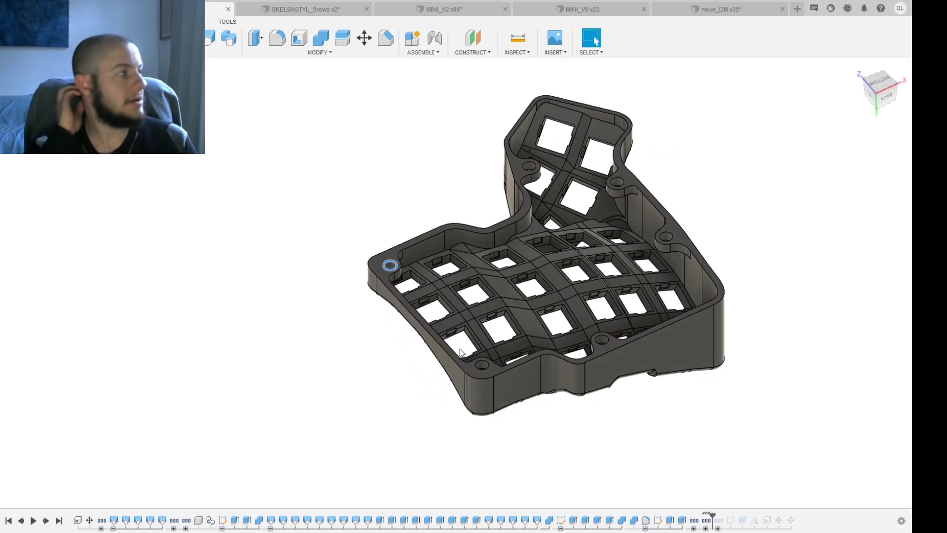
scroll(474, 412, up, 5)
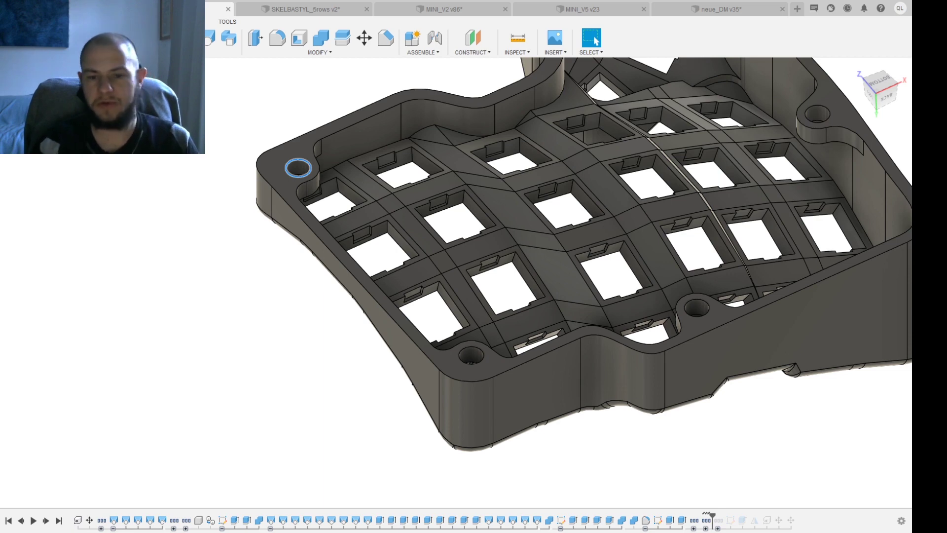
middle_drag(607, 438, 523, 427)
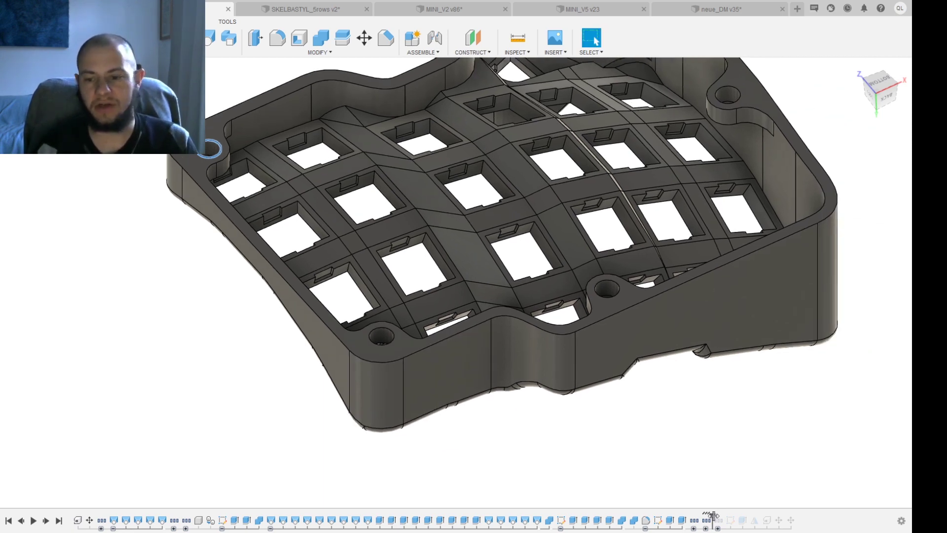
Step: Advance the history past the grouped port features and examine the slot and round opening in the back wall
drag(714, 515, 724, 515)
shift+middle_drag(717, 428, 434, 380)
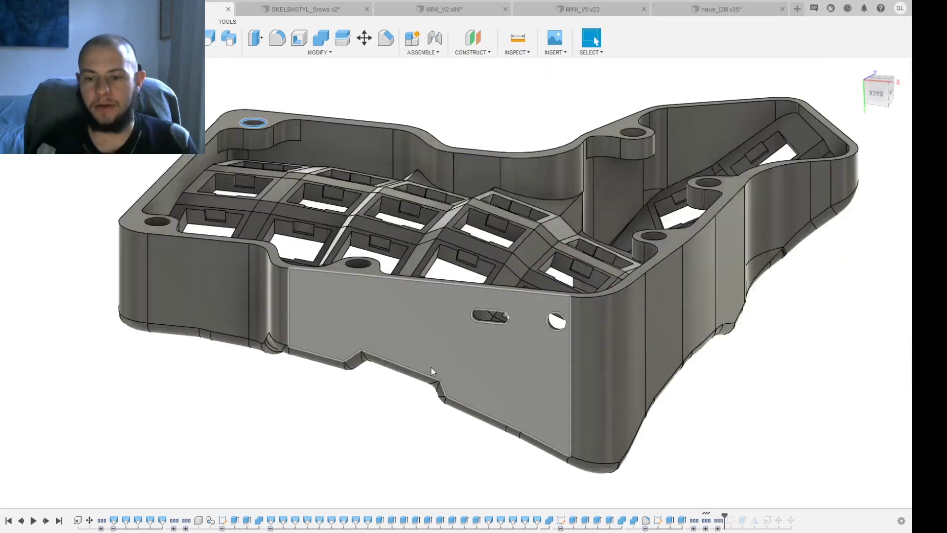
scroll(497, 302, up, 5)
scroll(561, 307, down, 3)
Step: Highlight the recessed face around the port openings inside the back wall, compare it with the outer side and clear the selection
shift+middle_drag(561, 307, 402, 310)
click(401, 311)
shift+middle_drag(455, 260, 483, 204)
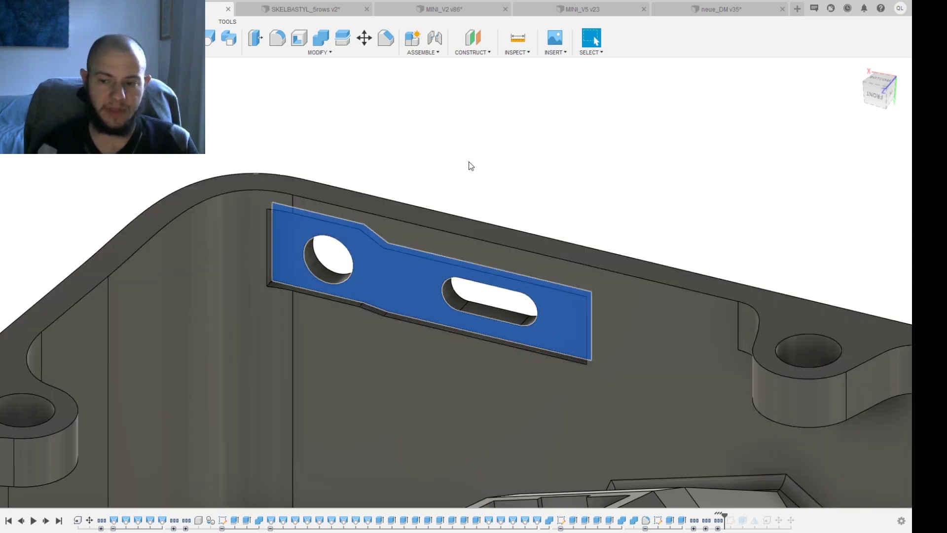
shift+middle_drag(492, 206, 402, 209)
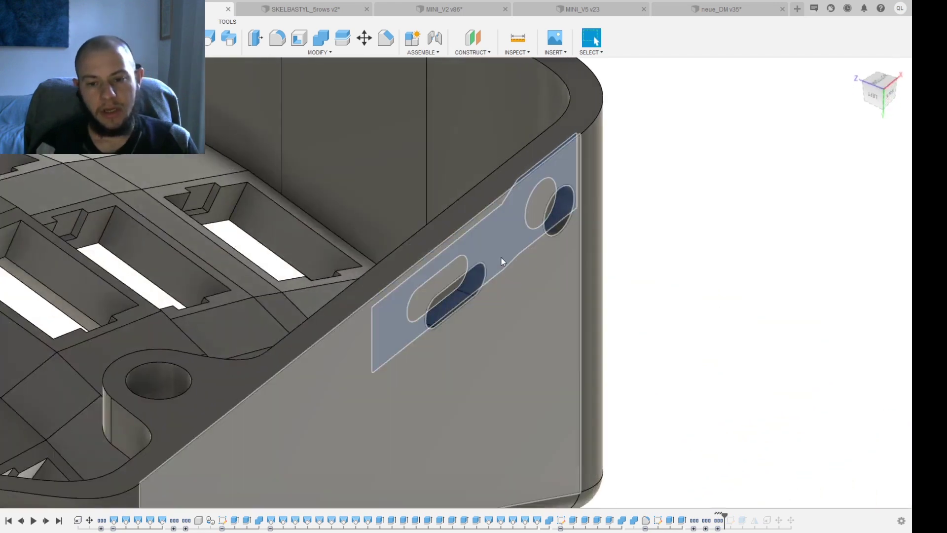
shift+middle_drag(497, 247, 517, 237)
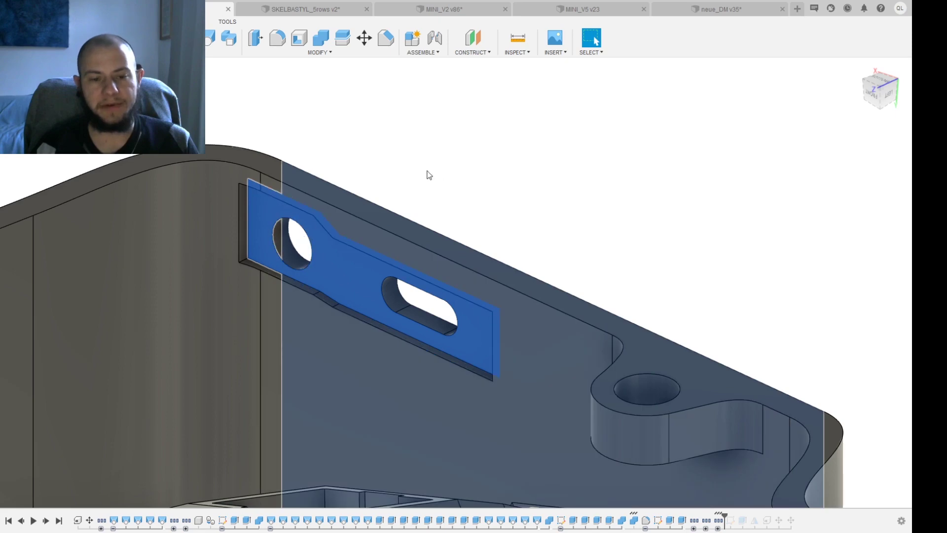
click(427, 174)
scroll(361, 263, down, 4)
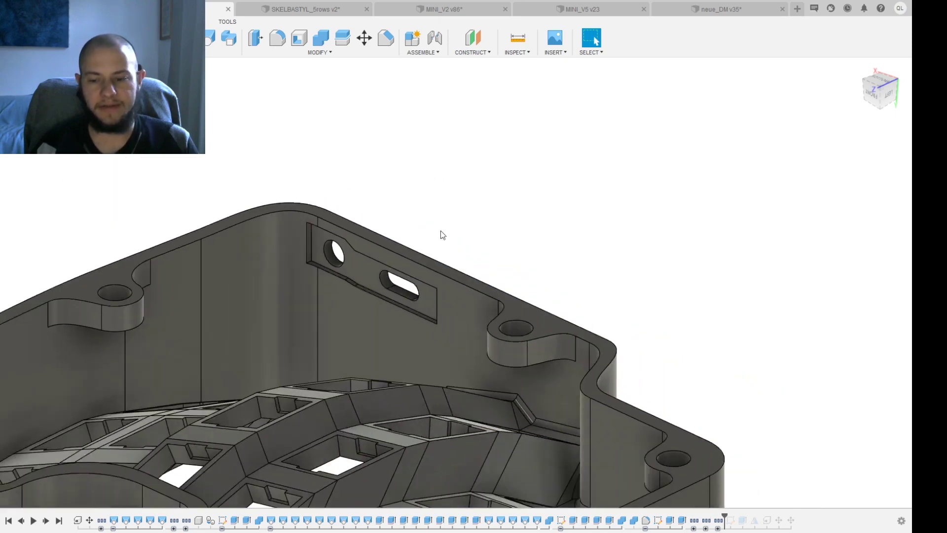
shift+middle_drag(511, 211, 536, 188)
Step: Advance the history past the next sketch and extrusion that add more screw mounts along the walls, and view them from below
drag(718, 514, 748, 515)
scroll(607, 304, down, 2)
shift+middle_drag(571, 259, 574, 270)
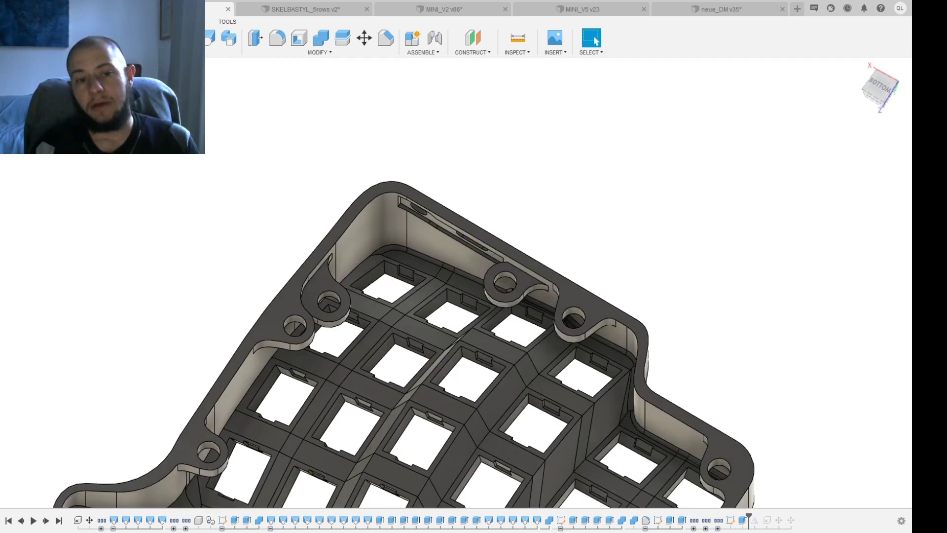
Step: Examine the screw mounts along the case walls from below, focusing on the neighbouring mounts near the back corner
scroll(334, 297, down, 3)
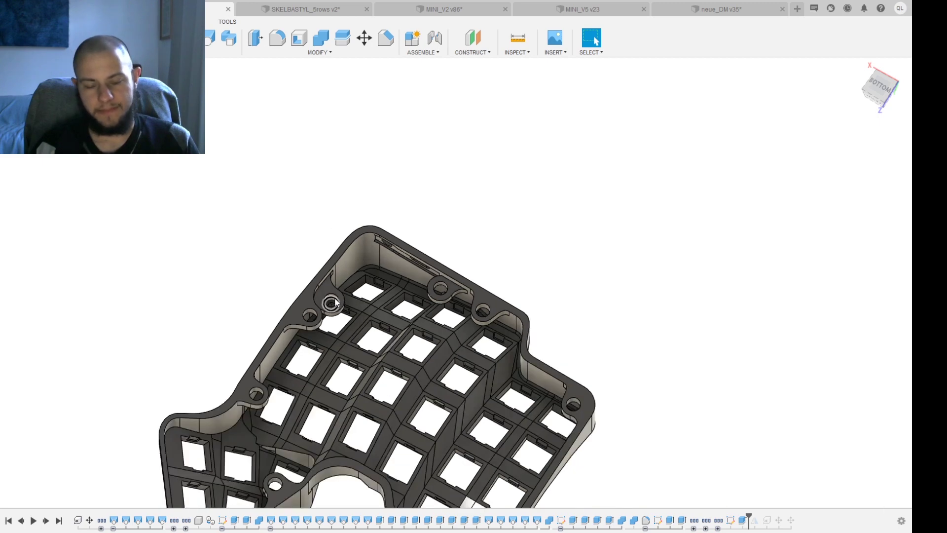
shift+middle_drag(385, 291, 449, 279)
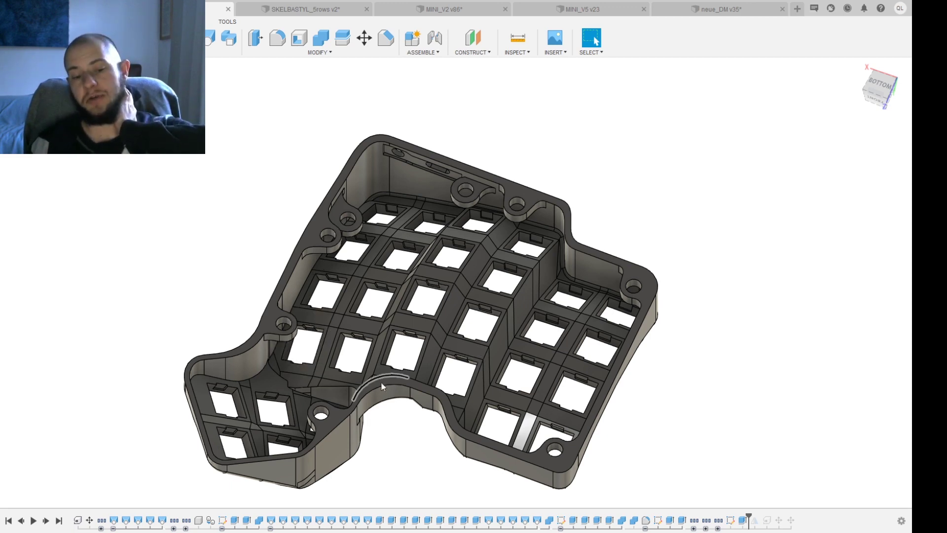
scroll(329, 372, up, 3)
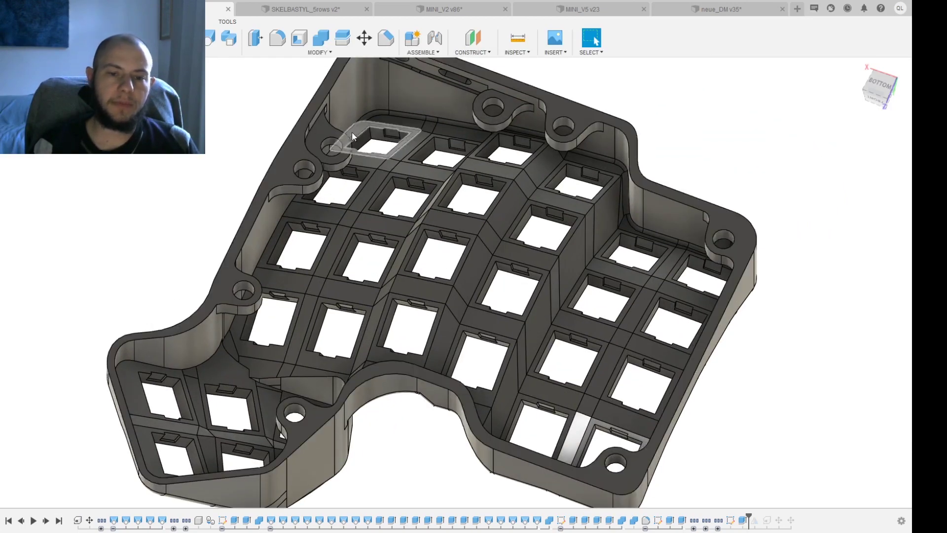
scroll(348, 131, up, 3)
shift+middle_drag(338, 130, 319, 111)
scroll(418, 205, up, 5)
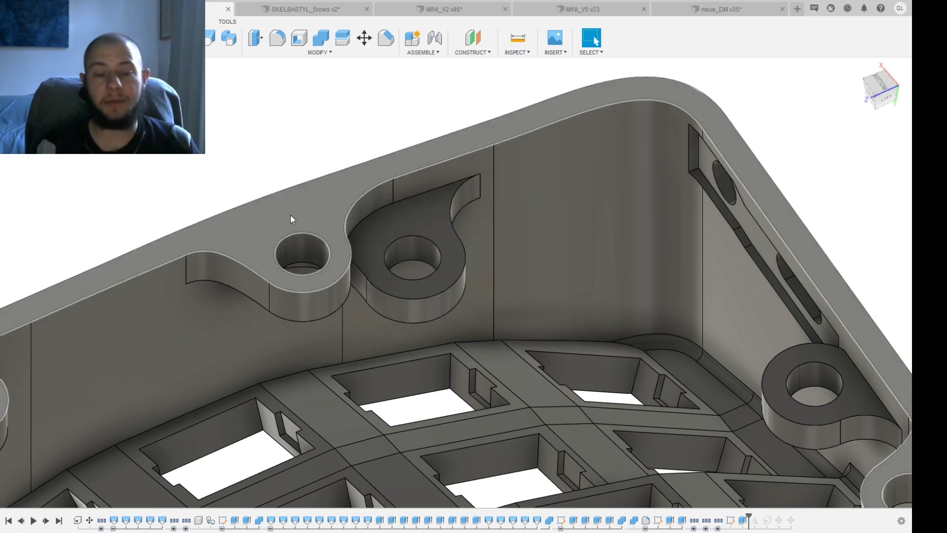
scroll(290, 230, down, 3)
middle_drag(290, 229, 383, 192)
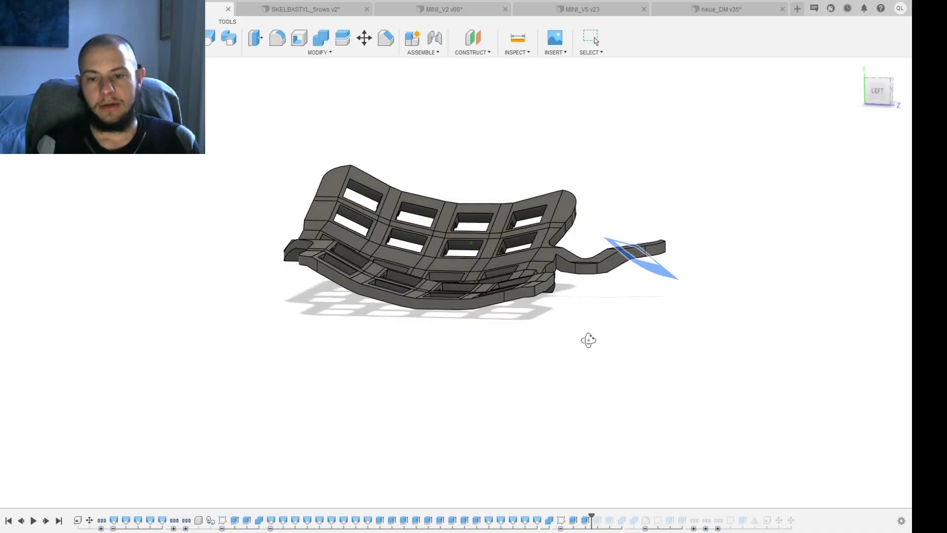
Step: Examine the key plate on its own, show the thumb cluster and inspect how its walls meet the plate from below
scroll(639, 247, up, 3)
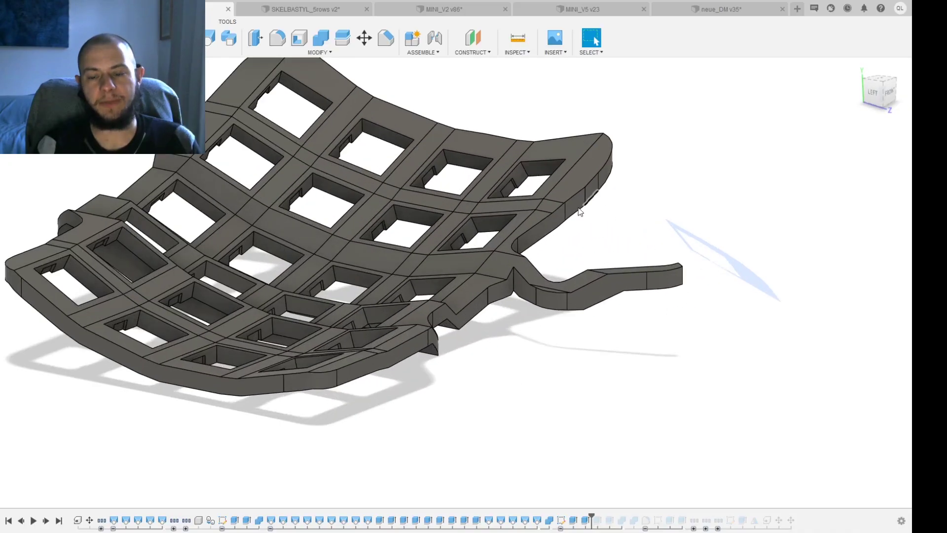
shift+middle_drag(583, 371, 540, 398)
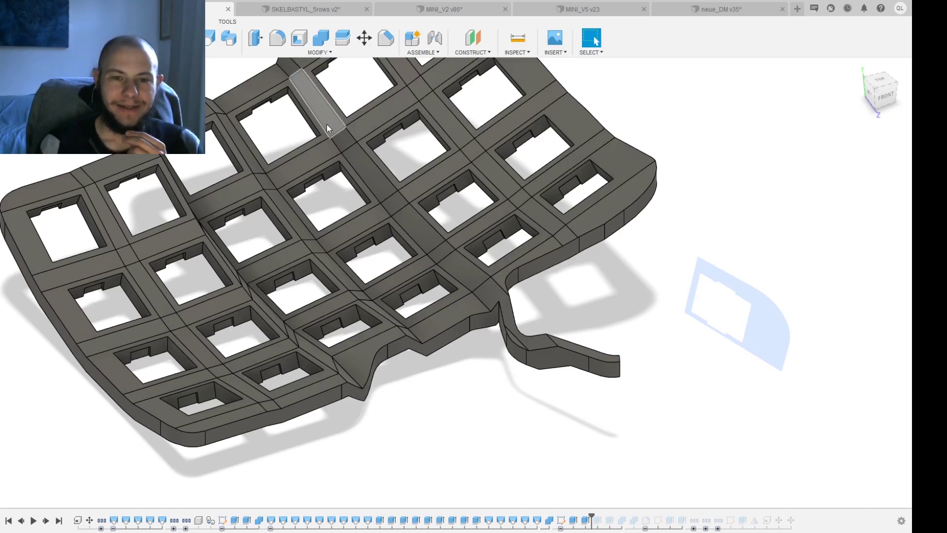
scroll(391, 259, down, 3)
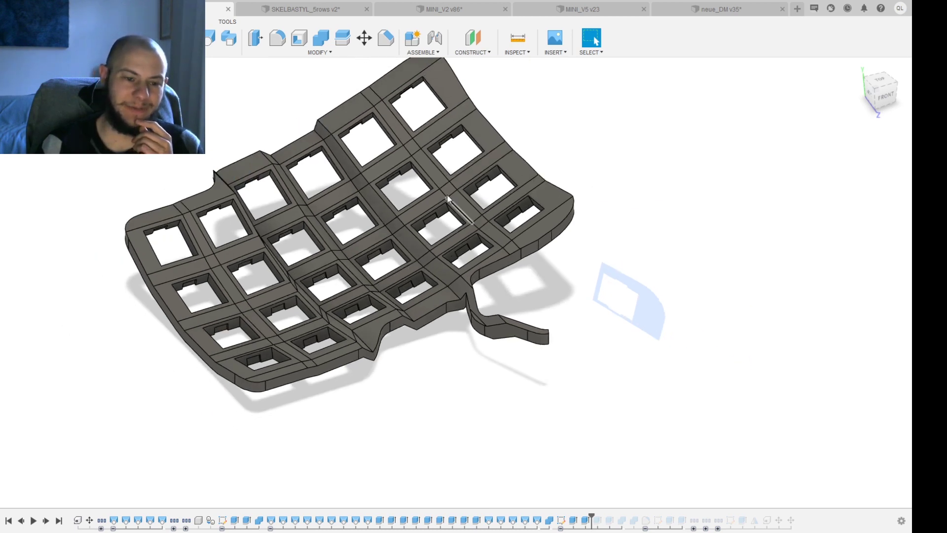
key(v)
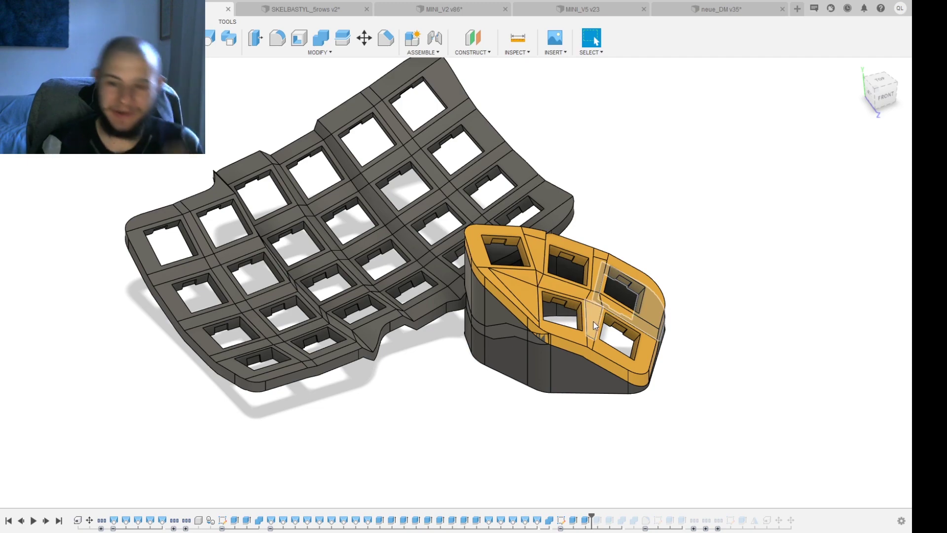
shift+middle_drag(508, 384, 529, 230)
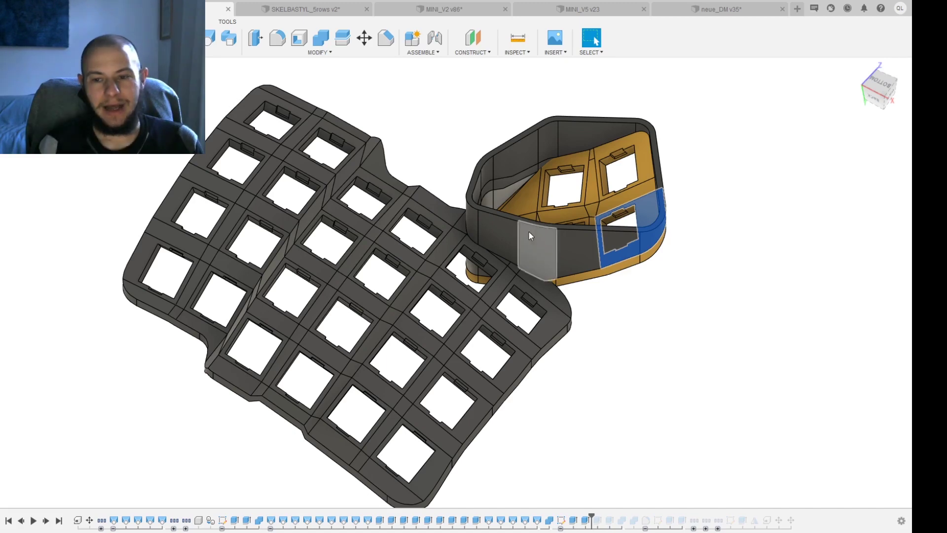
scroll(527, 232, up, 3)
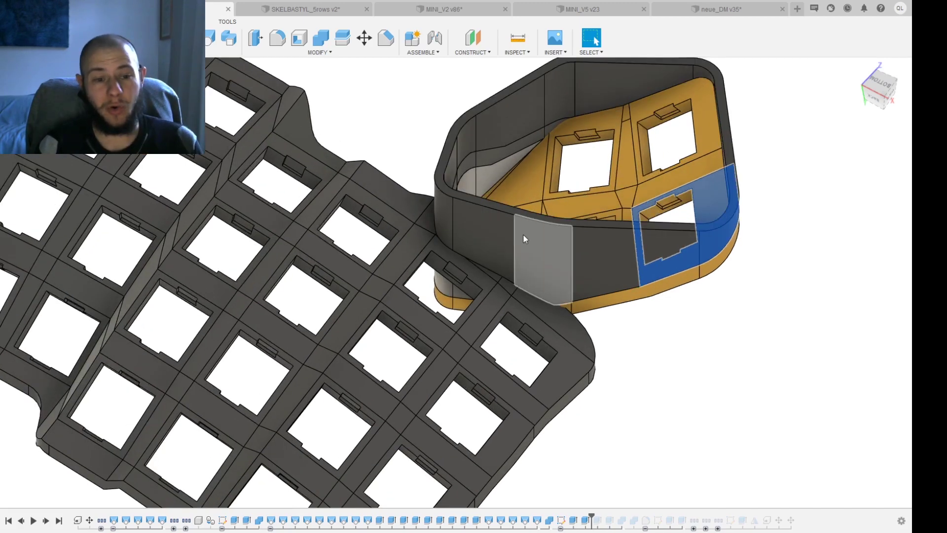
Step: Look at the MINI_V2 and MINI_V5 designs for comparison, viewing MINI_V5 from below, and return to the case design
click(444, 9)
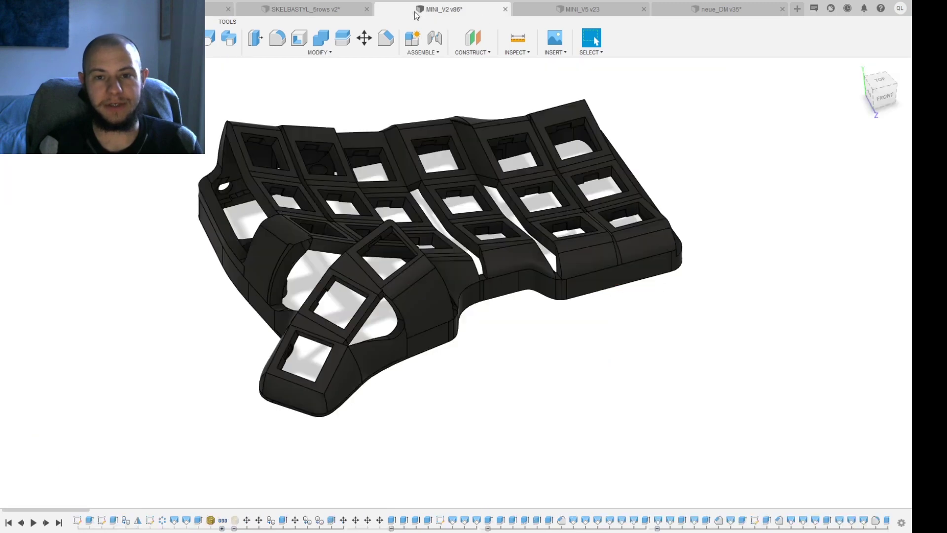
click(582, 9)
shift+middle_drag(558, 99, 469, 188)
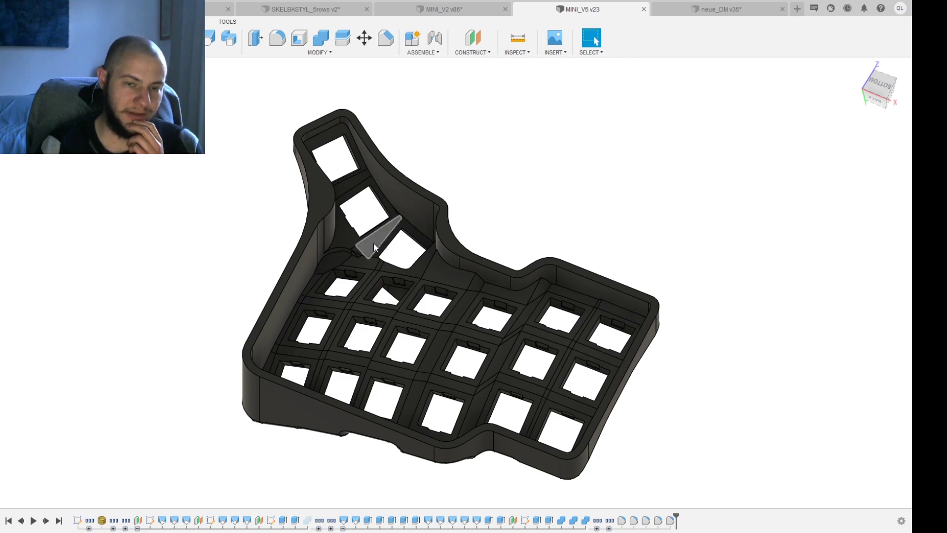
click(217, 9)
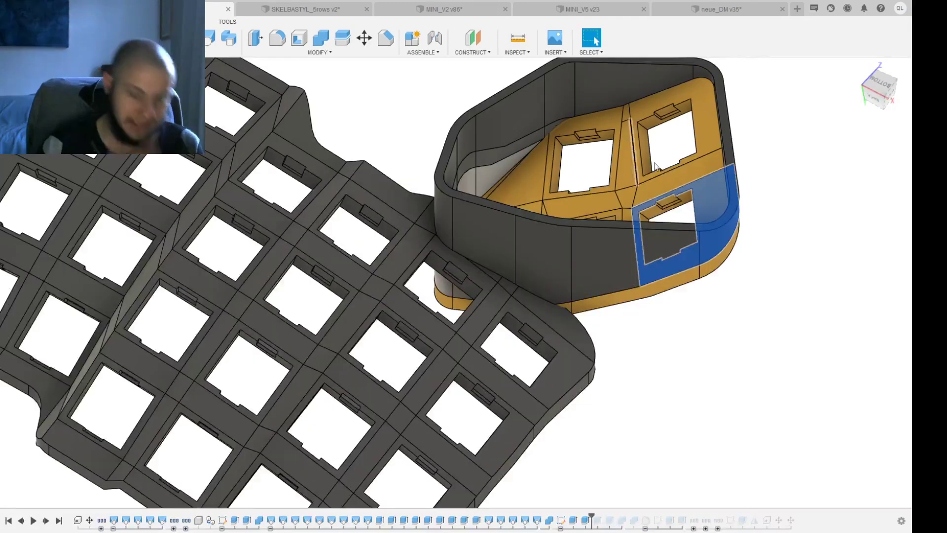
Step: Examine the underside, side walls and top of the thumb cluster beside the main key plate
shift+middle_drag(685, 312, 704, 315)
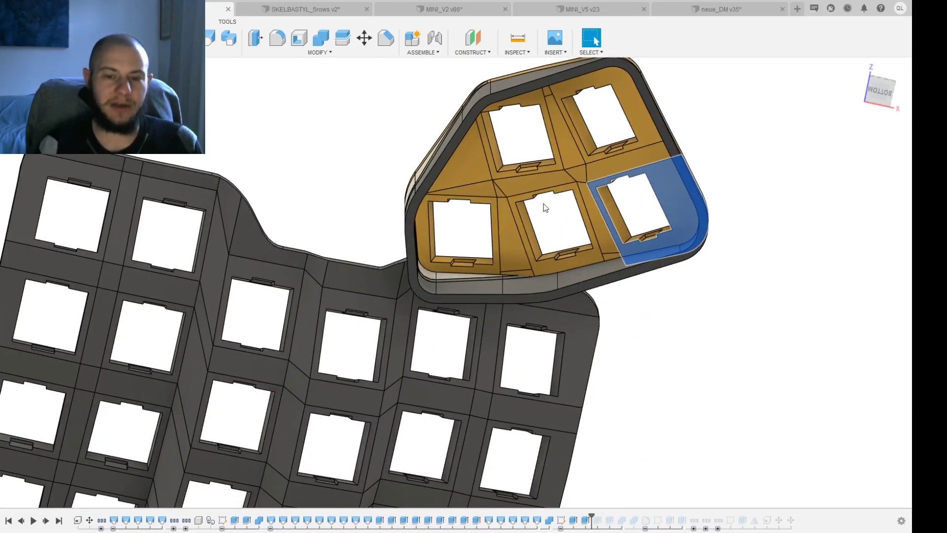
shift+middle_drag(546, 205, 472, 271)
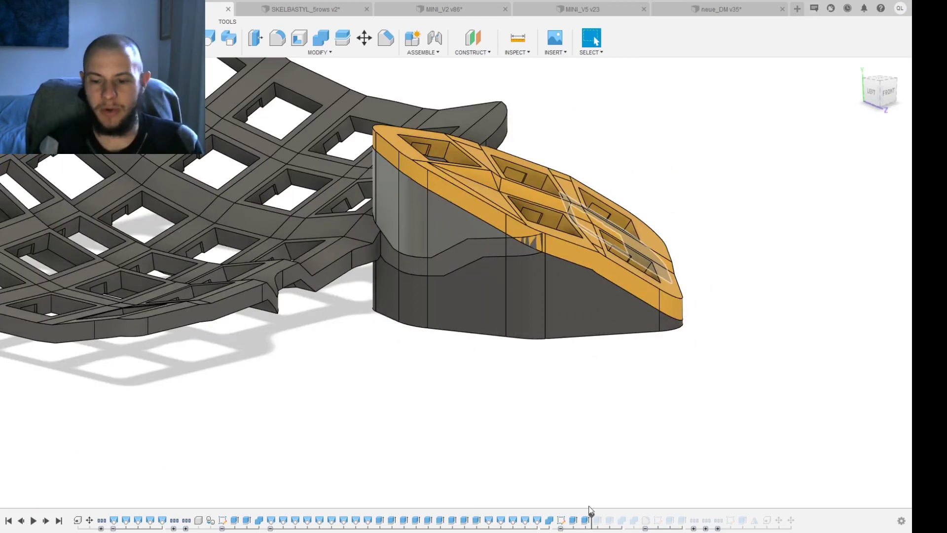
scroll(598, 450, down, 3)
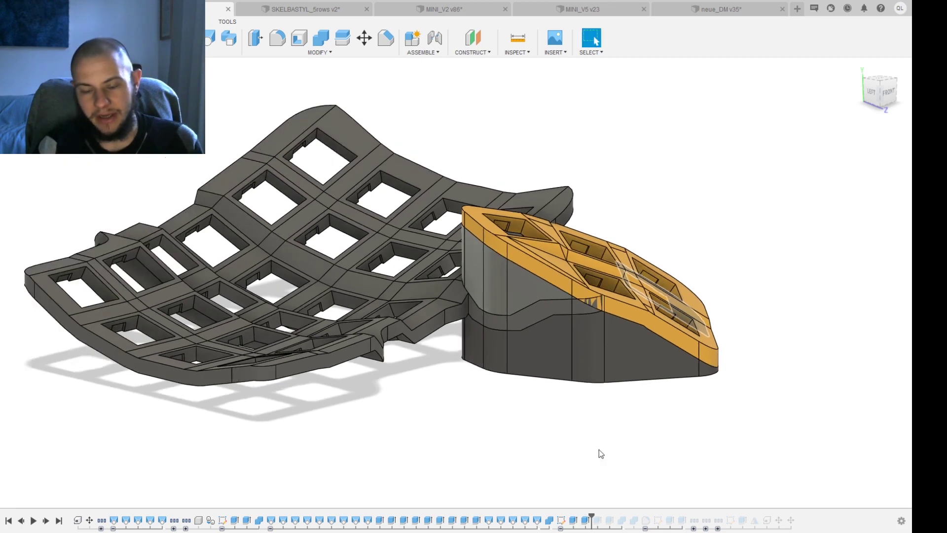
mouse_move(599, 451)
shift+middle_down()
mouse_move(613, 449)
mouse_move(606, 467)
shift+middle_up()
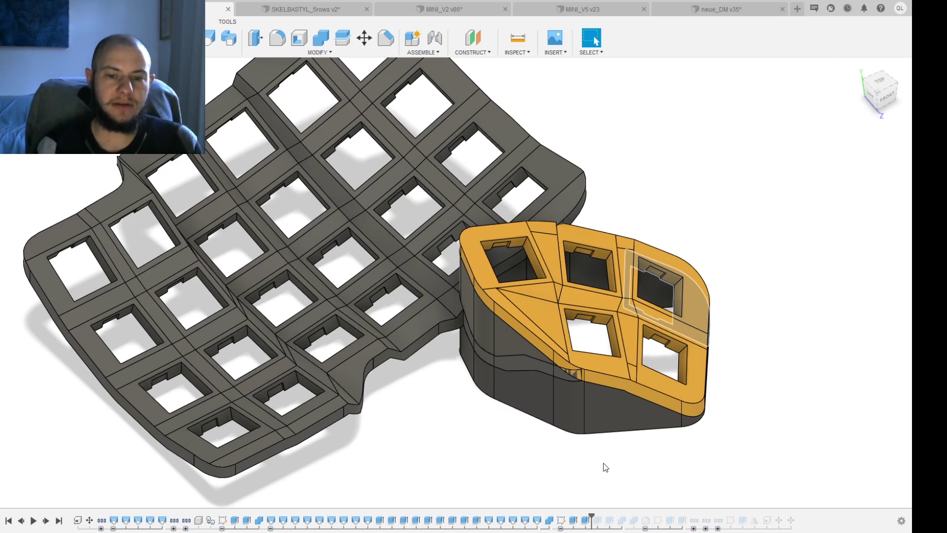
Step: Revisit the MINI_V5 design for comparison, return to the case design and inspect the thumb cluster's side wall up close
click(560, 10)
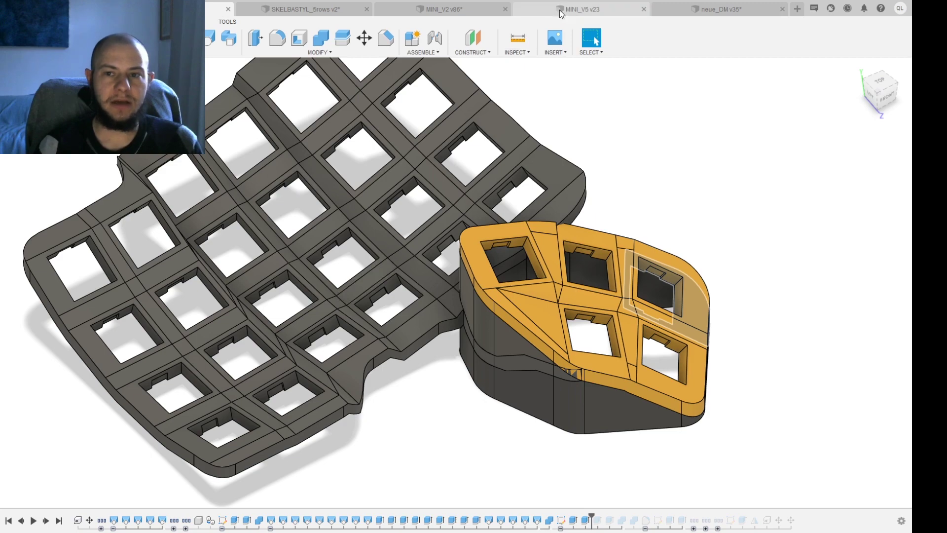
shift+middle_drag(514, 164, 491, 379)
key(ctrl+Tab)
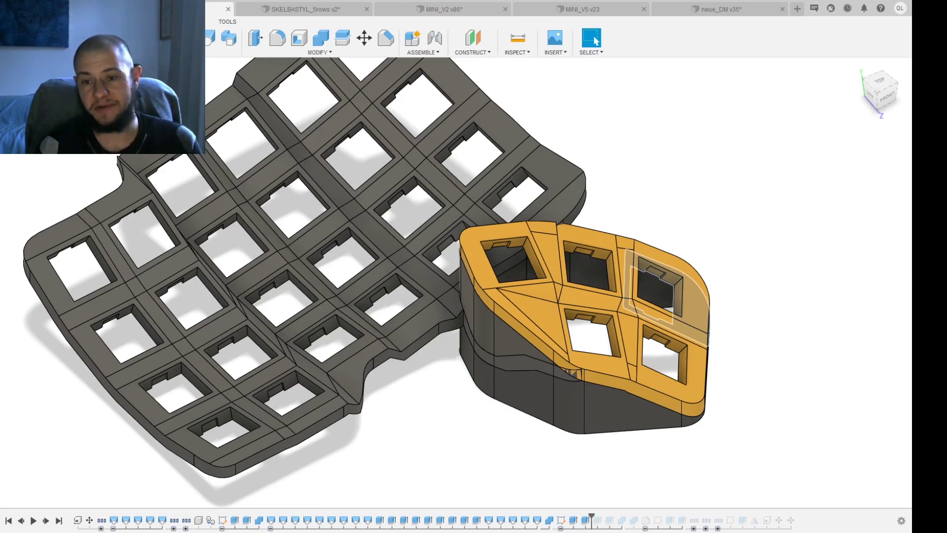
shift+middle_drag(511, 496, 508, 461)
scroll(522, 440, up, 4)
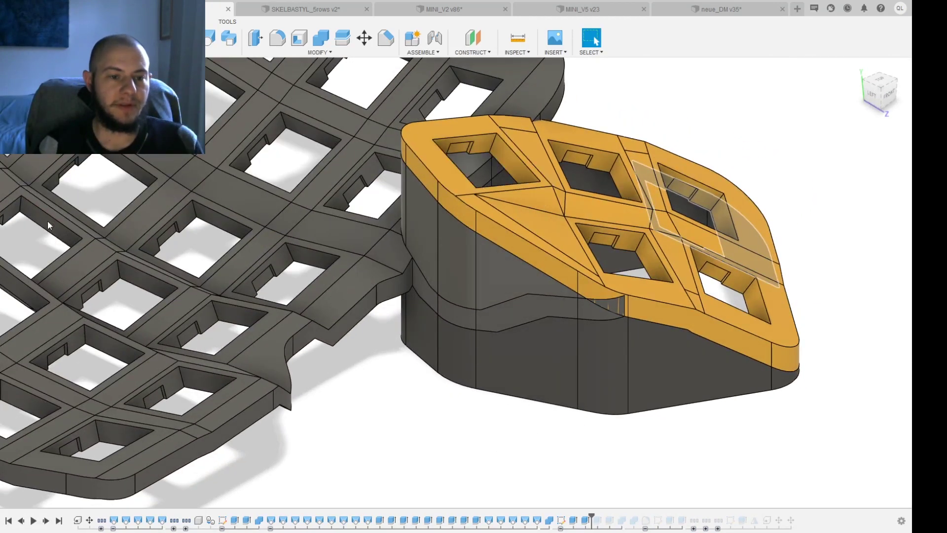
Step: Hide the main key plate to view the thumb cluster from behind, and undo the hiding
click(48, 223)
key(v)
shift+middle_drag(233, 294, 389, 423)
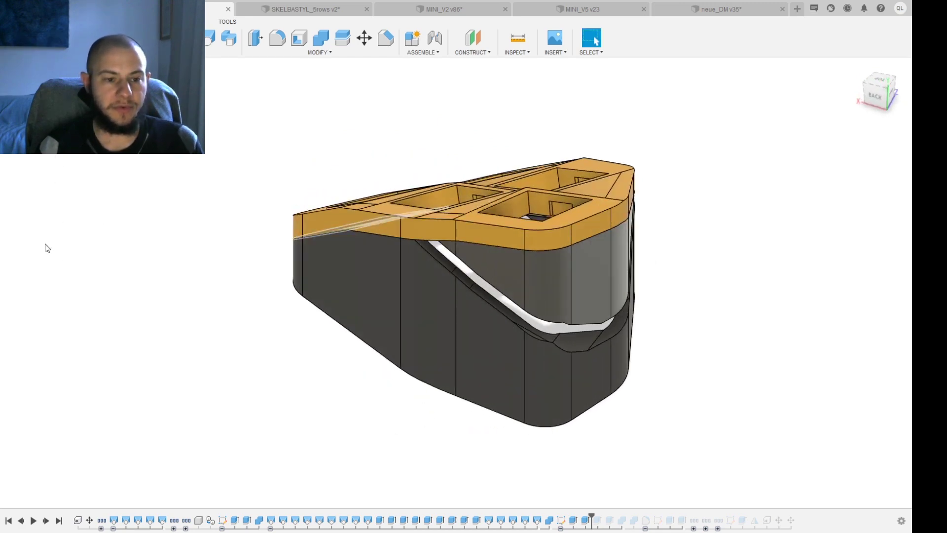
key(ctrl+z)
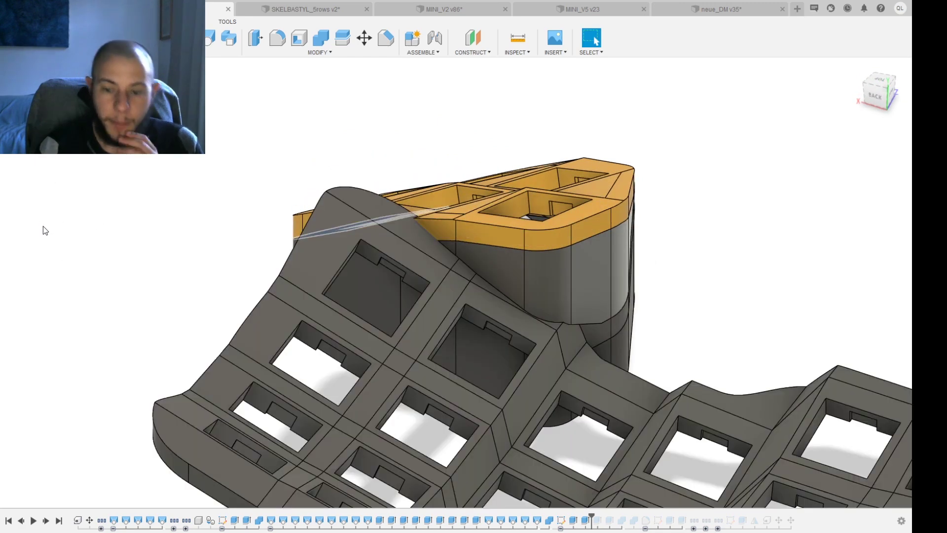
shift+middle_drag(531, 273, 587, 232)
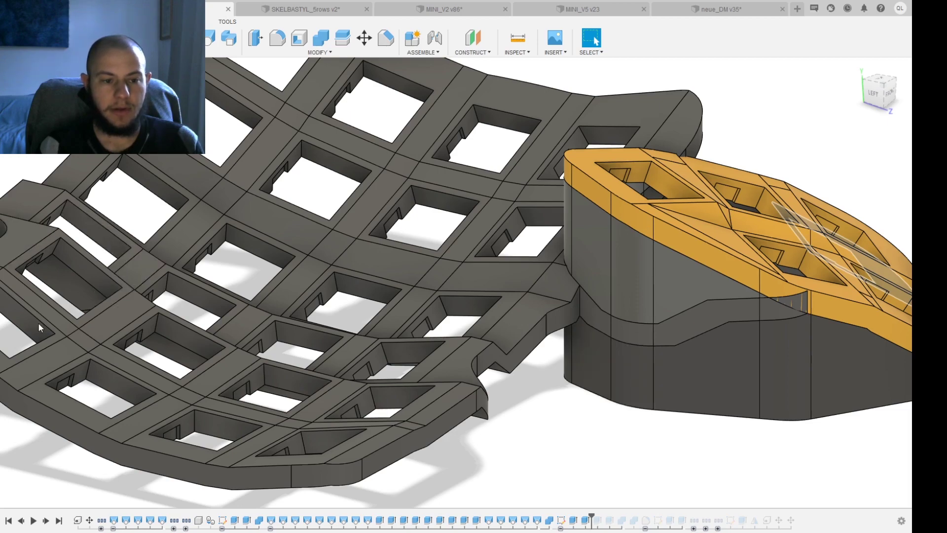
Step: Hide the thumb cluster to view the strip extending from the key plate's edge, and show the cluster again
key(v)
mouse_move(34, 322)
shift+middle_down()
mouse_move(588, 320)
mouse_move(466, 344)
mouse_move(463, 324)
mouse_move(453, 341)
shift+middle_up()
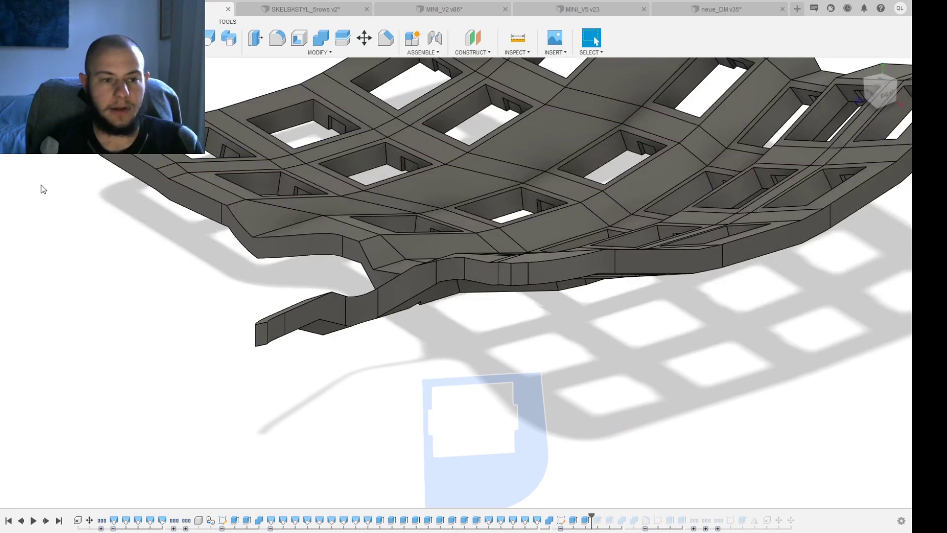
key(v)
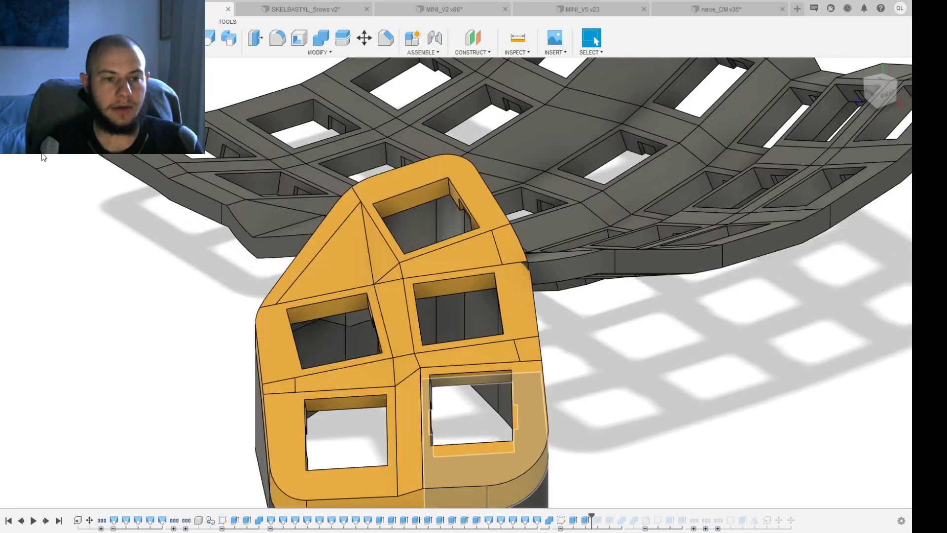
Step: Hide the main key plate and examine the gap running through the thumb cluster's walls from several sides
key(v)
shift+middle_drag(597, 313, 265, 279)
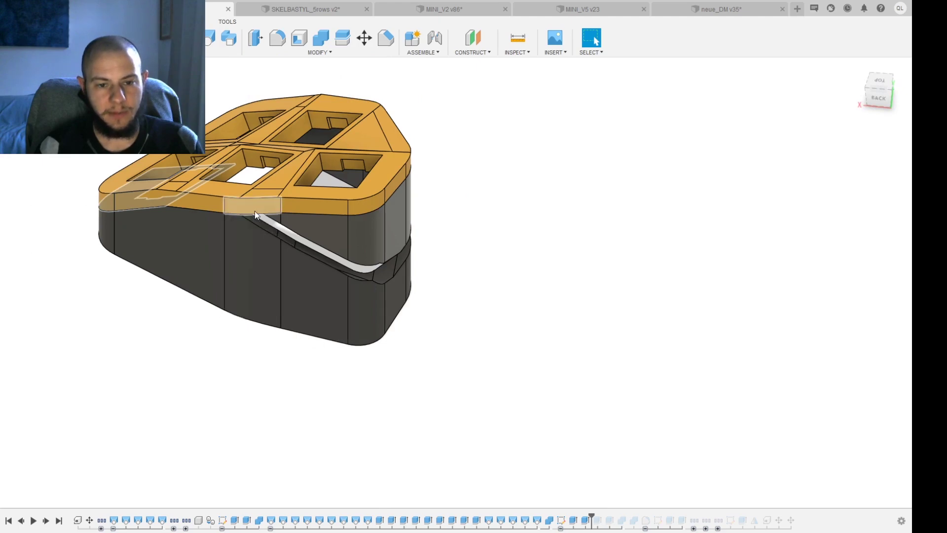
shift+middle_drag(255, 212, 357, 326)
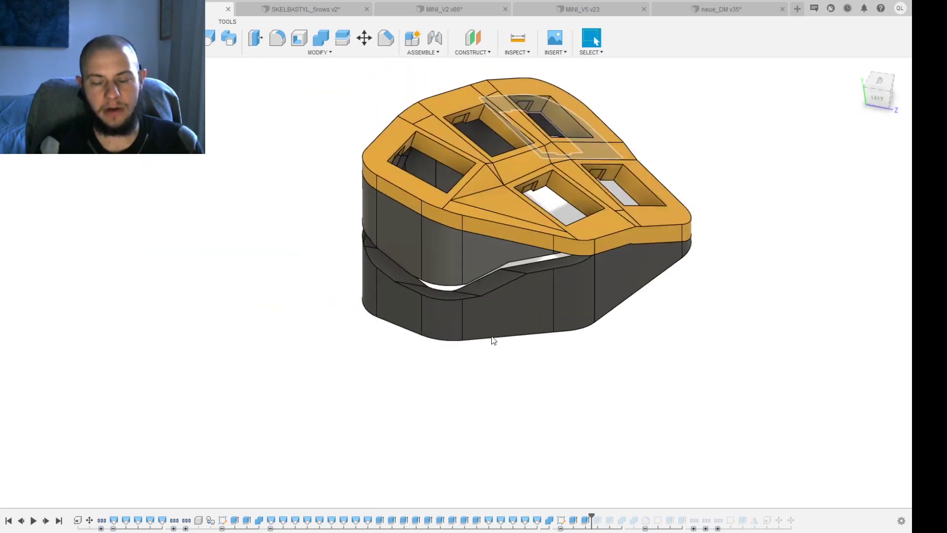
shift+middle_drag(493, 340, 482, 384)
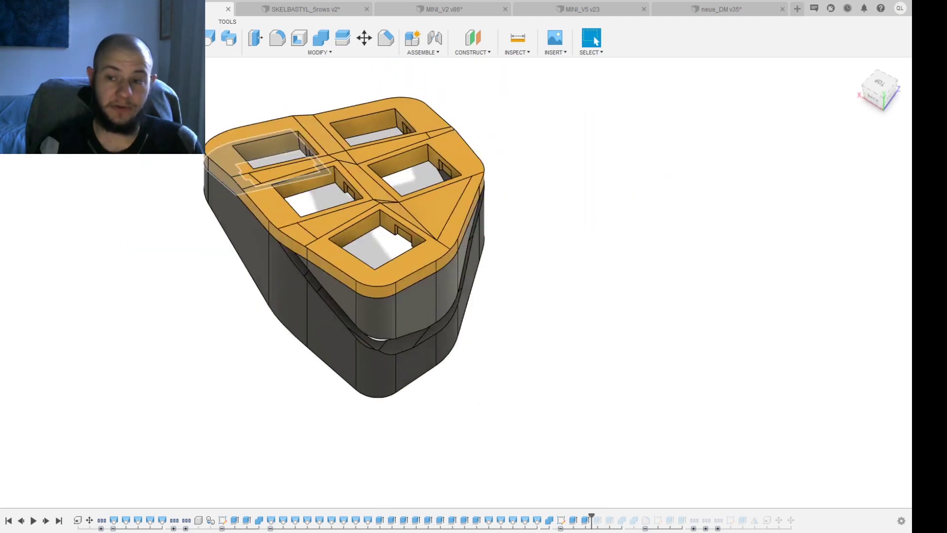
Step: Preview the main wall extrusion in the history and roll back to just after the cut that opens the thumb cluster's wall
drag(591, 514, 616, 515)
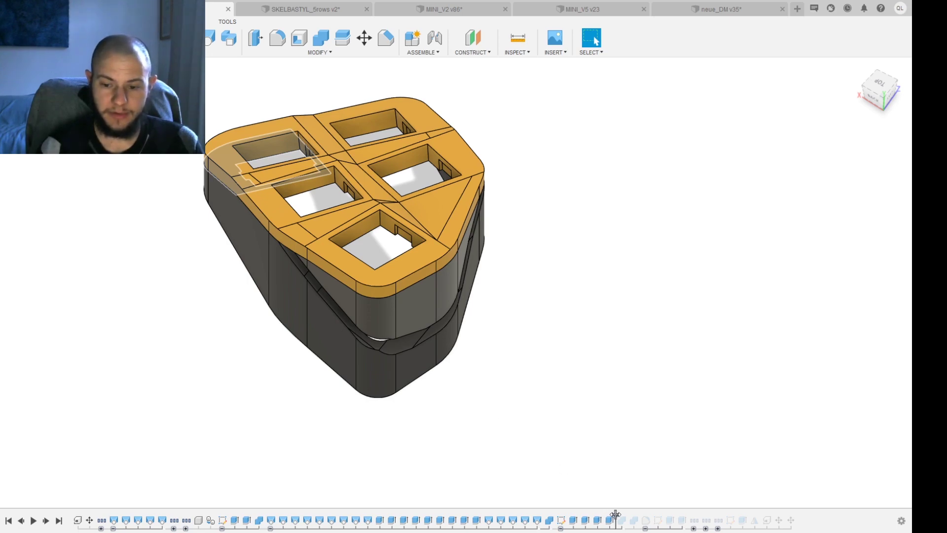
scroll(344, 366, up, 4)
shift+middle_drag(343, 366, 313, 377)
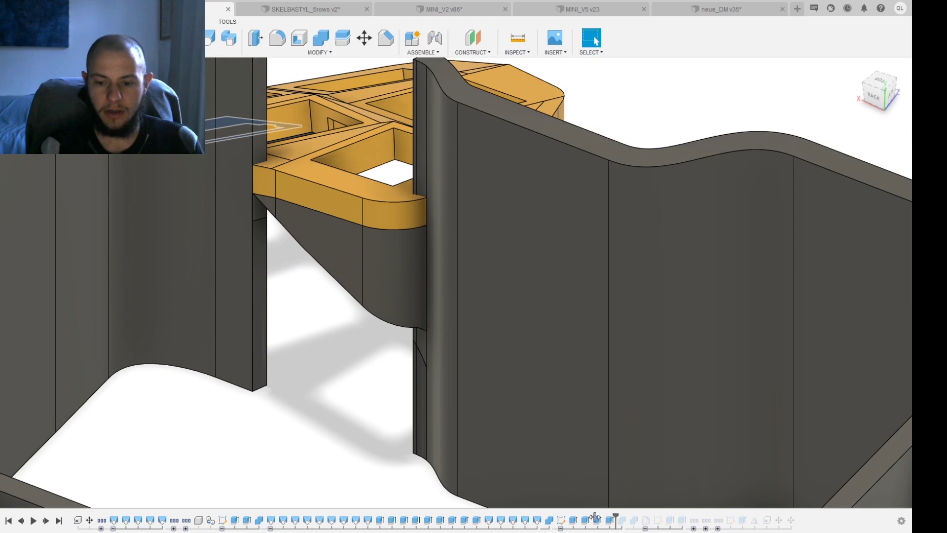
mouse_move(595, 516)
mouse_down()
mouse_move(575, 516)
mouse_move(601, 515)
mouse_up()
scroll(422, 384, down, 3)
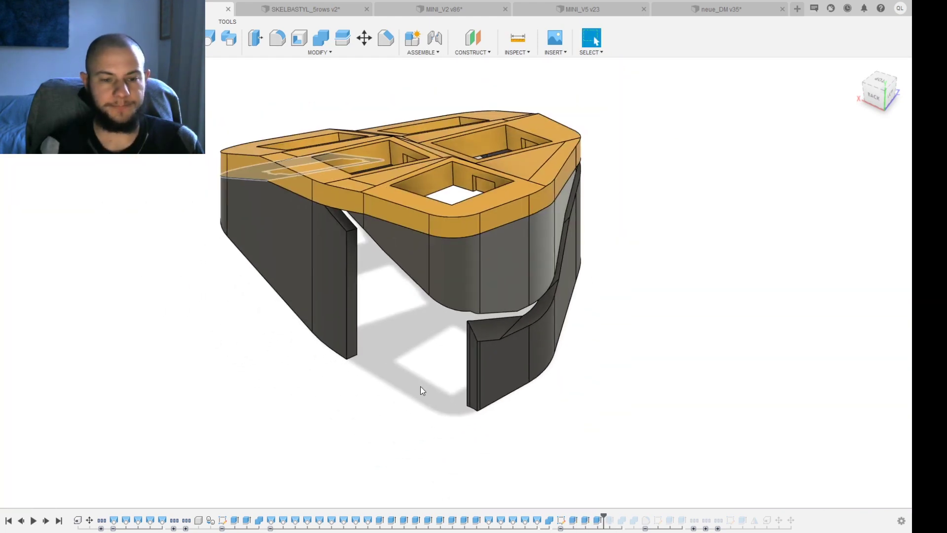
Step: Examine from below how the opening in the thumb cluster's wall lines up with the main key plate
shift+middle_drag(44, 233, 390, 257)
scroll(373, 283, up, 6)
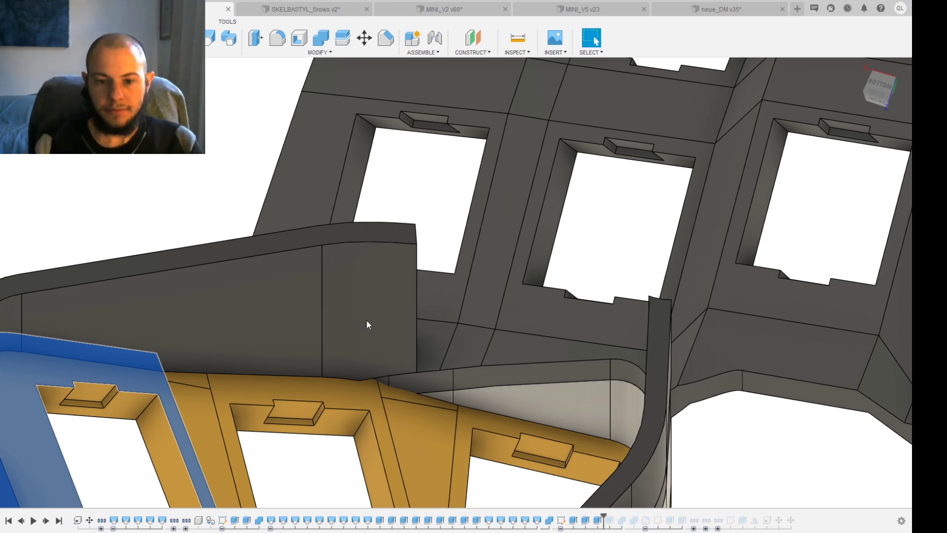
scroll(410, 371, down, 3)
shift+middle_drag(423, 360, 506, 306)
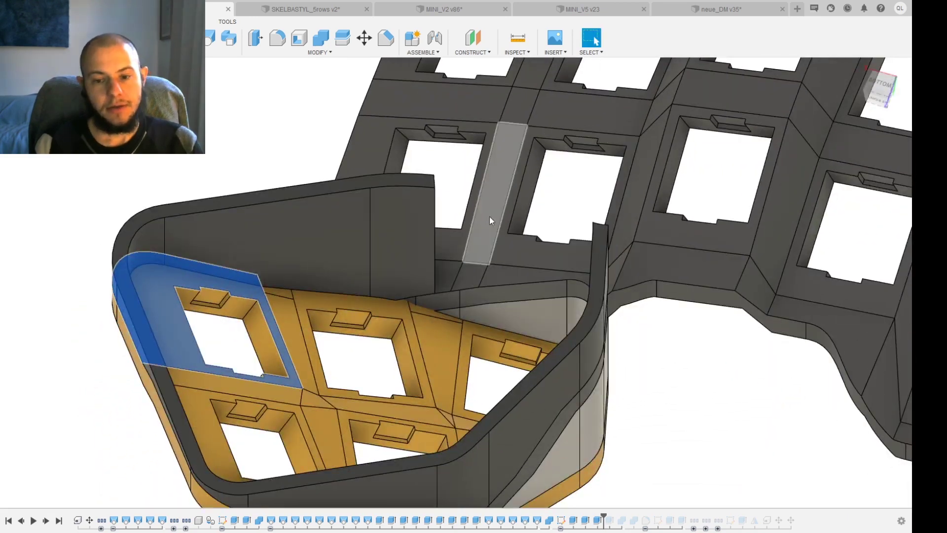
shift+middle_drag(490, 218, 493, 365)
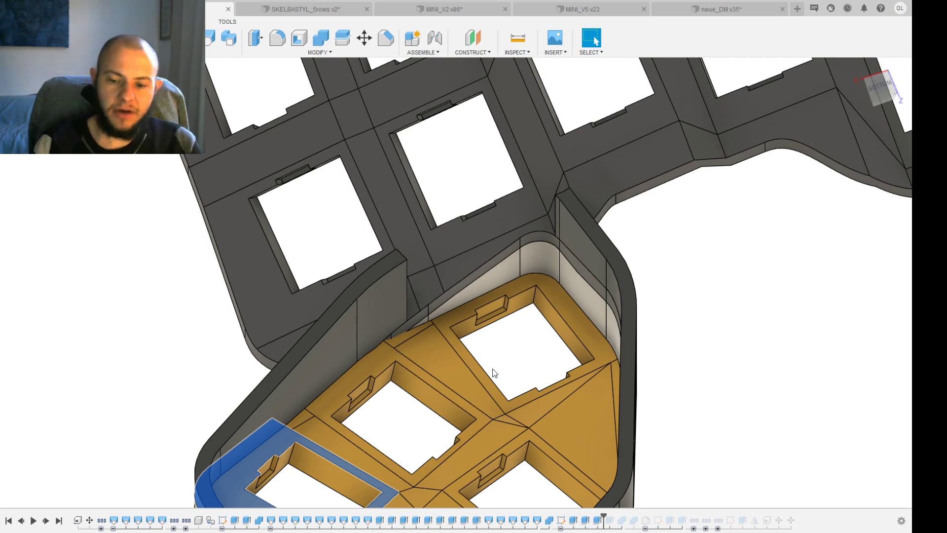
Step: Open the cut that opens the thumb cluster's wall from the history and examine its profile and extent without changing it
click(598, 522)
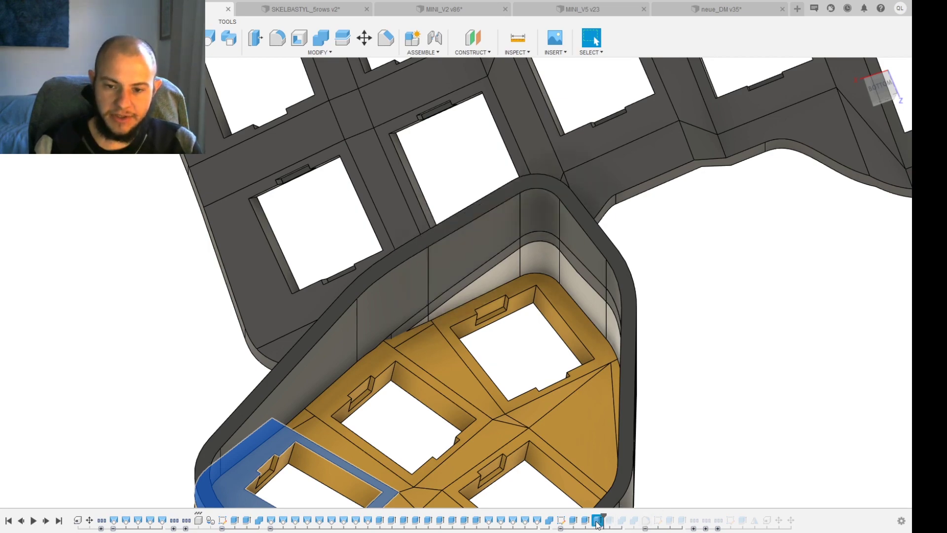
double_click(597, 523)
mouse_move(587, 443)
shift+middle_down()
mouse_move(630, 430)
mouse_move(634, 477)
mouse_move(567, 398)
shift+middle_up()
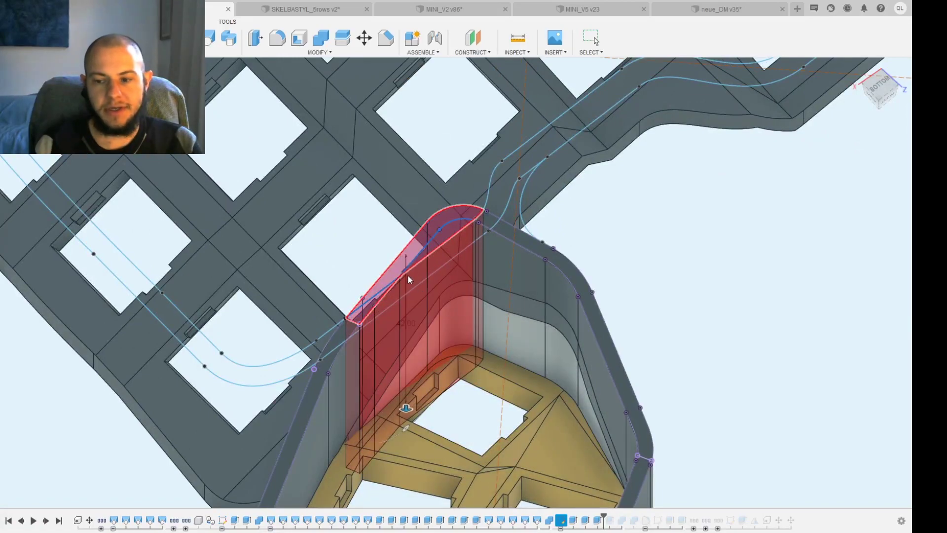
shift+middle_drag(792, 269, 340, 227)
key(Return)
Step: Roll the history forward past the feature that joins the main key plate and examine where the thumb cluster meets it
mouse_move(646, 268)
shift+middle_down()
mouse_move(692, 357)
mouse_move(451, 351)
mouse_move(504, 248)
shift+middle_up()
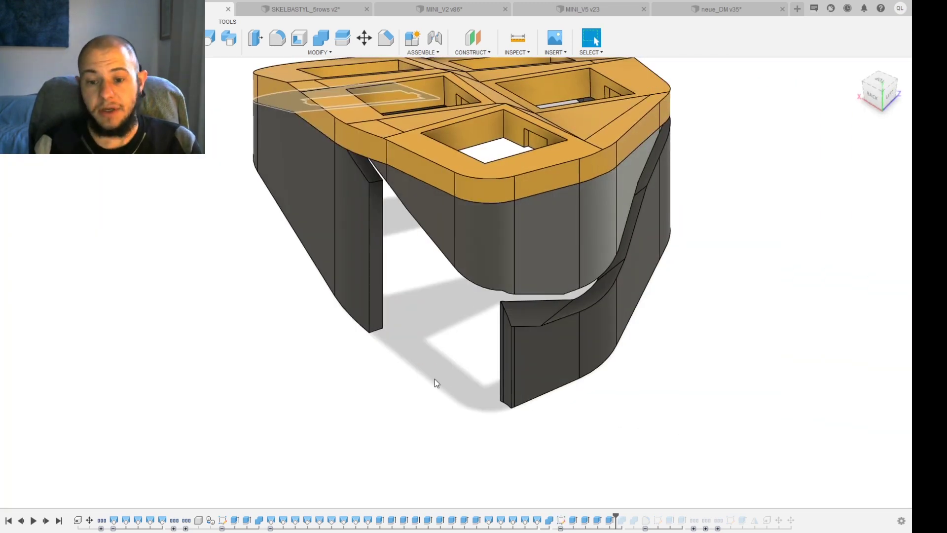
shift+middle_drag(434, 379, 463, 392)
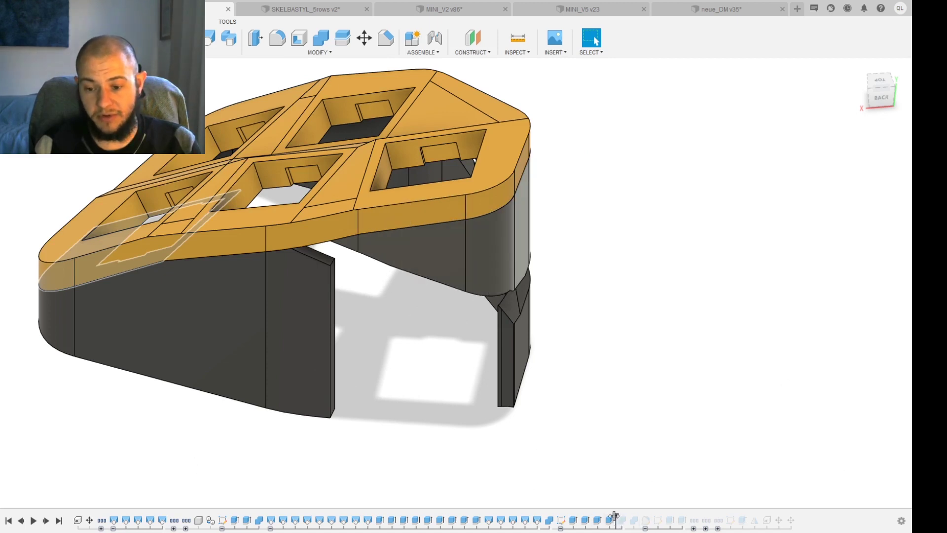
drag(614, 516, 627, 516)
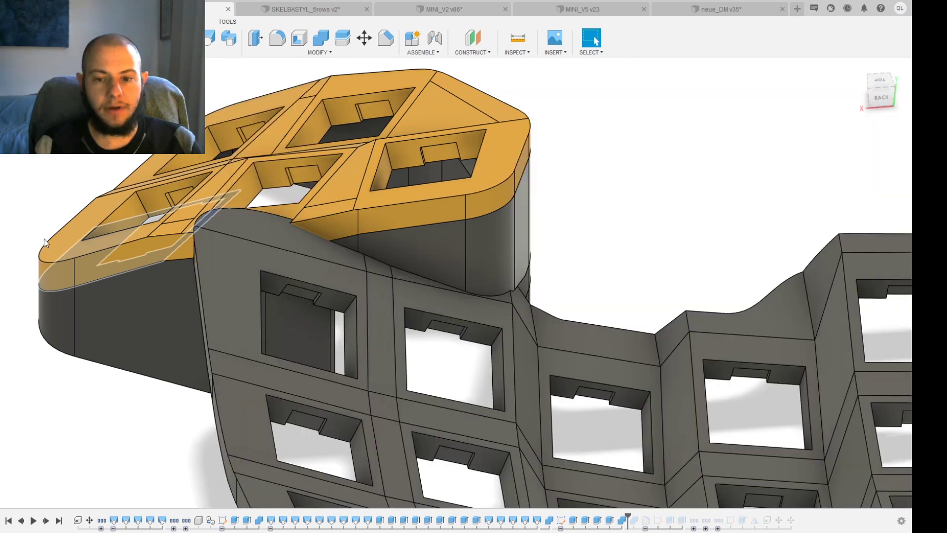
shift+middle_drag(43, 239, 546, 259)
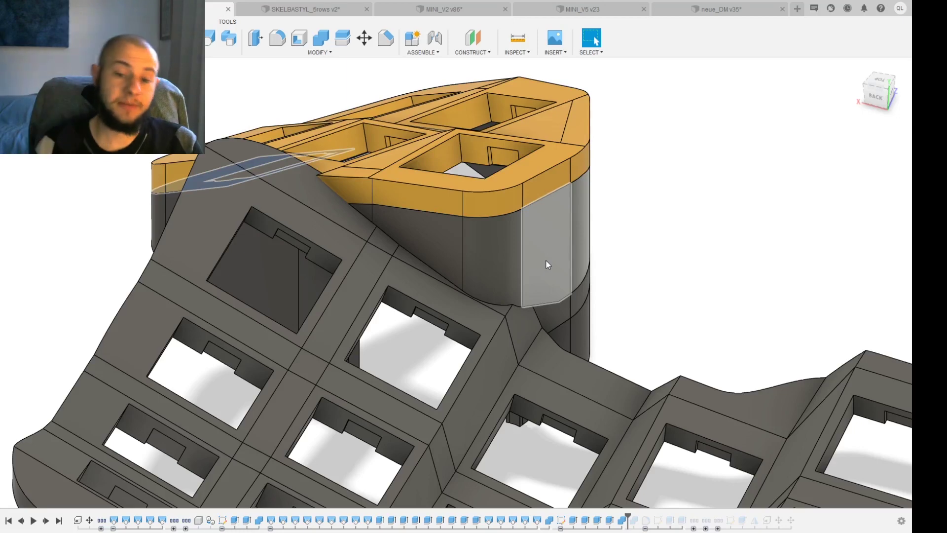
scroll(546, 259, down, 3)
scroll(549, 280, down, 3)
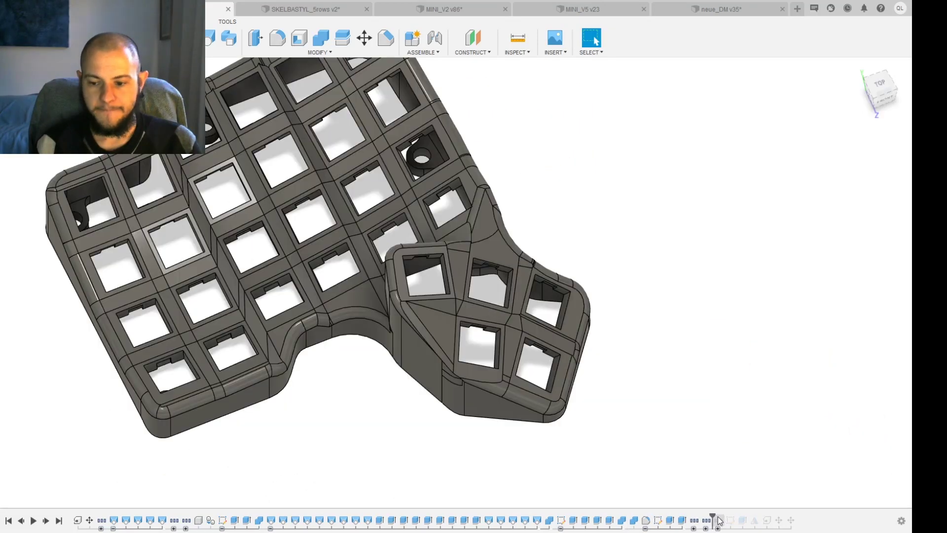
Step: Roll the history back to just before the case's outer edges are rounded and bring the outer key column's side into view
drag(713, 515, 695, 517)
middle_drag(286, 453, 555, 446)
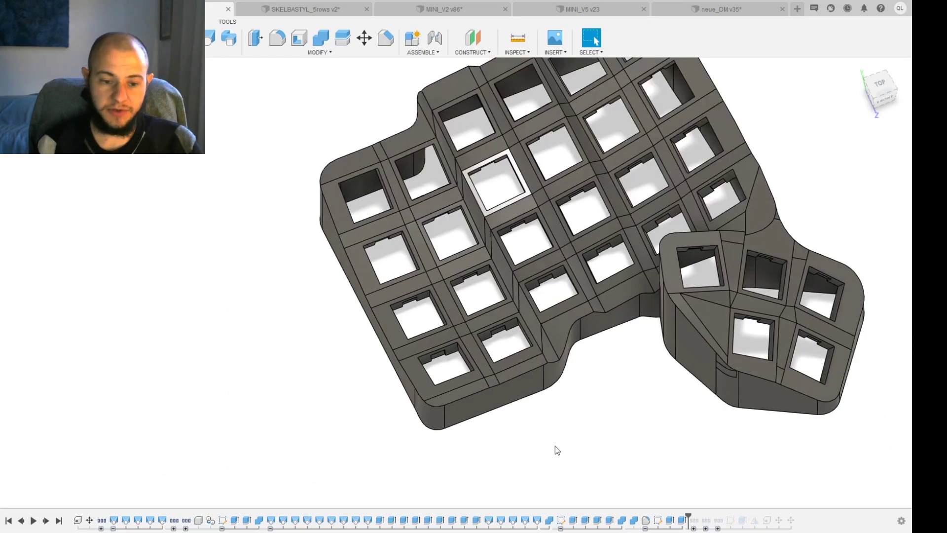
scroll(480, 447, up, 2)
shift+middle_drag(294, 391, 363, 389)
middle_drag(287, 427, 502, 387)
scroll(503, 388, up, 1)
scroll(505, 392, up, 2)
Step: Try a Fillet on the top outer edges along the outer key column, continuing around its corner to the stepped recess
key(f)
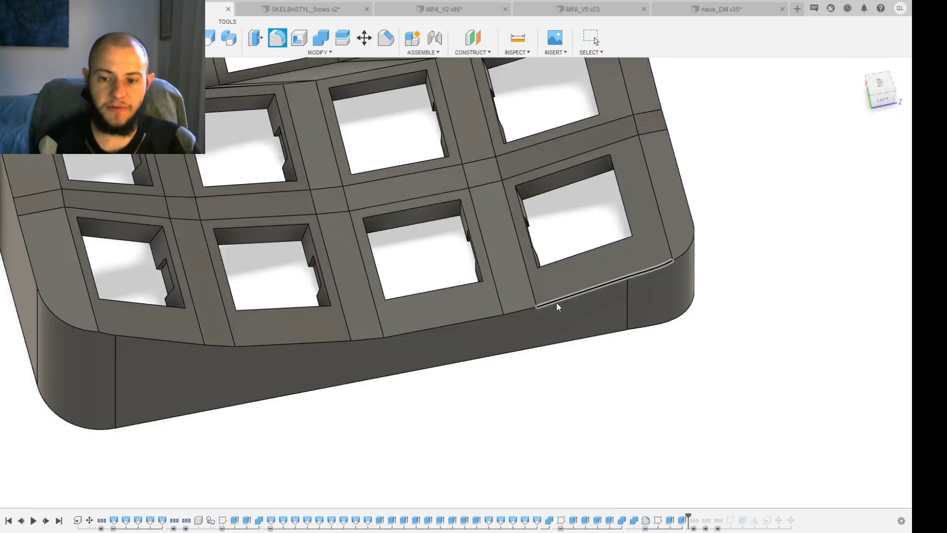
click(556, 303)
click(521, 311)
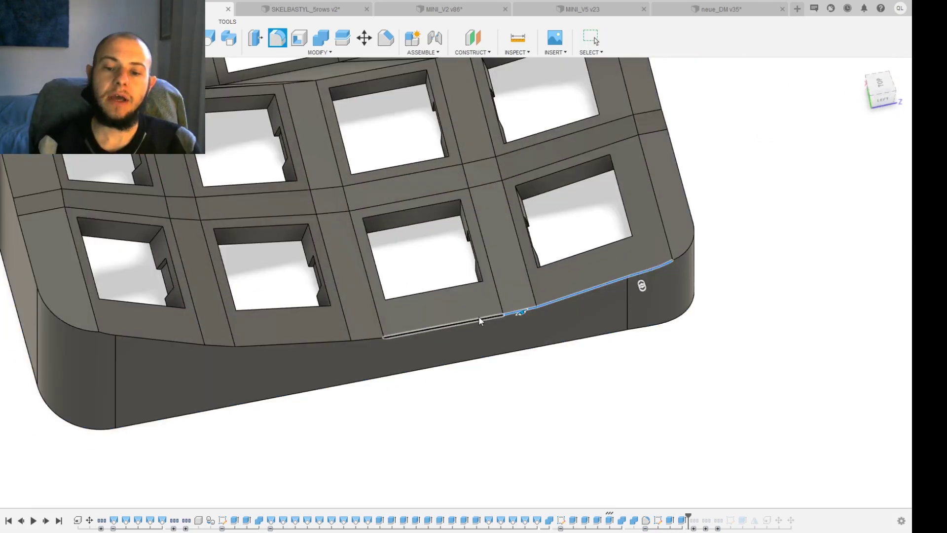
click(432, 329)
click(360, 339)
click(327, 345)
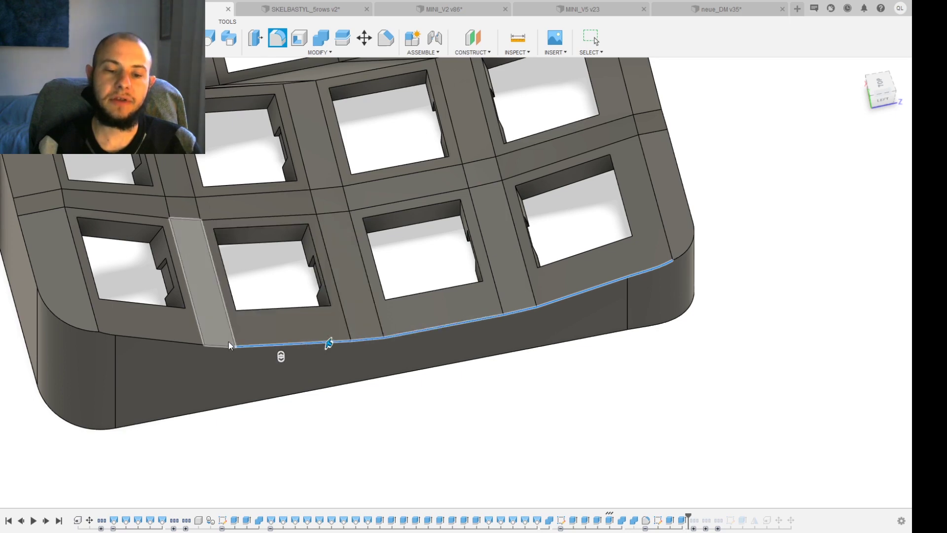
middle_drag(127, 377, 363, 406)
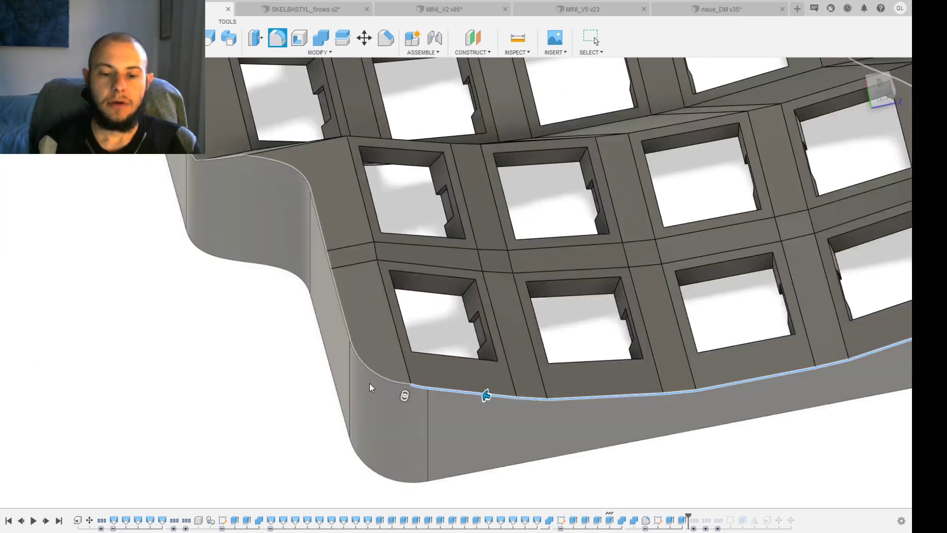
click(333, 267)
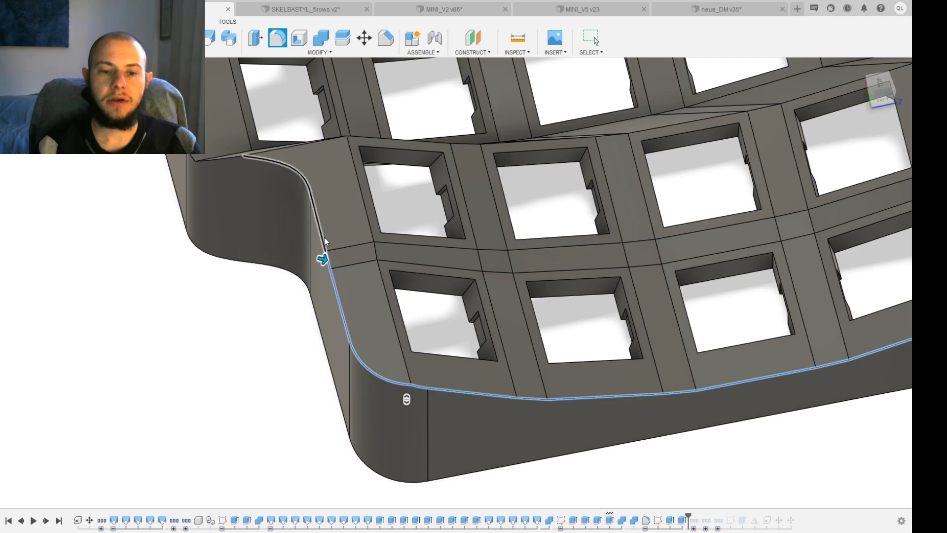
click(324, 237)
Step: Reselect the outer key column's top edges one by one, preview the fillet continuing around the far corner, and cancel it
scroll(271, 421, down, 10)
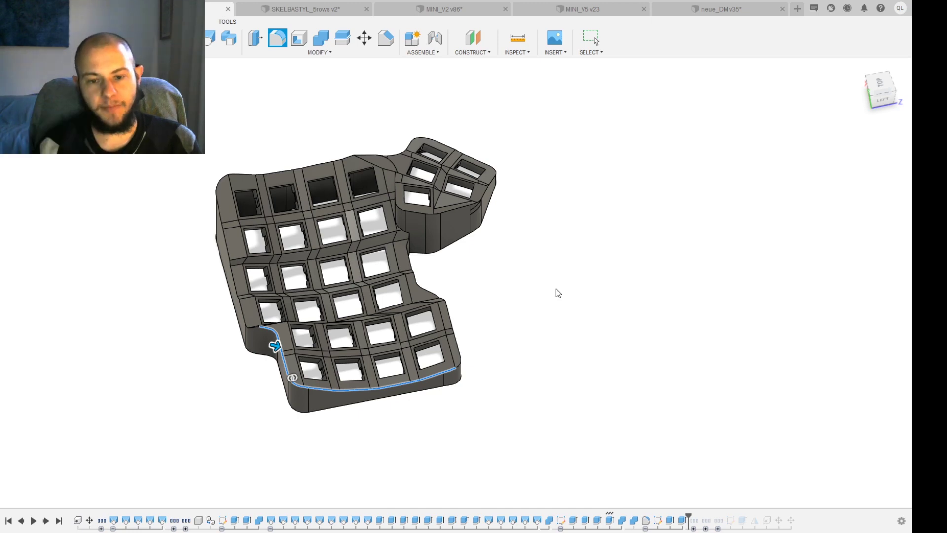
shift+middle_drag(247, 387, 290, 408)
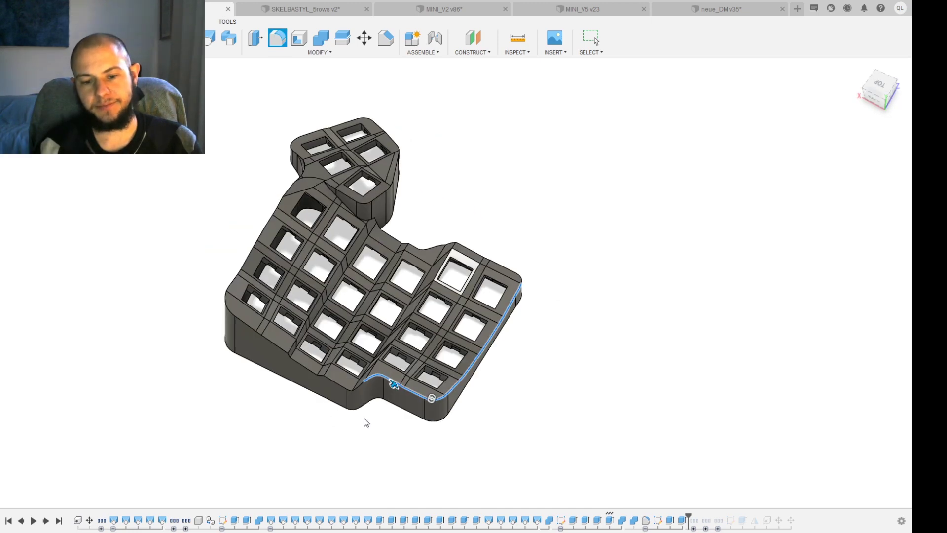
scroll(366, 419, up, 5)
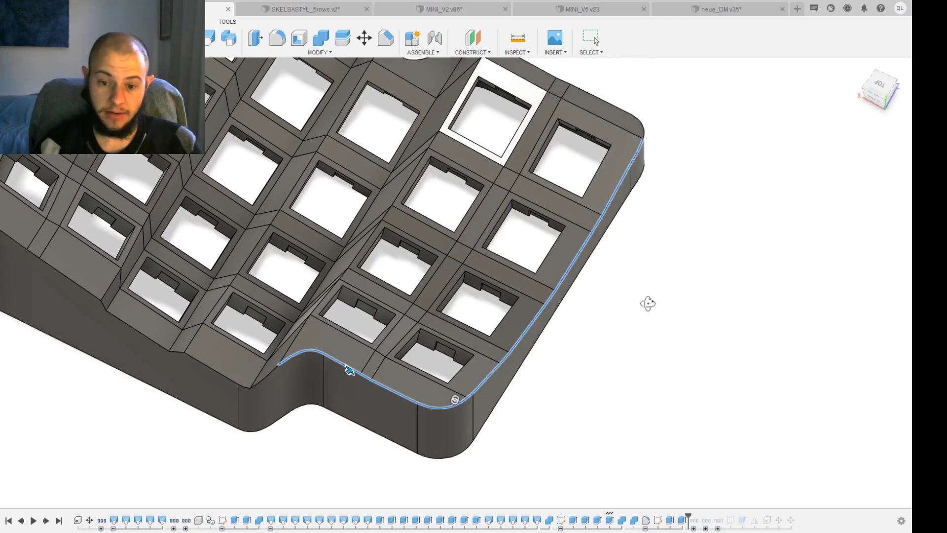
shift+middle_drag(648, 303, 487, 418)
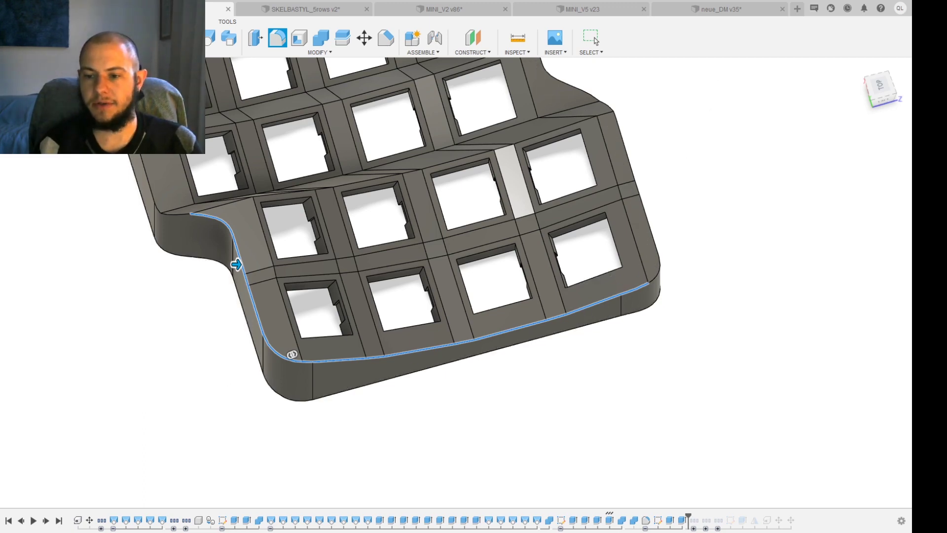
shift+middle_drag(423, 397, 453, 395)
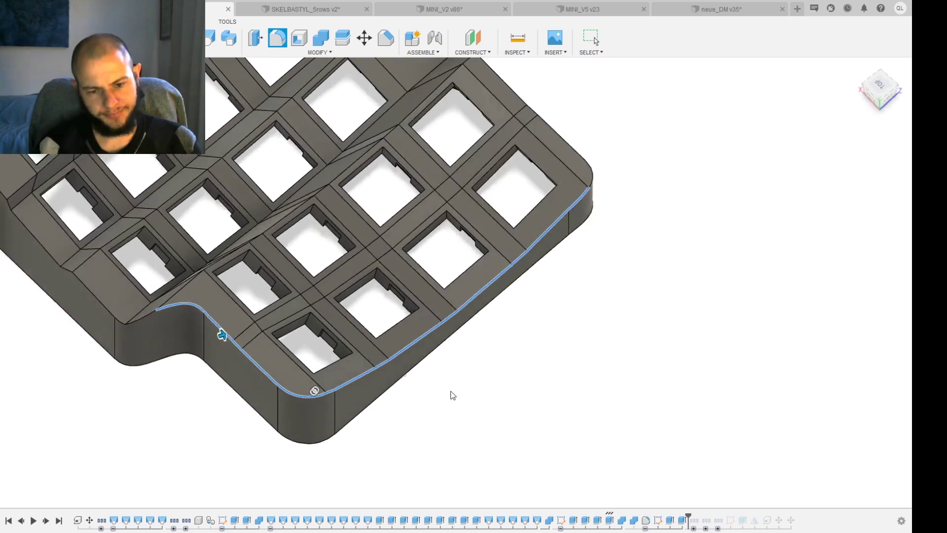
click(500, 326)
click(489, 285)
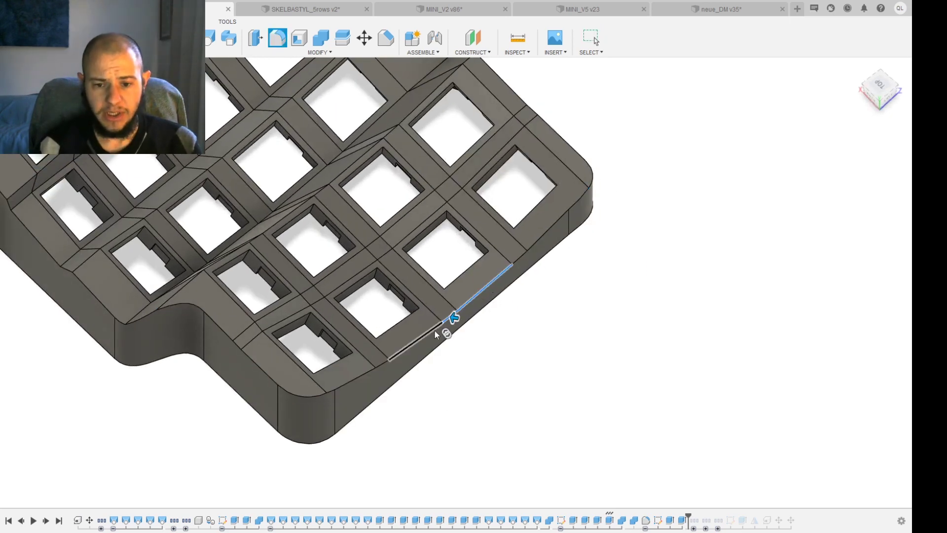
click(435, 332)
click(374, 370)
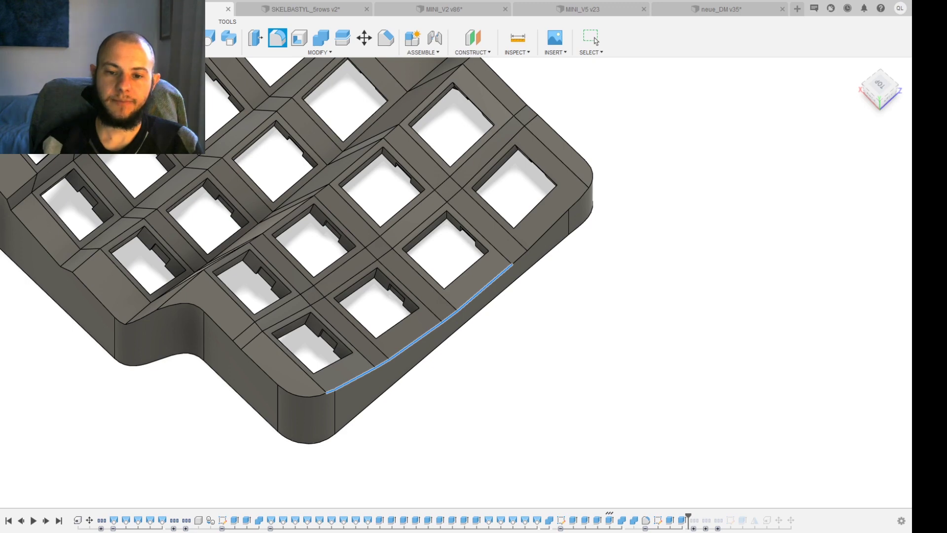
click(519, 258)
click(543, 239)
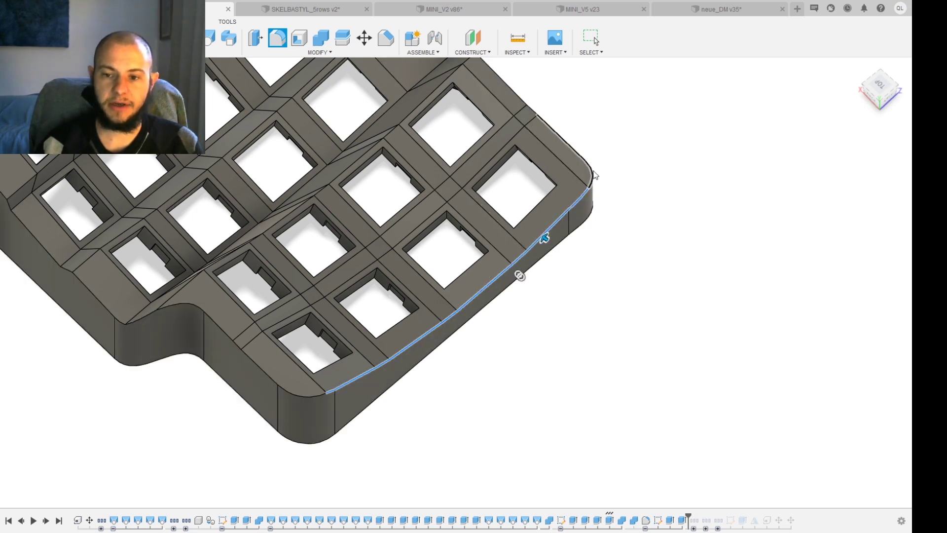
click(532, 110)
middle_drag(532, 114, 532, 152)
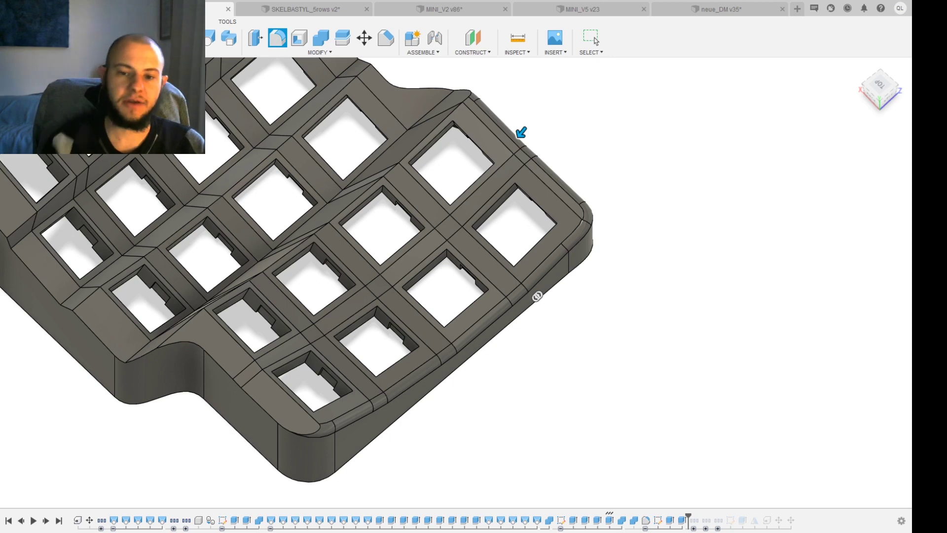
key(Escape)
Step: Roll the history forward past the first group of edge fillets and view the whole rounded case from the front
scroll(592, 256, down, 5)
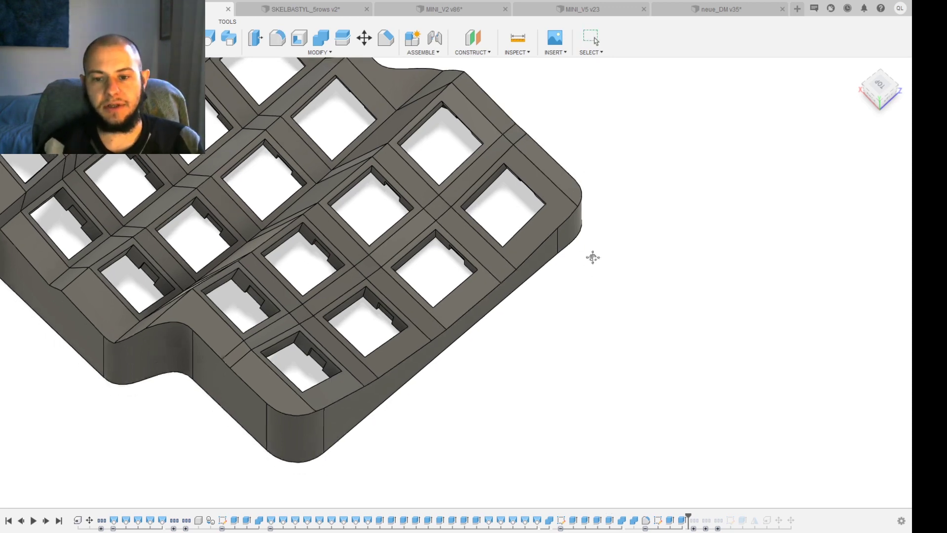
drag(688, 517, 700, 517)
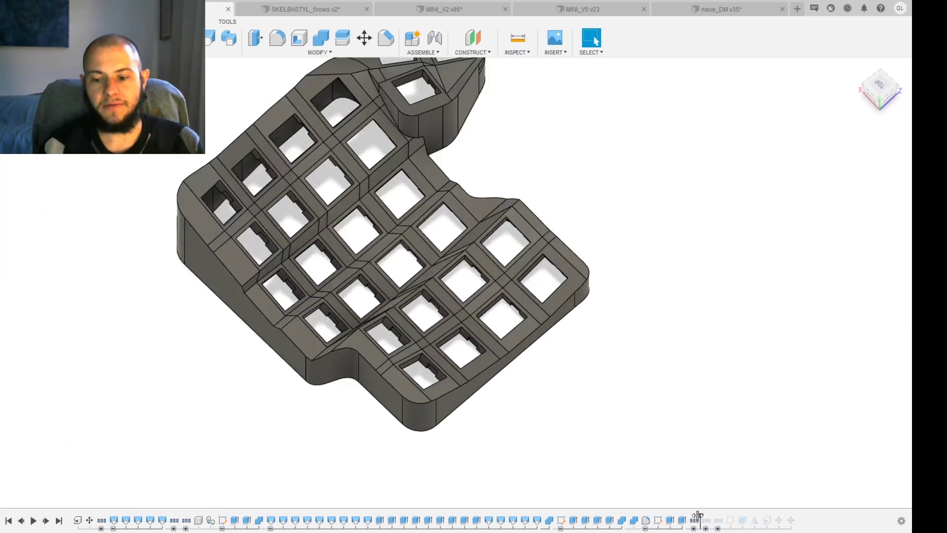
shift+middle_drag(645, 370, 478, 313)
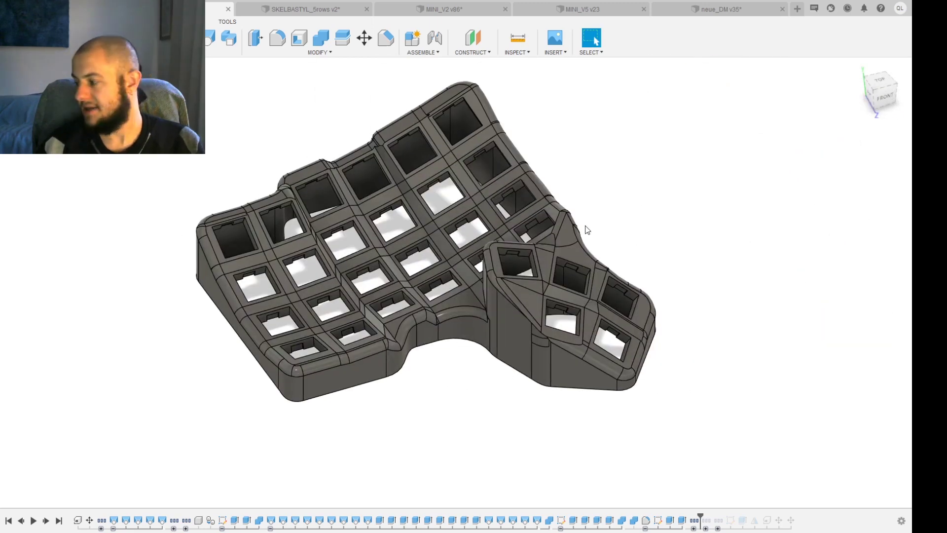